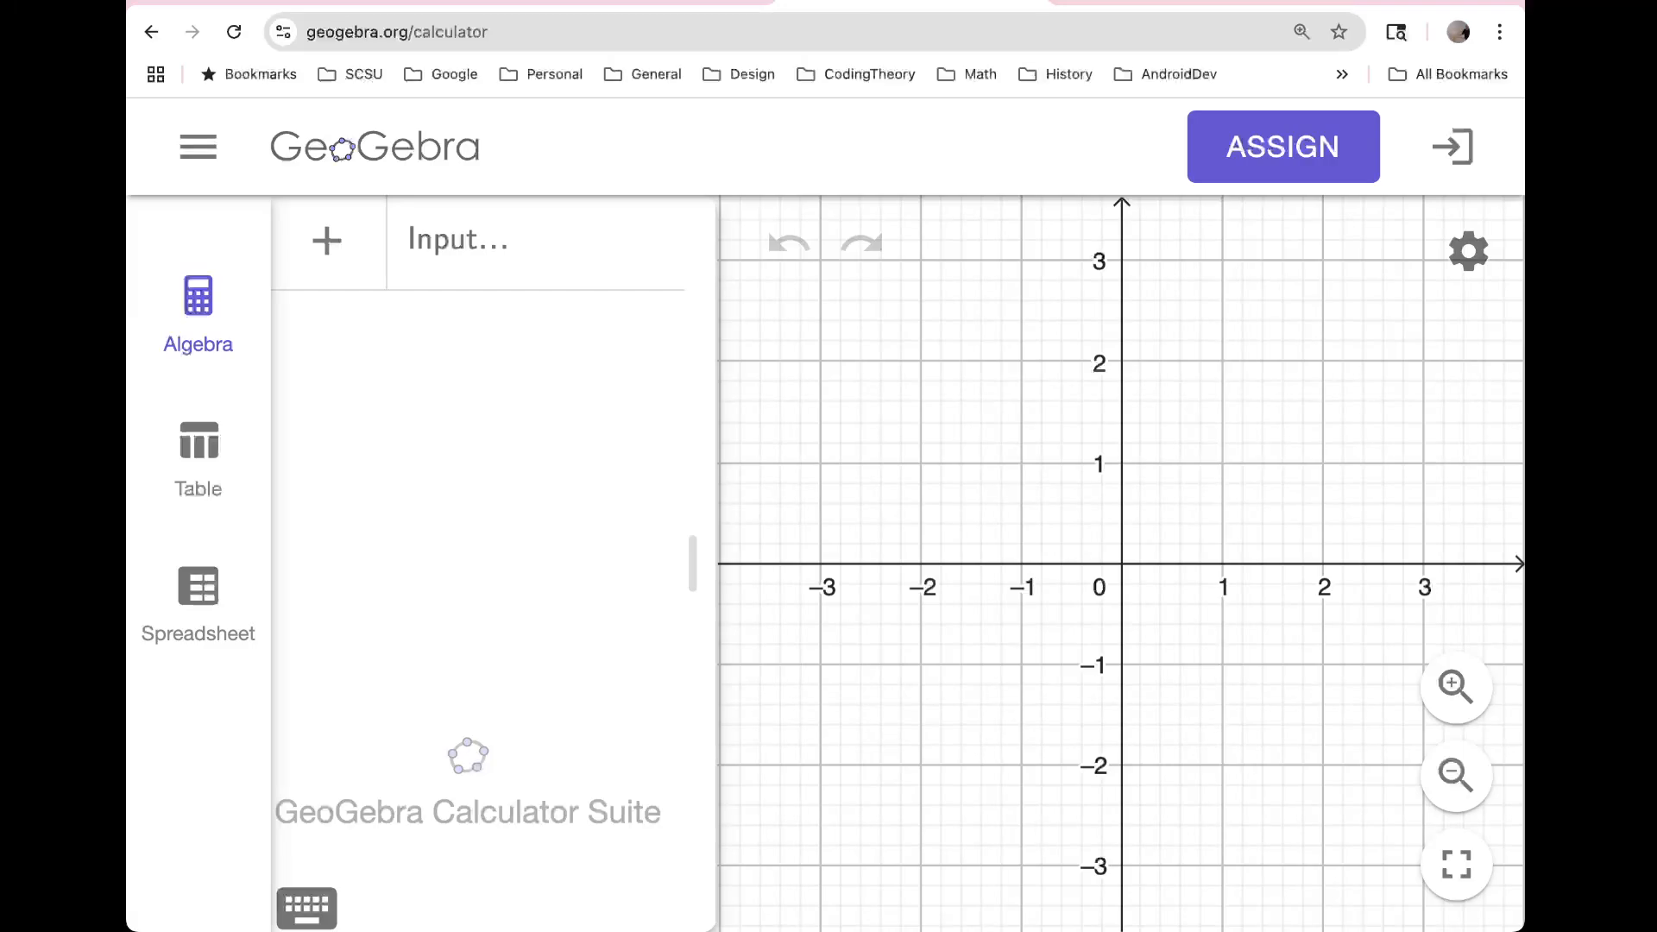
Step: Create a slider named P ranging from 0 to 10 using P = Slider(0, 10)
{"action": "left_click", "coordinate": [529, 262]}
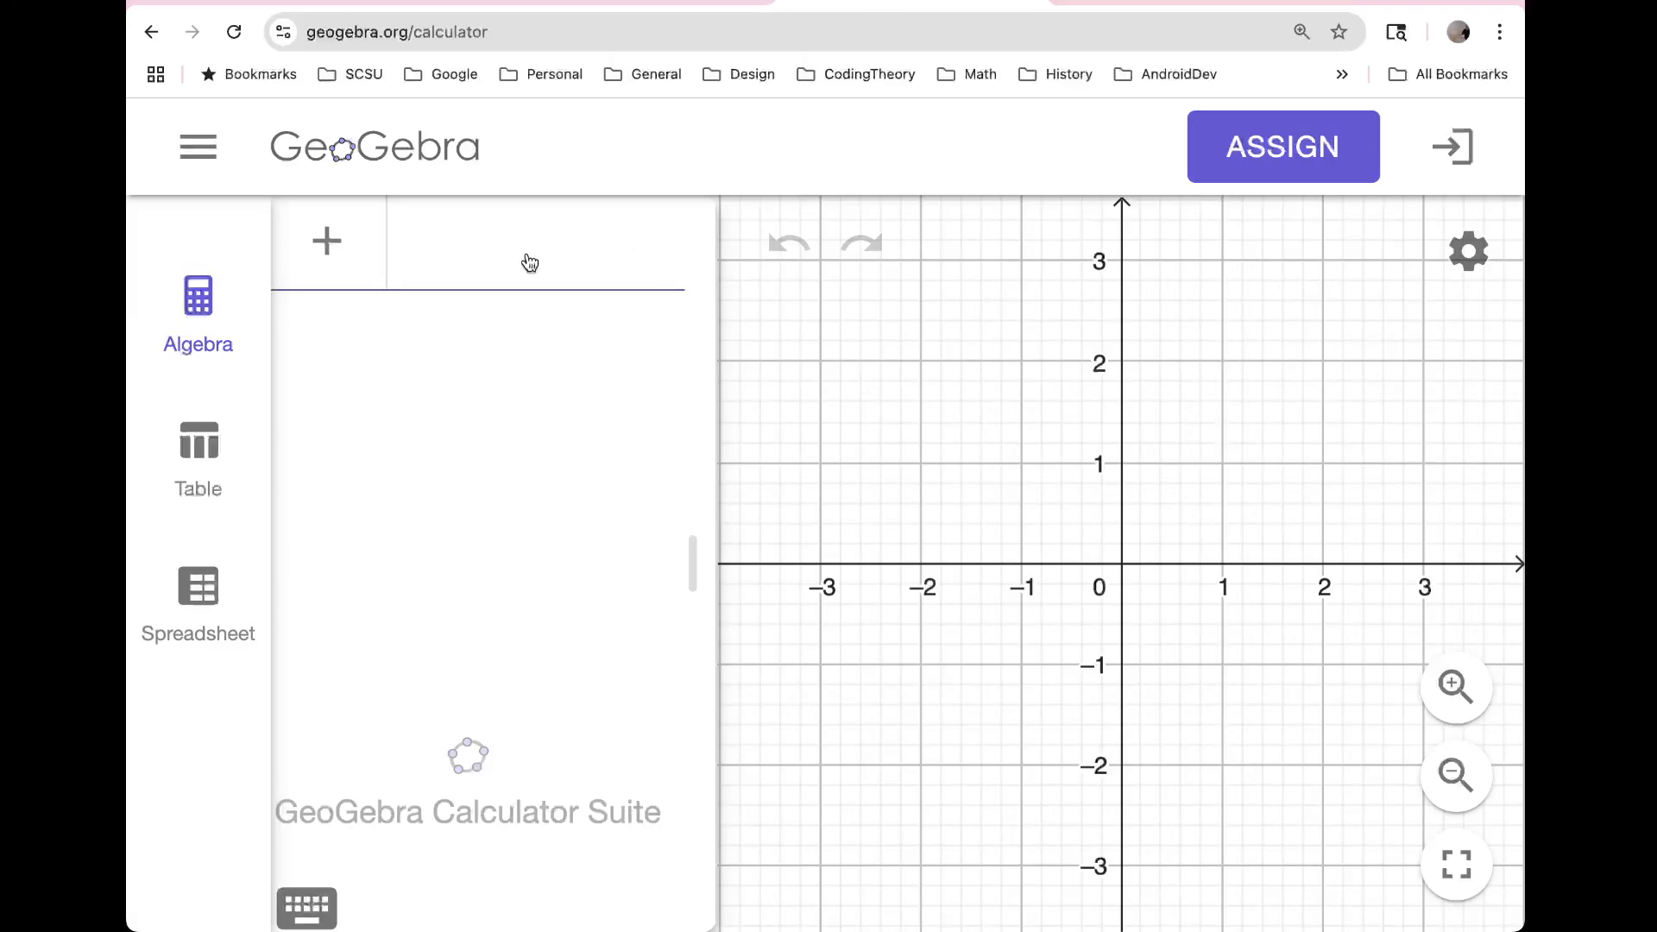
{"action": "type", "text": "Slide"}
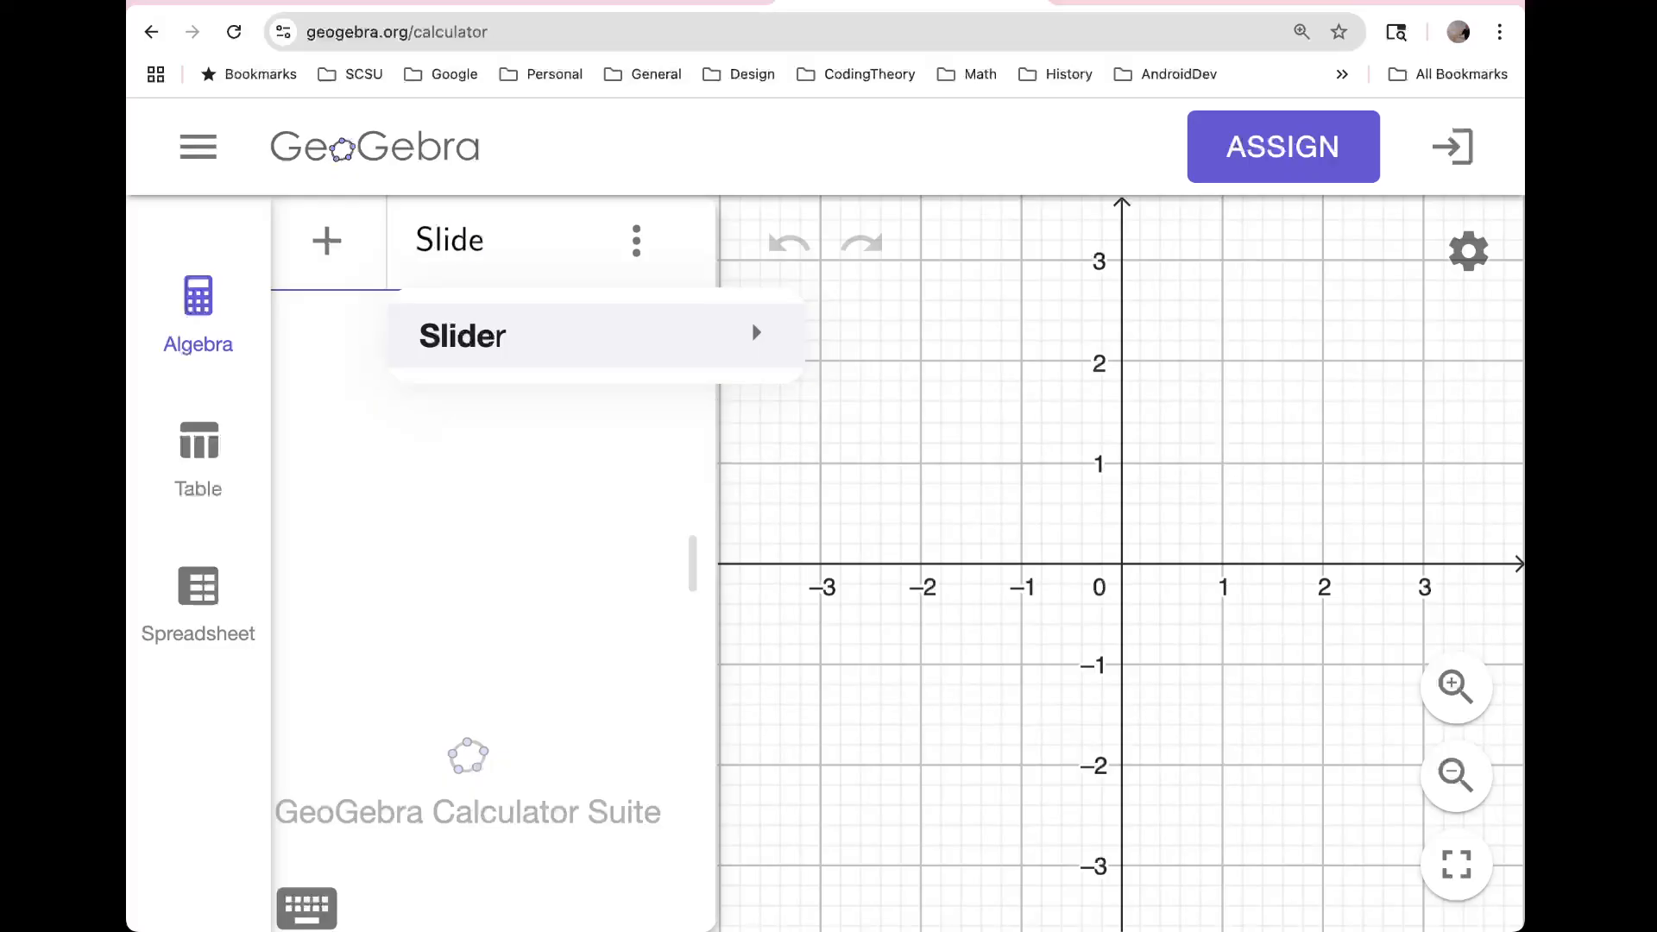
{"action": "type", "text": "r("}
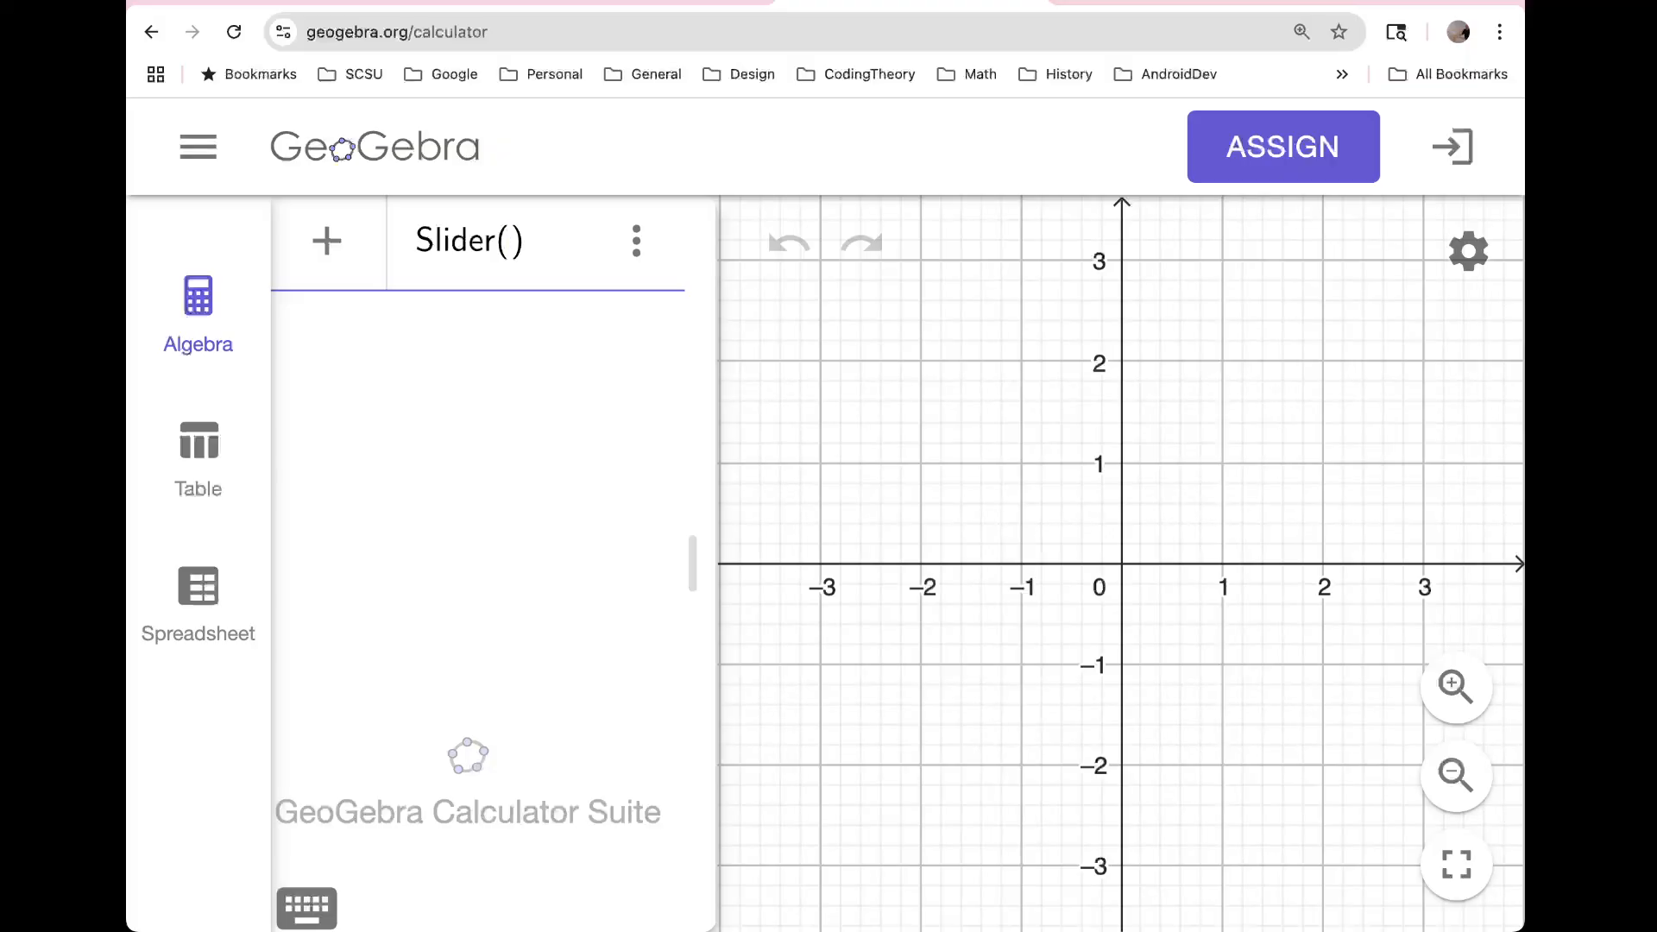
{"action": "type", "text": "0, 10"}
{"action": "key", "text": "Left"}
{"action": "key", "text": "Left"}
{"action": "key", "text": "Left"}
{"action": "key", "text": "Left"}
{"action": "key", "text": "Left"}
{"action": "key", "text": "Left"}
{"action": "type", "text": "P "}
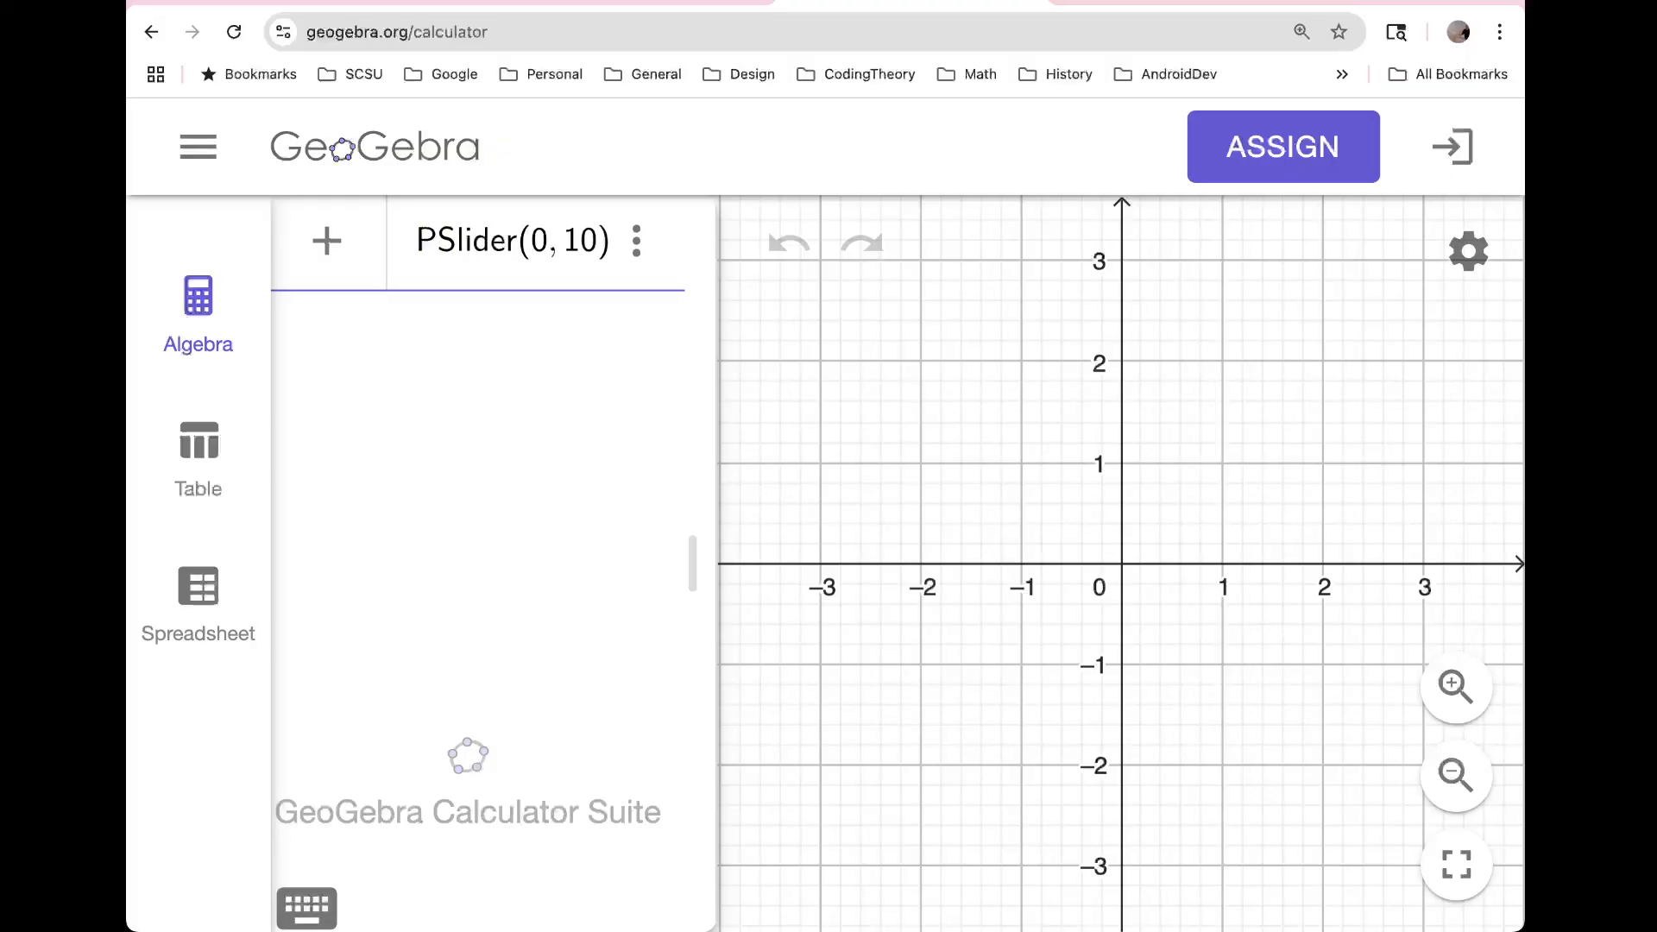
{"action": "type", "text": "="}
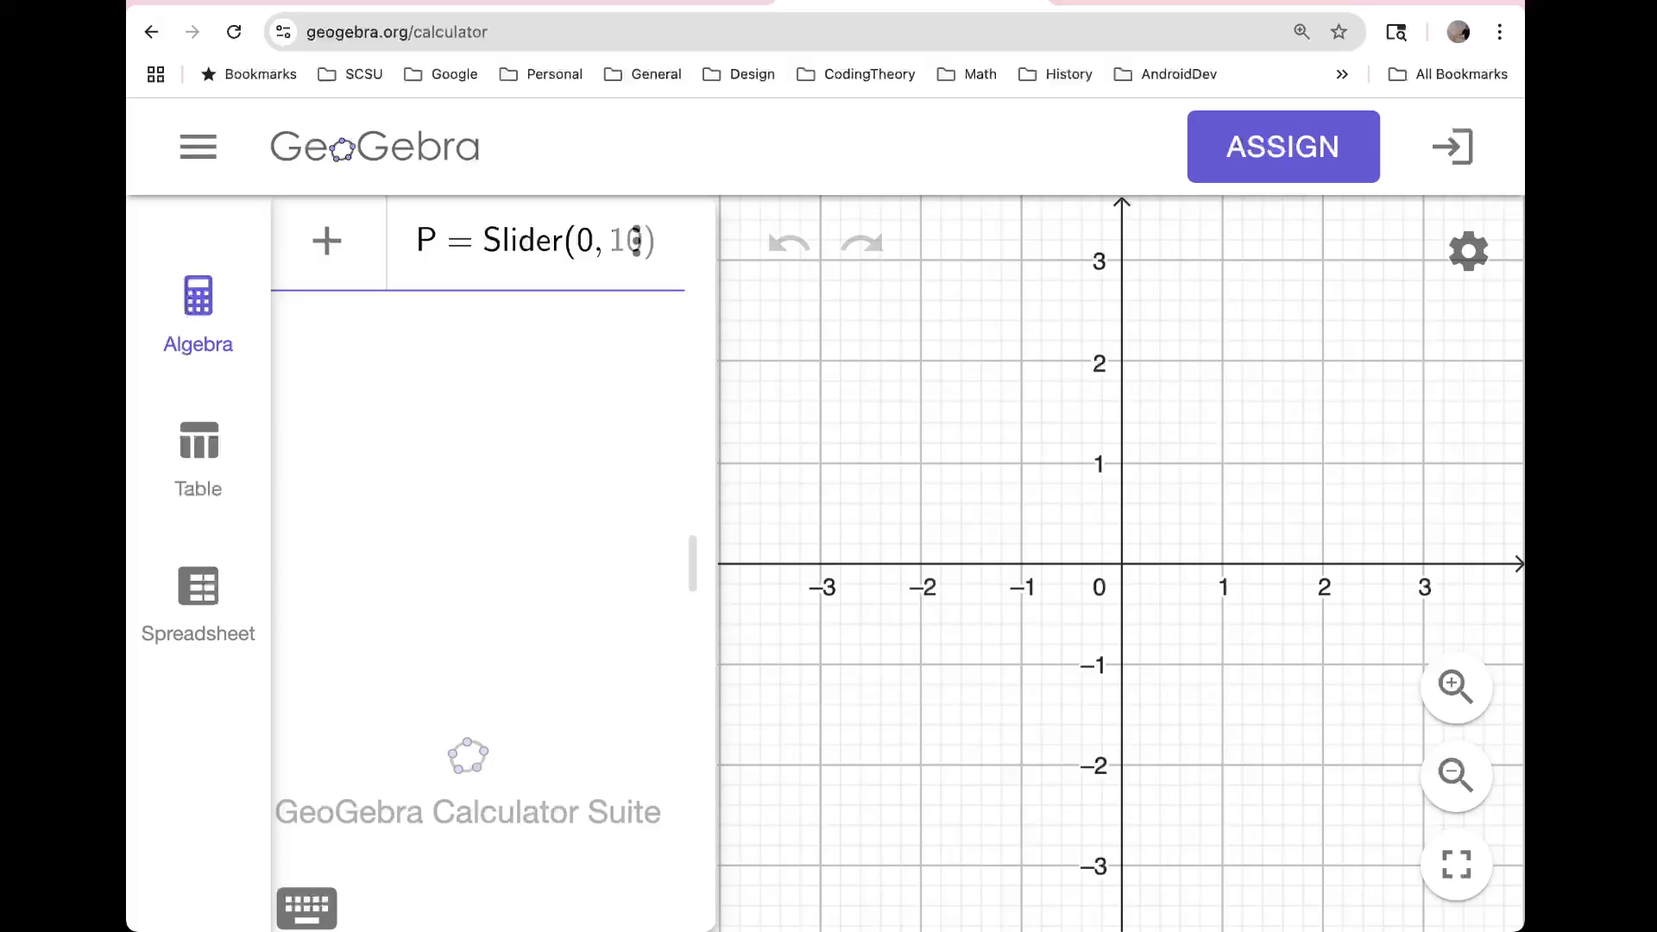
{"action": "key", "text": "Return"}
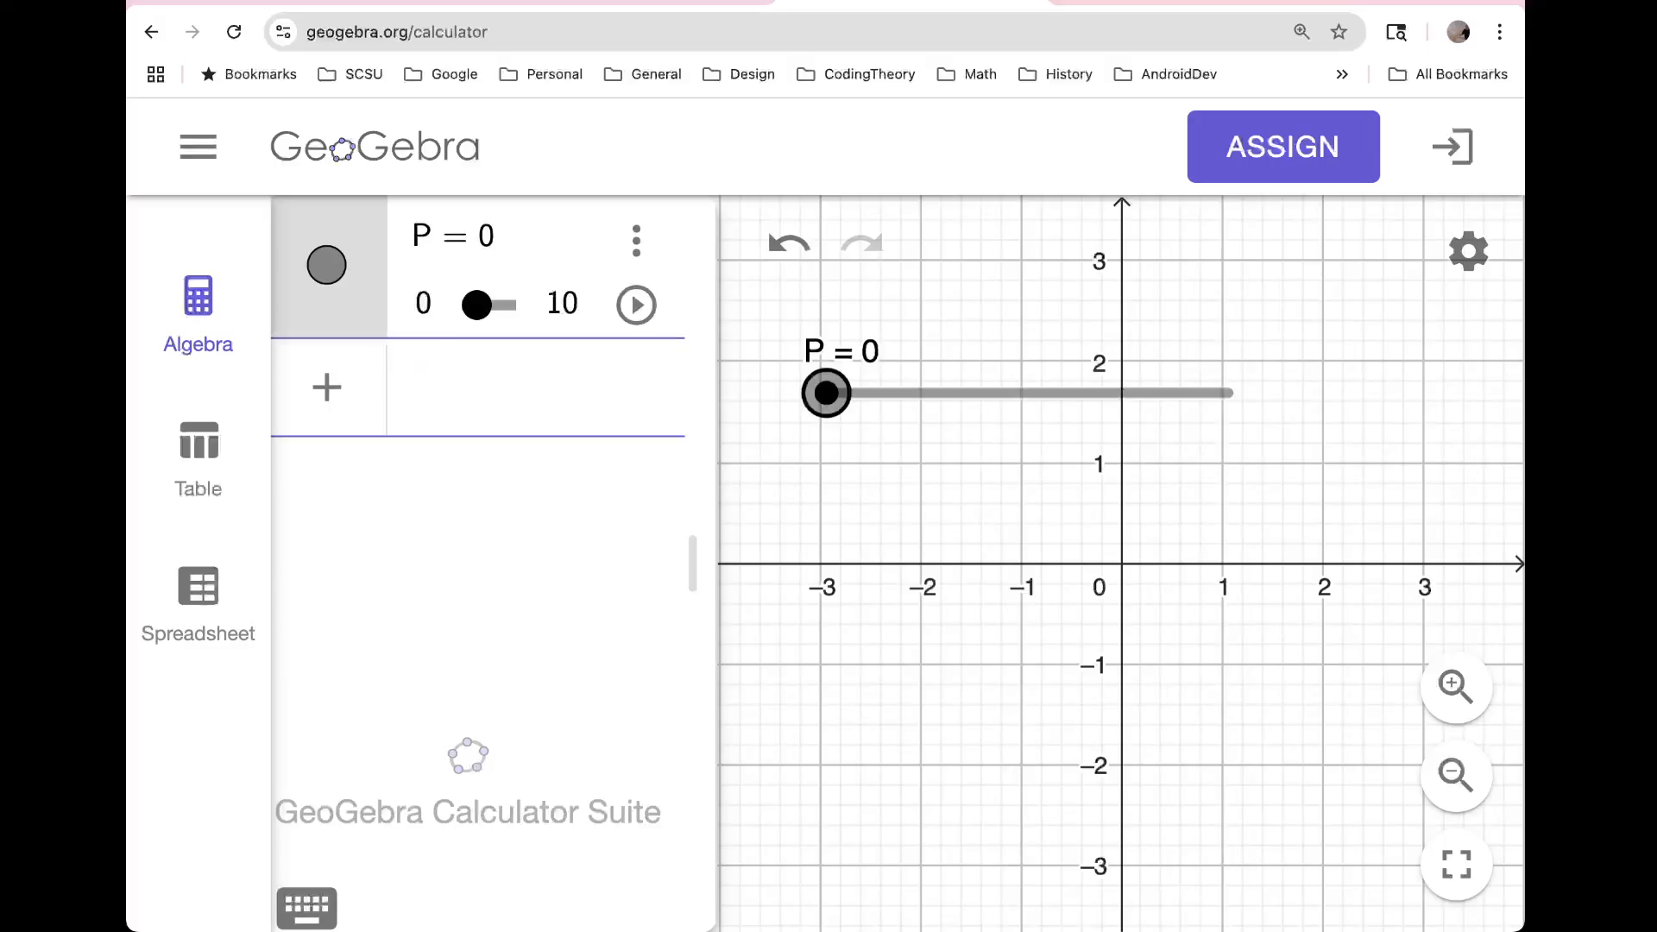
Step: Move the P slider on the graph below the x-axis to about y = −2 and set P to 10
{"action": "left_click", "coordinate": [932, 397]}
{"action": "left_click_drag", "start_coordinate": [932, 396], "coordinate": [894, 769]}
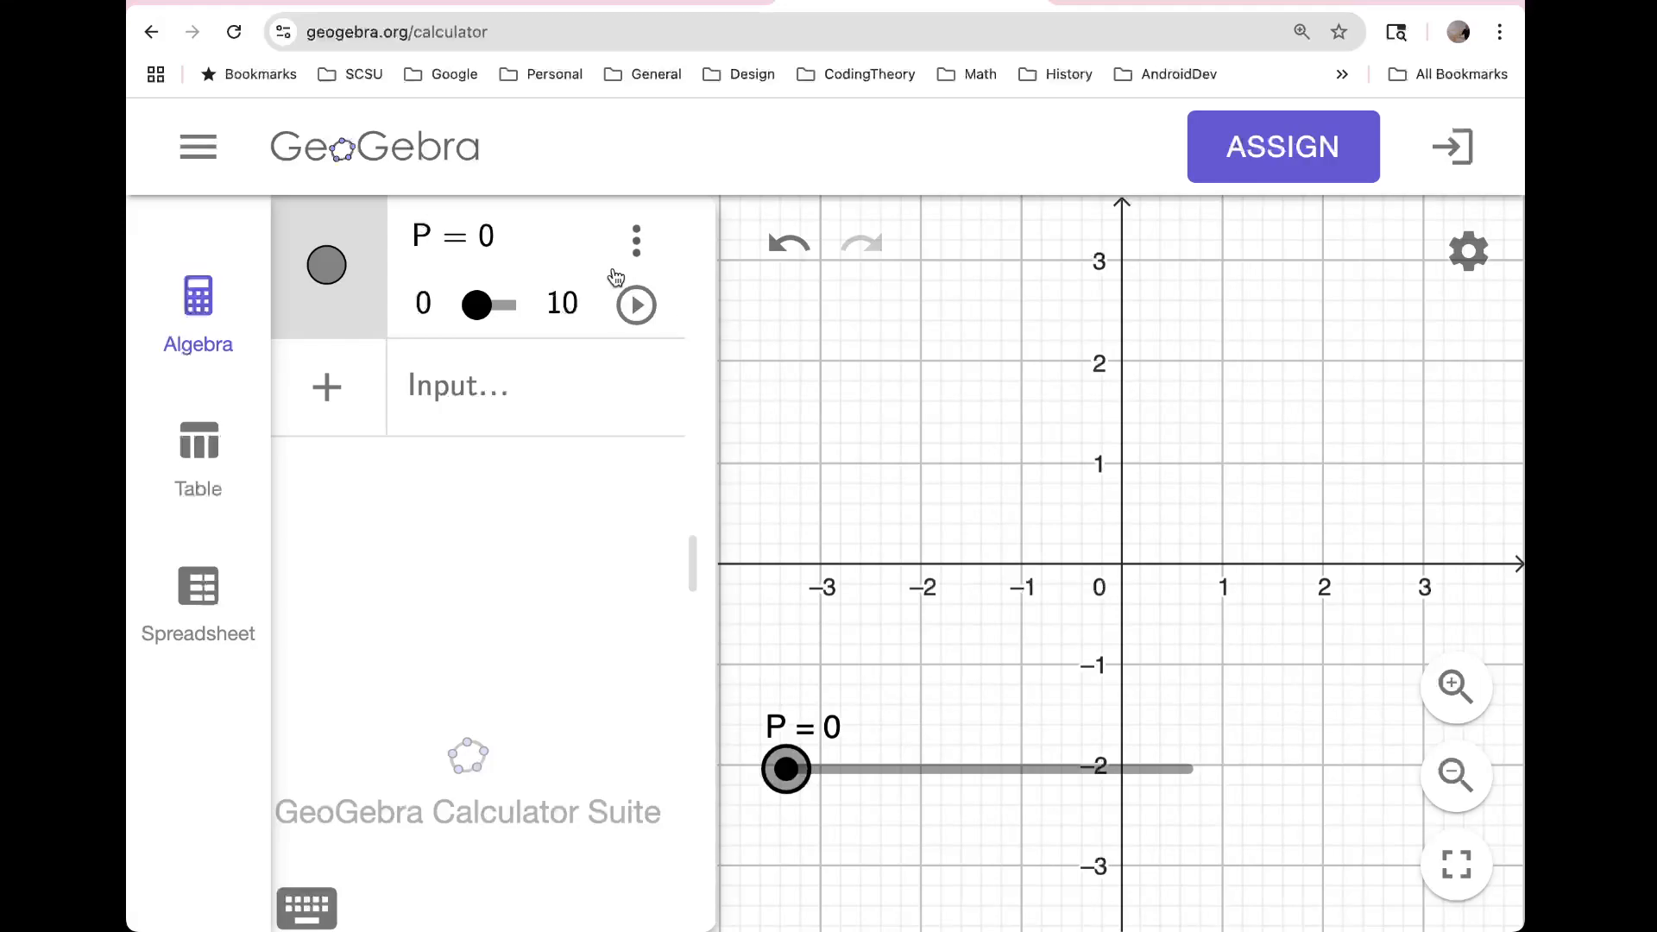
{"action": "mouse_move", "coordinate": [479, 305]}
{"action": "left_mouse_down"}
{"action": "mouse_move", "coordinate": [518, 314]}
{"action": "mouse_move", "coordinate": [429, 322]}
{"action": "mouse_move", "coordinate": [506, 321]}
{"action": "left_mouse_up"}
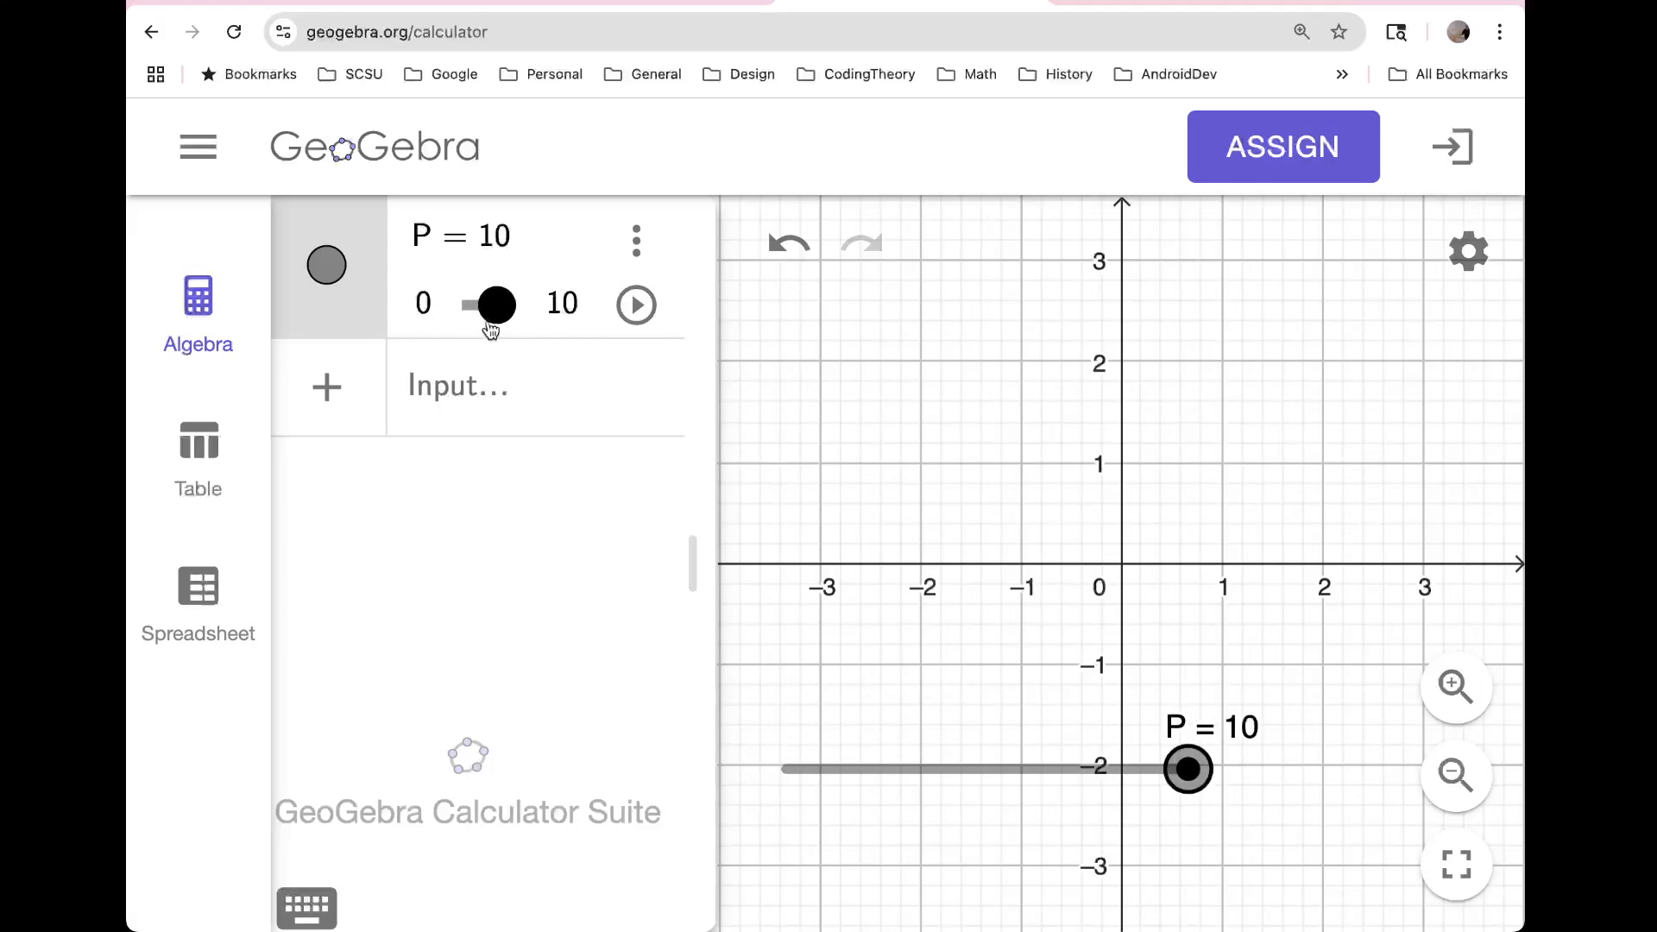
Step: Plot the line 2x + 3y = P and test how it responds to the P slider on the graph
{"action": "left_click", "coordinate": [434, 390]}
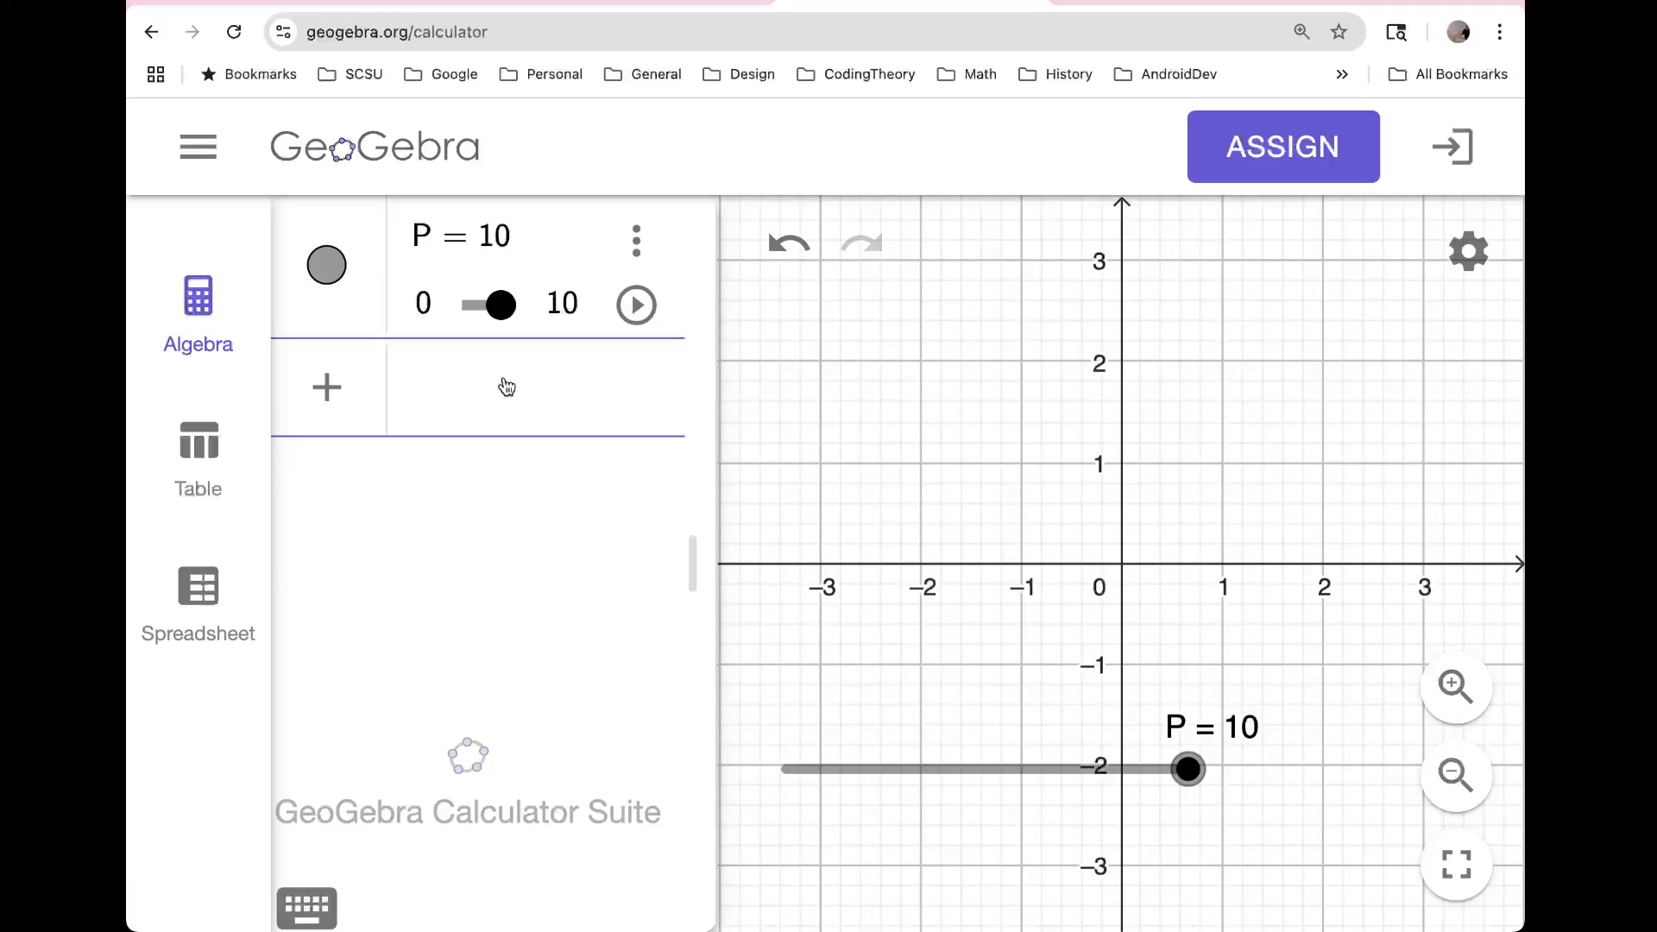
{"action": "type", "text": "2x + 3y = P"}
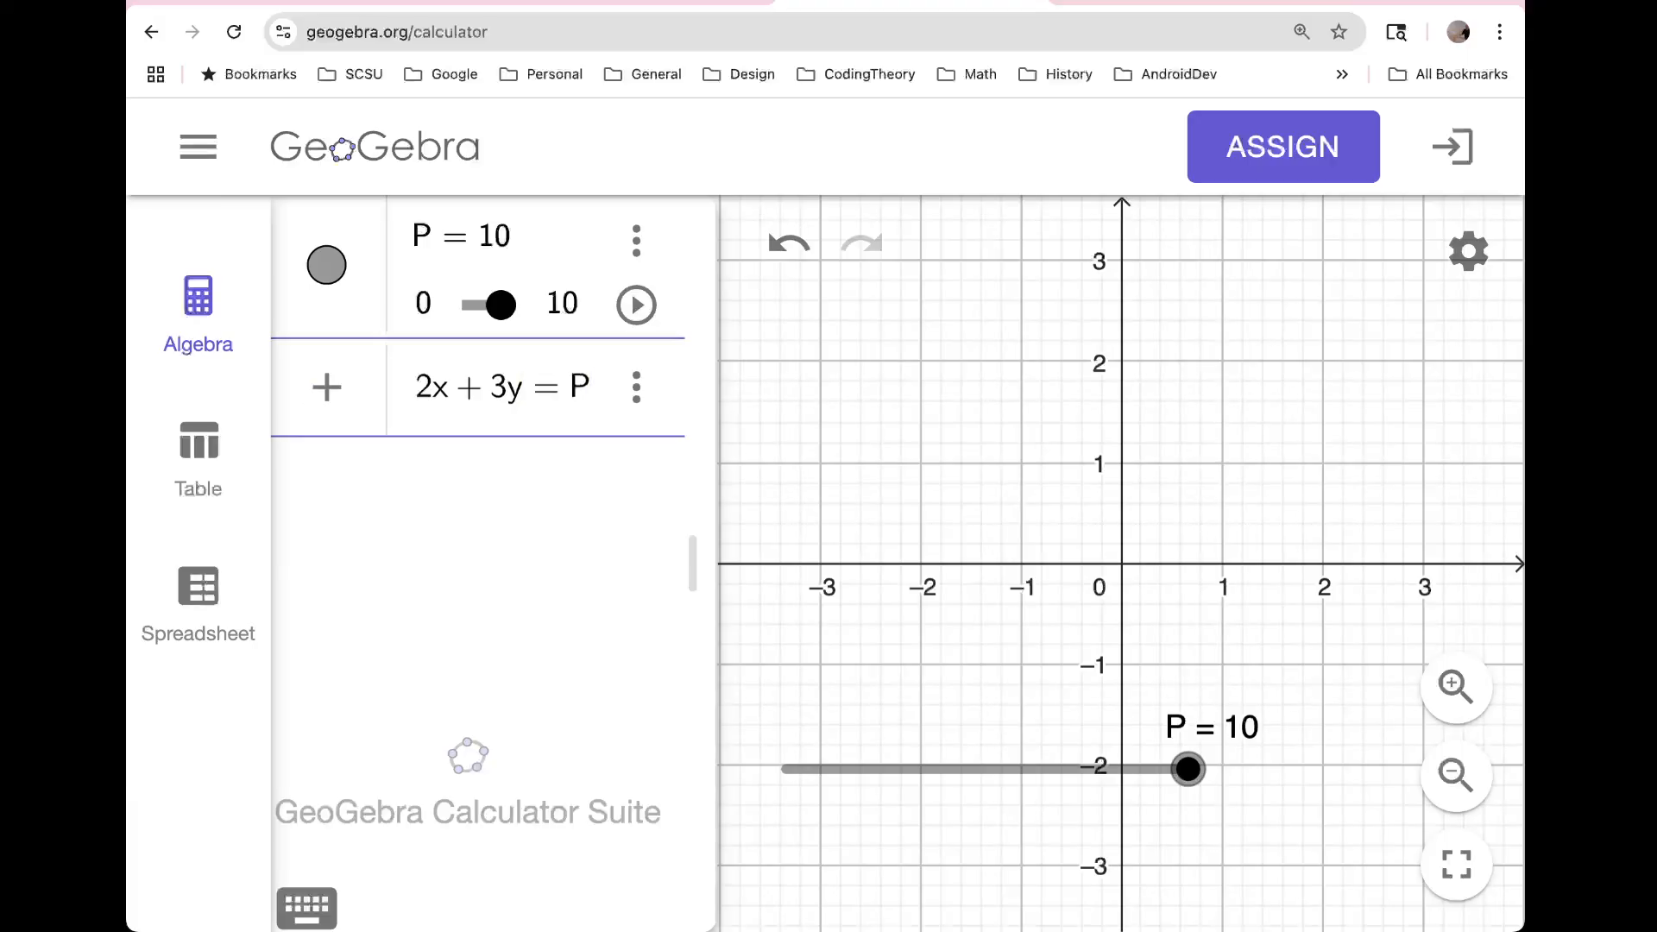
{"action": "key", "text": "Return"}
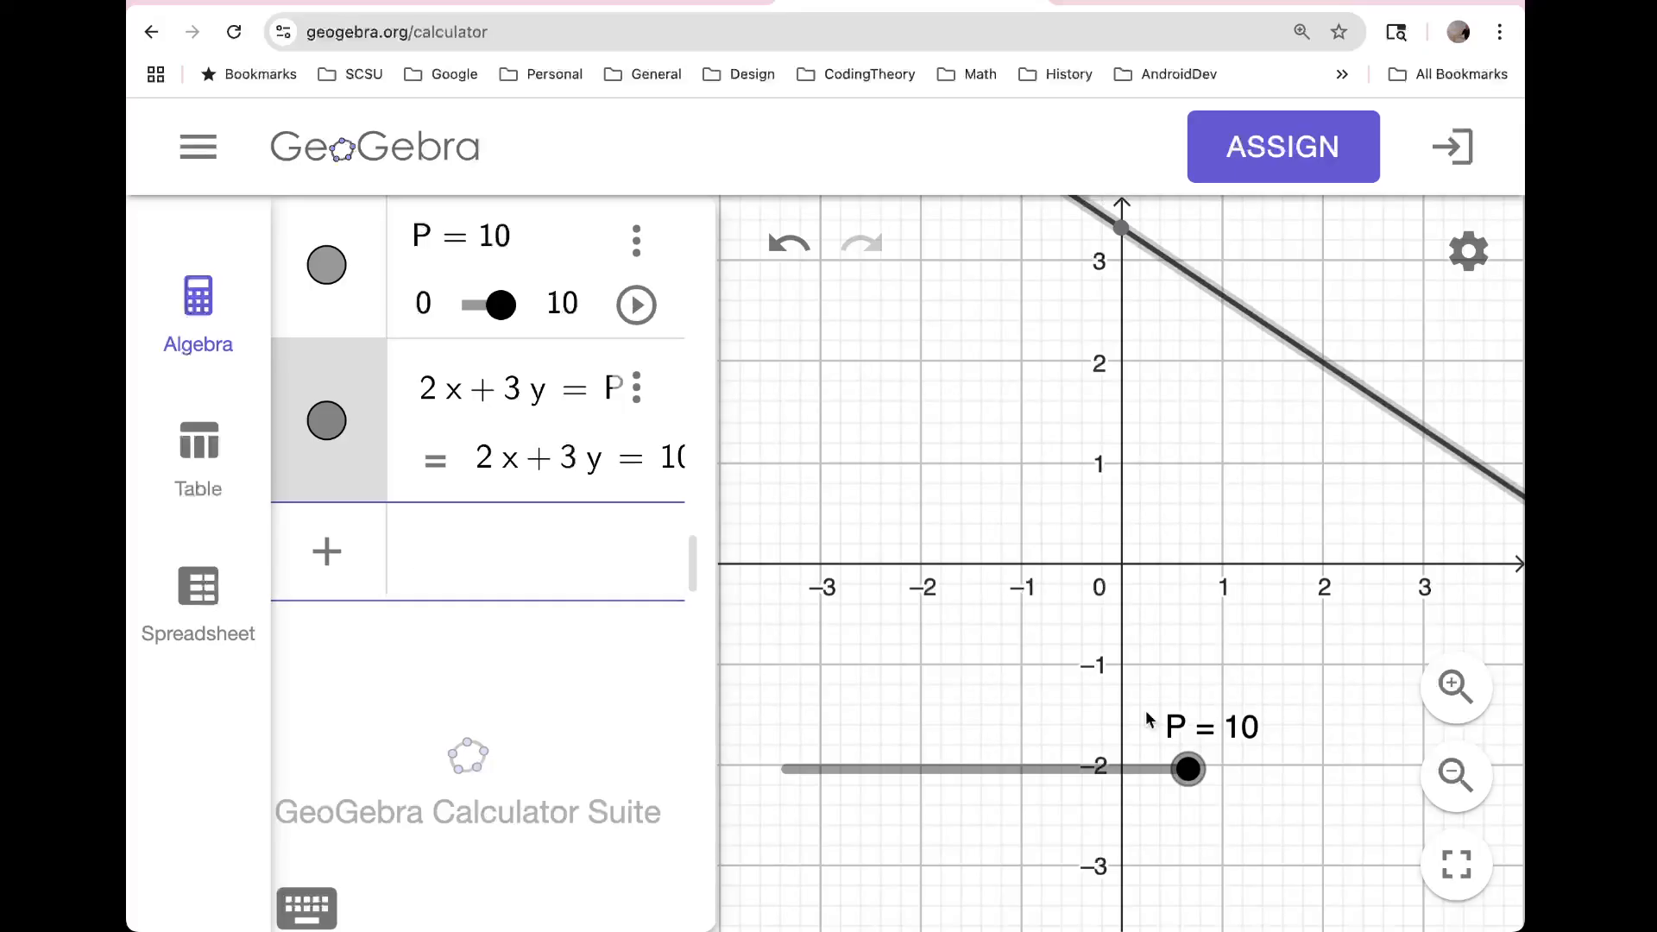
{"action": "left_click_drag", "start_coordinate": [1188, 769], "coordinate": [1213, 812]}
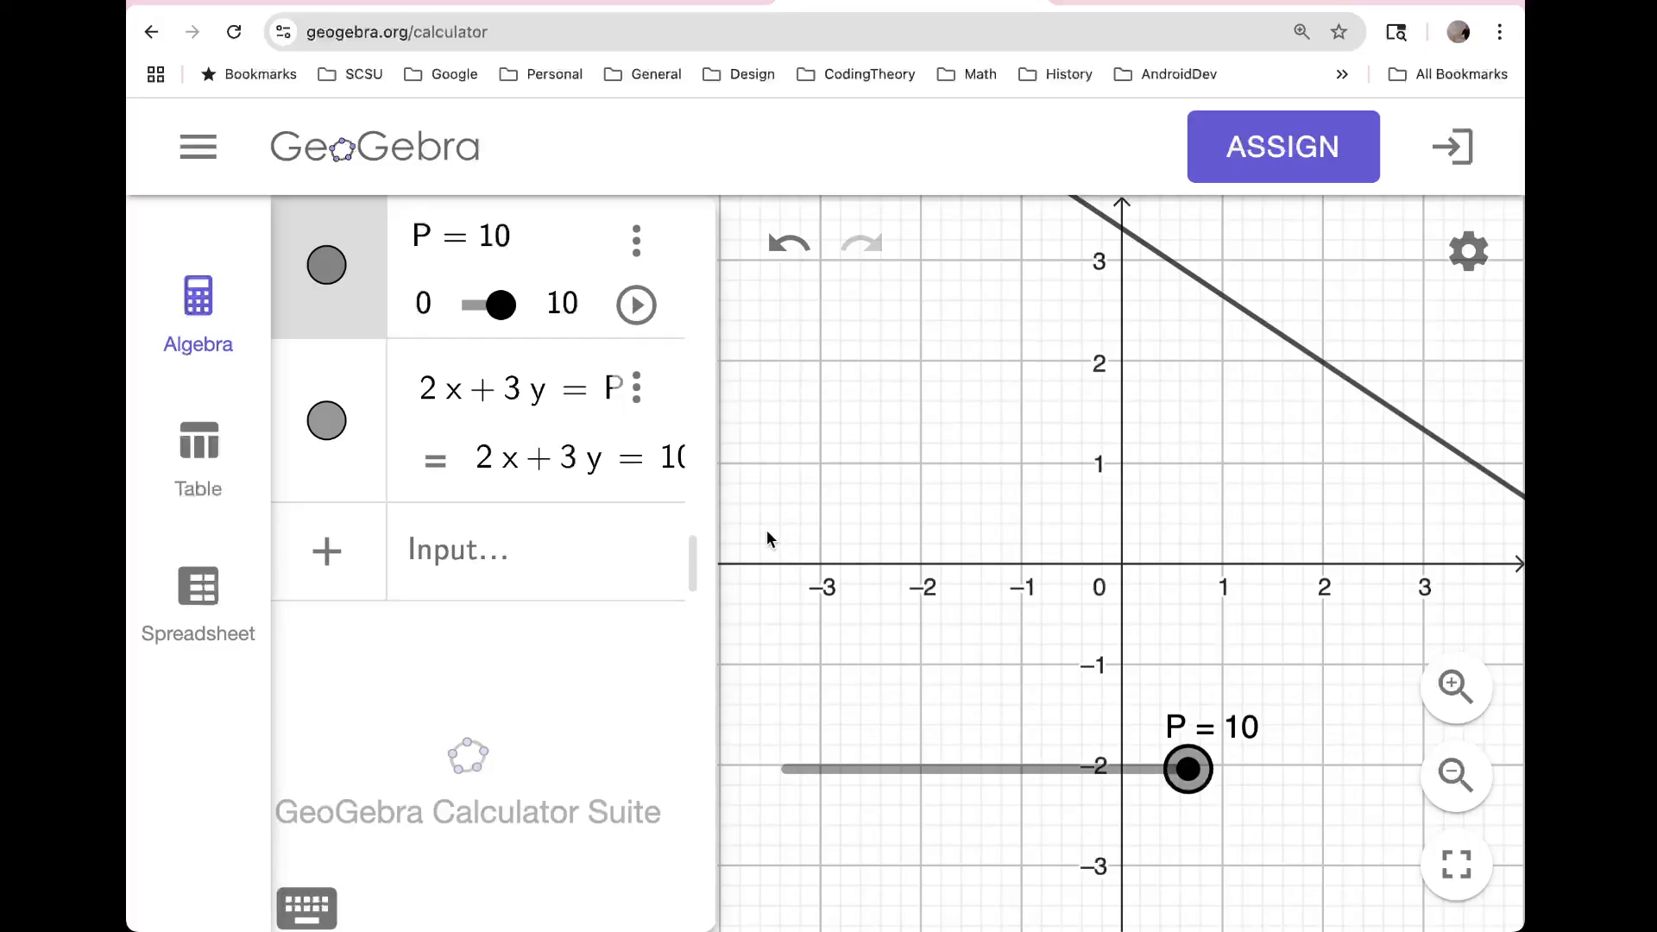
{"action": "left_click_drag", "start_coordinate": [1187, 769], "coordinate": [1261, 777]}
{"action": "left_click", "coordinate": [569, 314]}
{"action": "left_click", "coordinate": [601, 322]}
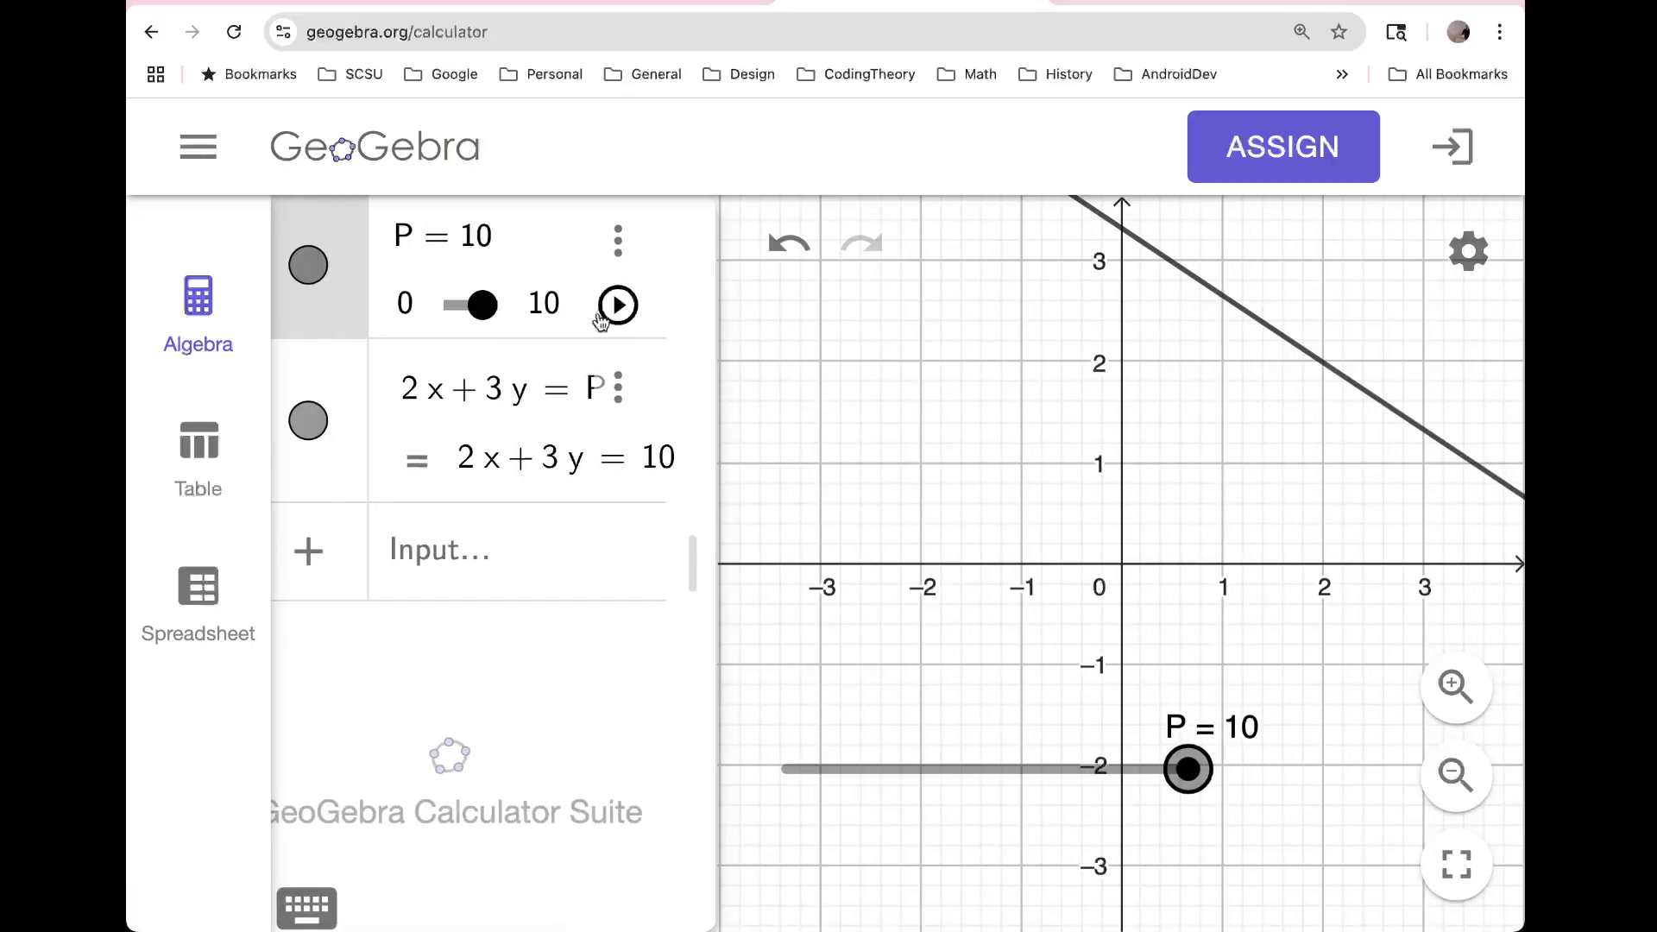
{"action": "left_click", "coordinate": [539, 307]}
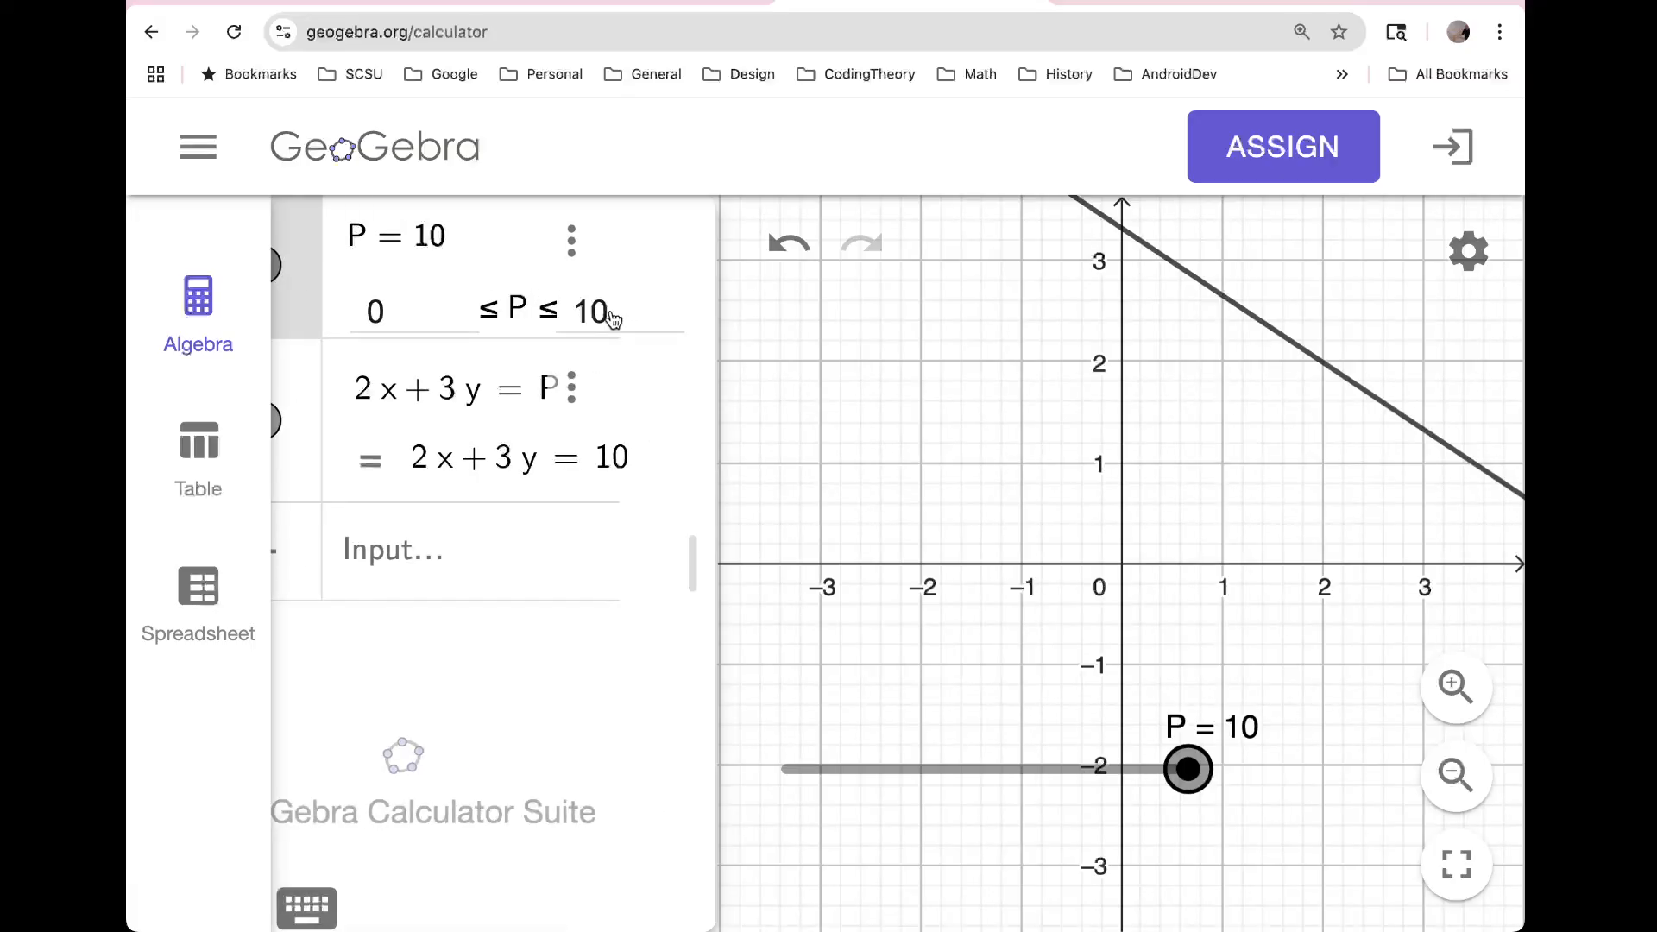
{"action": "left_click", "coordinate": [595, 317]}
{"action": "left_click", "coordinate": [545, 308]}
{"action": "scroll", "coordinate": [595, 315], "scroll_direction": "left", "scroll_amount": 1}
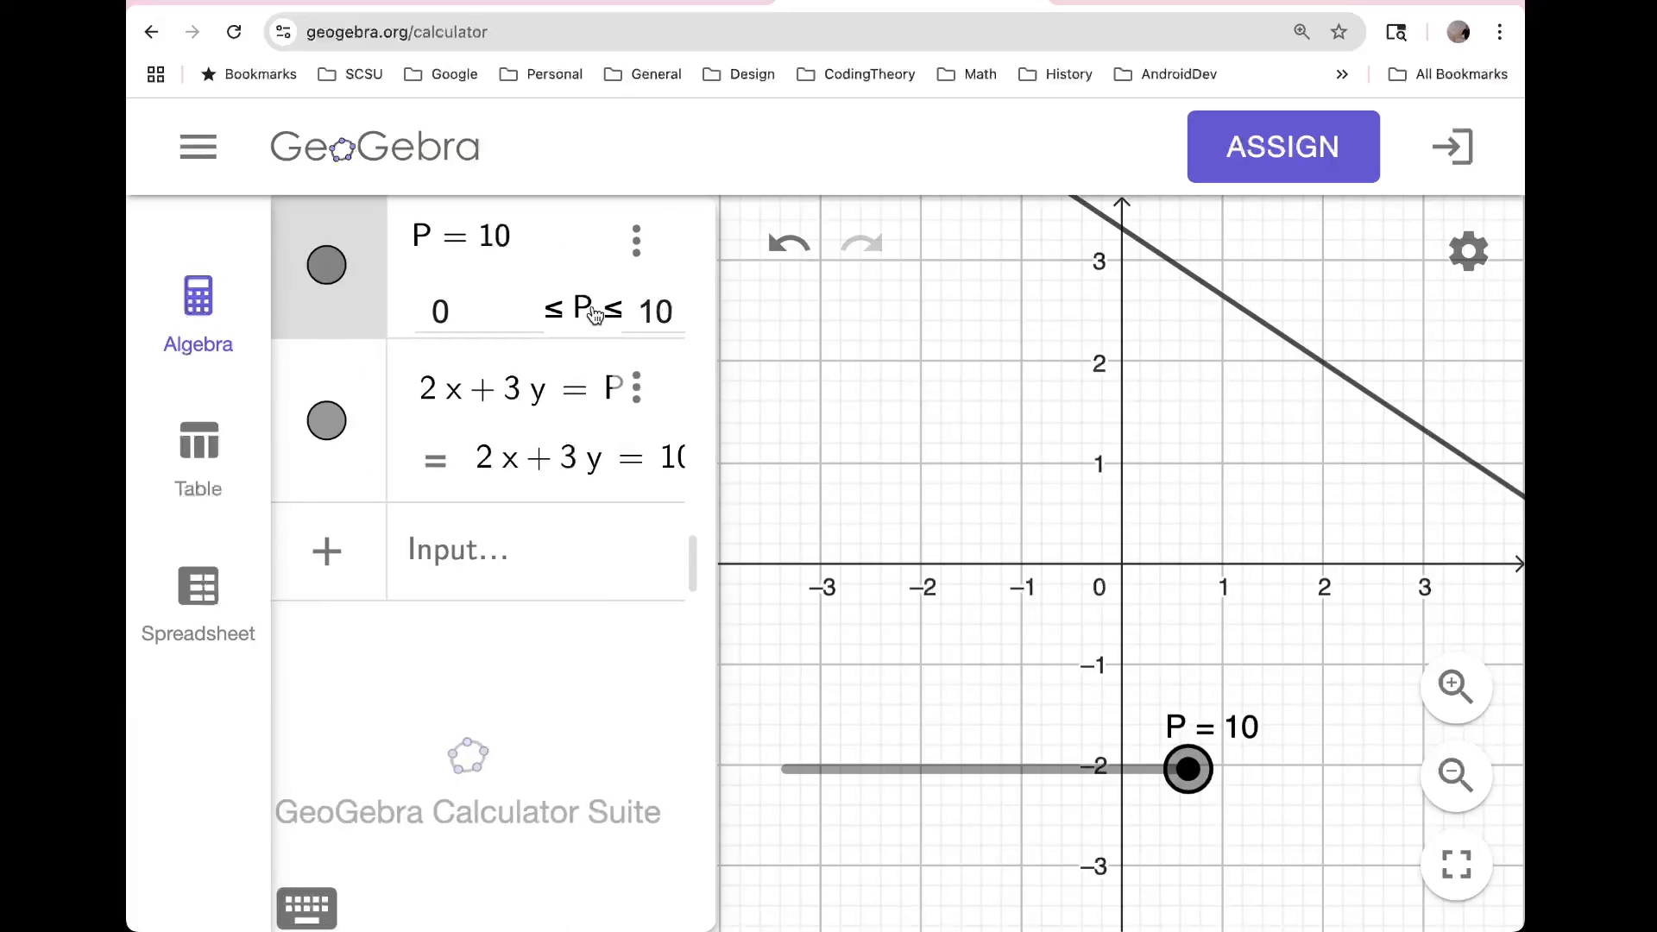
{"action": "left_click", "coordinate": [653, 311]}
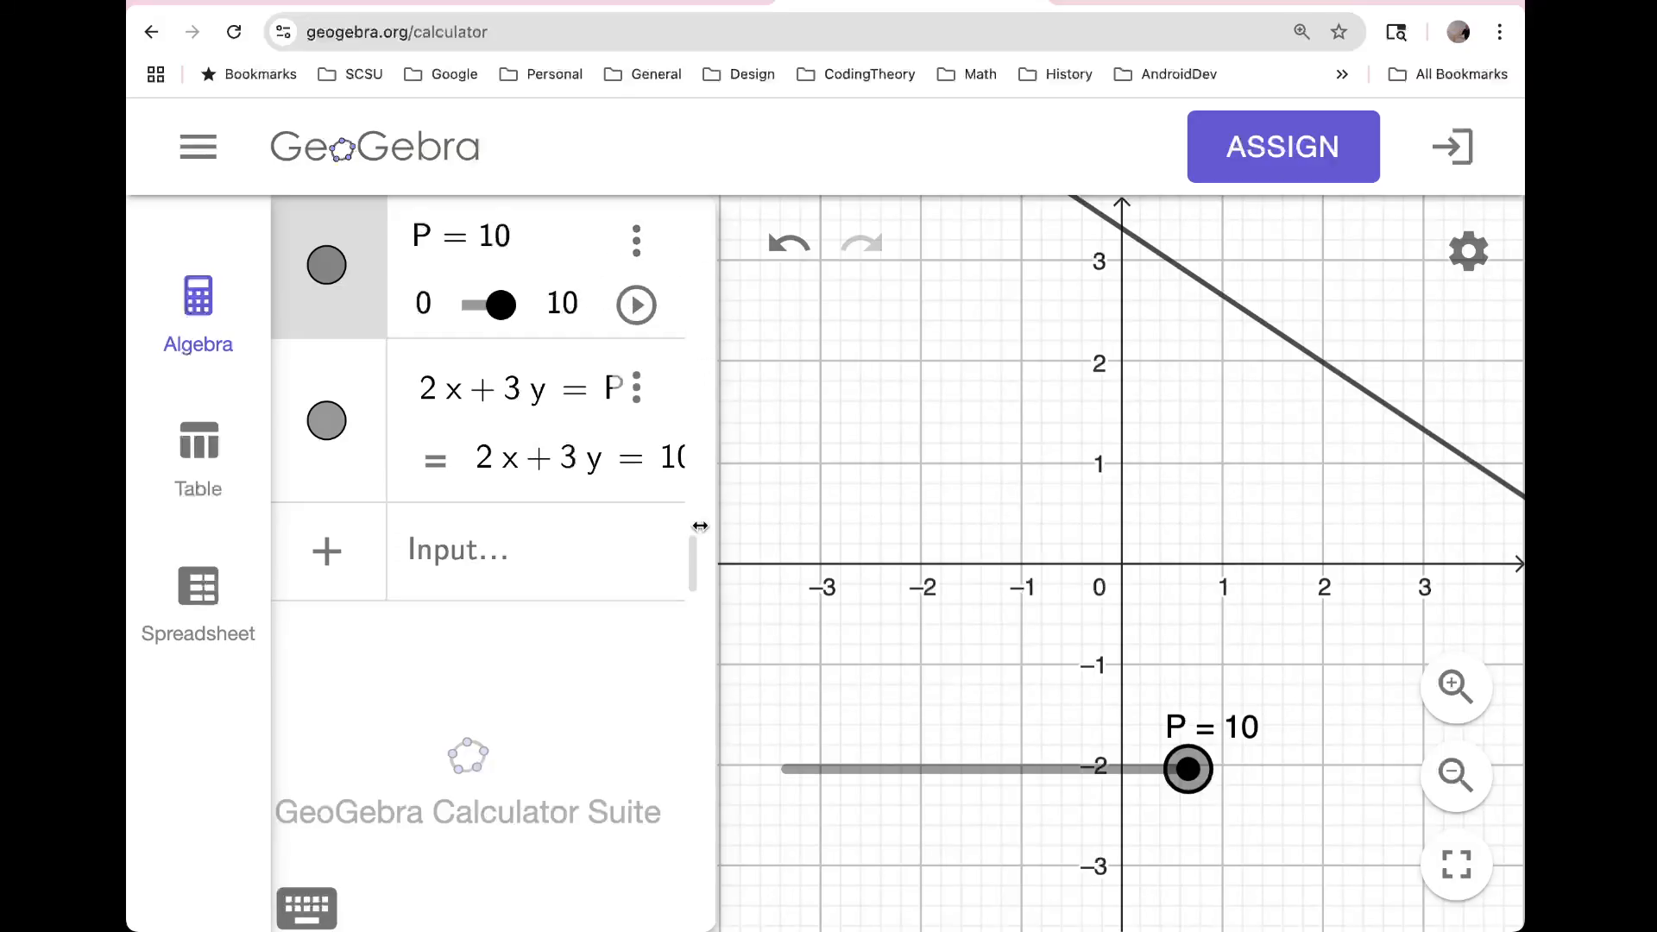
Step: Raise the upper limit of slider P to 100 and set P to 0
{"action": "left_click_drag", "start_coordinate": [717, 604], "coordinate": [921, 604]}
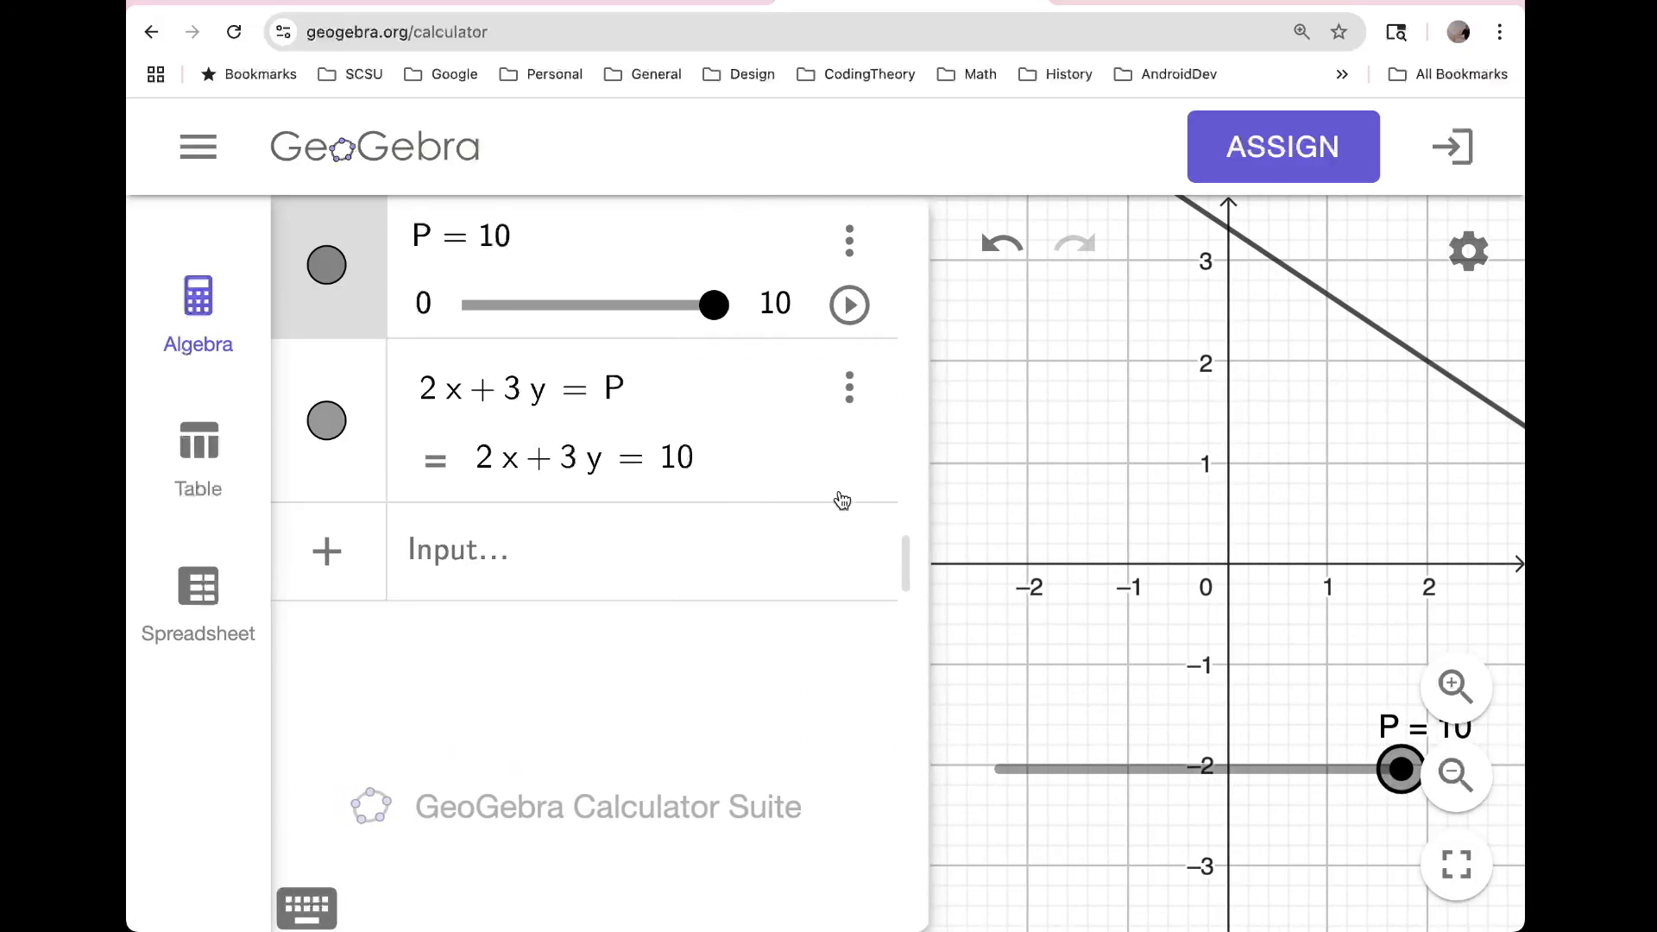
{"action": "left_click", "coordinate": [781, 303]}
{"action": "left_click", "coordinate": [683, 313]}
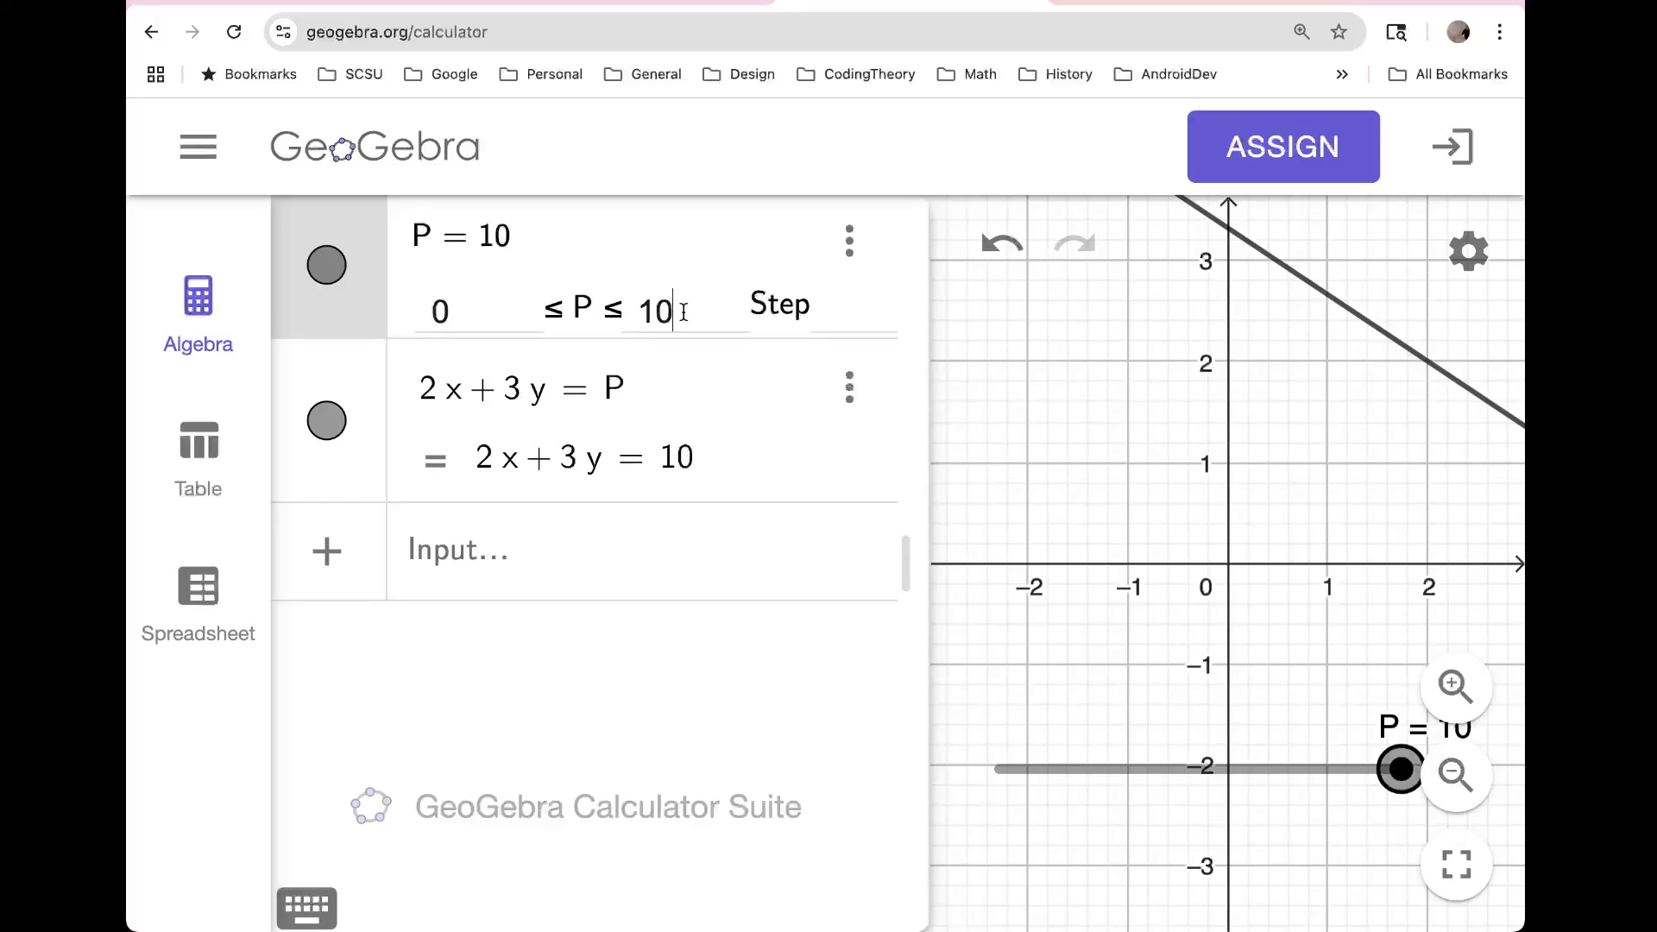
{"action": "type", "text": "0"}
{"action": "key", "text": "Return"}
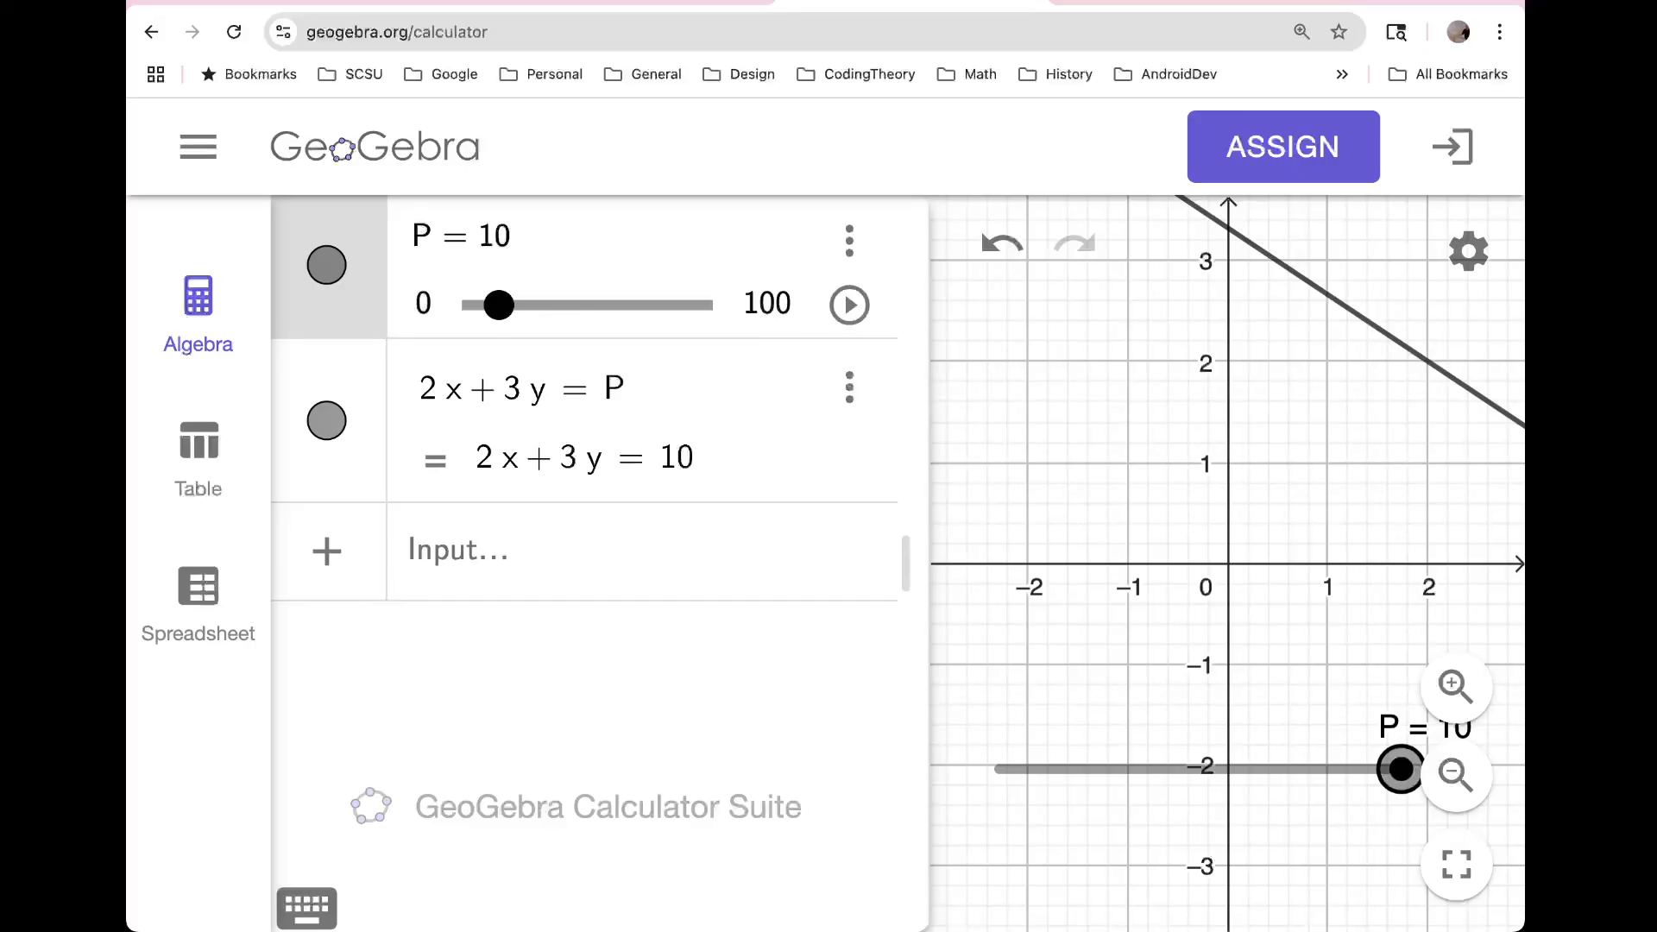
{"action": "mouse_move", "coordinate": [494, 304]}
{"action": "left_mouse_down"}
{"action": "mouse_move", "coordinate": [533, 304]}
{"action": "mouse_move", "coordinate": [477, 319]}
{"action": "left_mouse_up"}
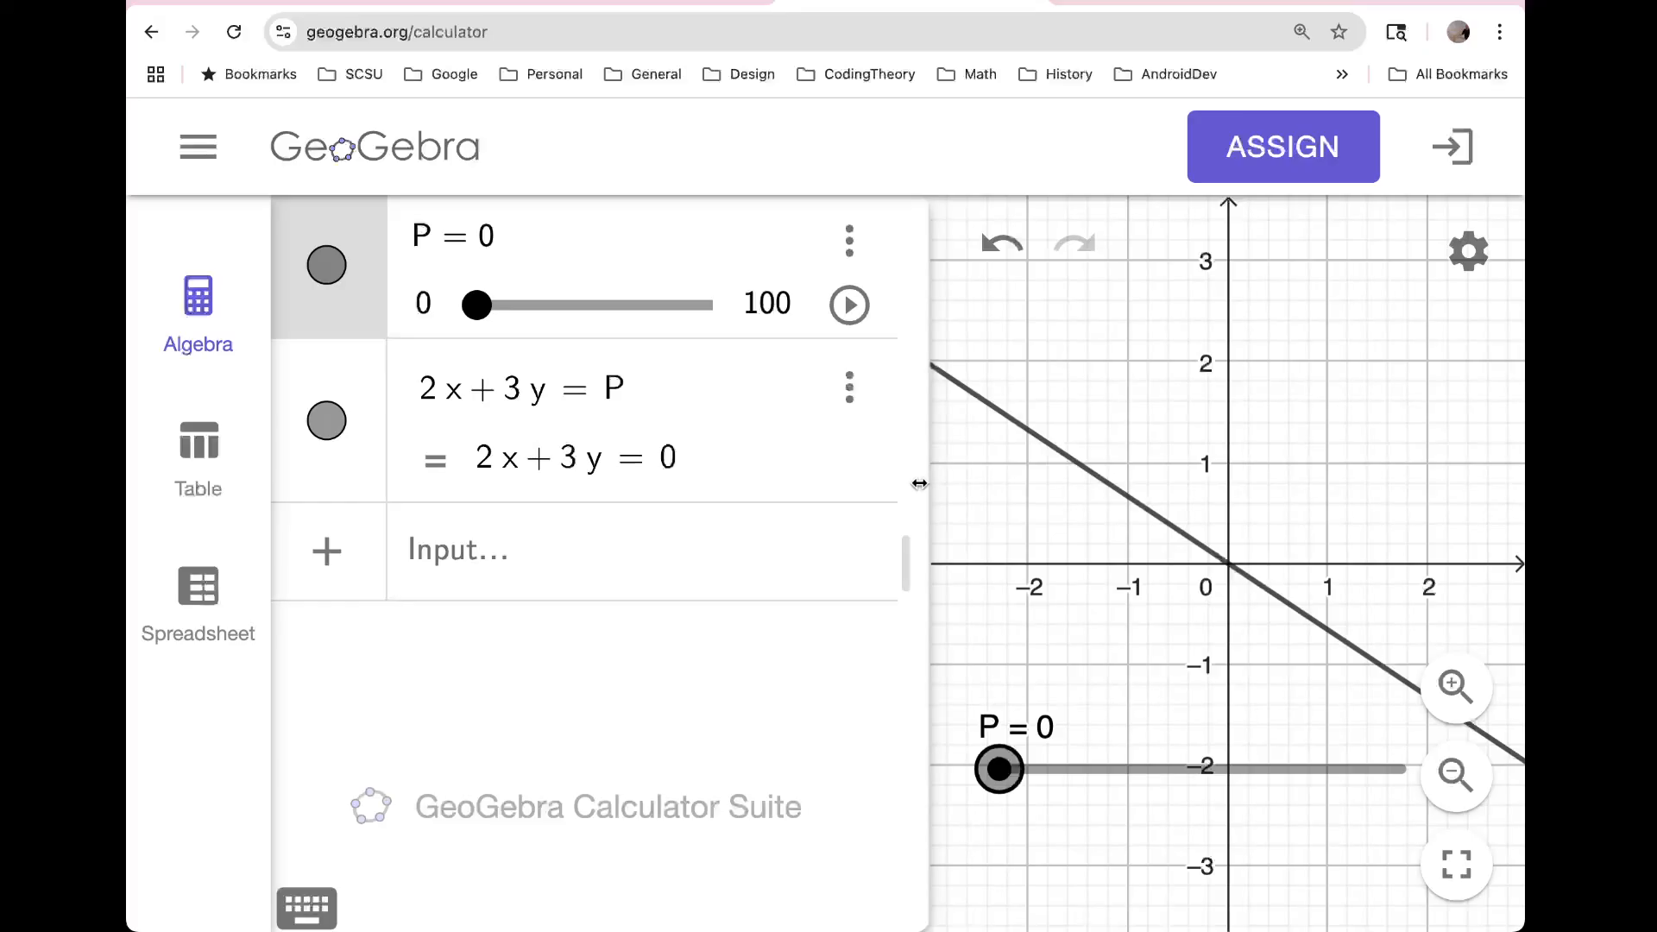
{"action": "left_click_drag", "start_coordinate": [913, 485], "coordinate": [752, 504]}
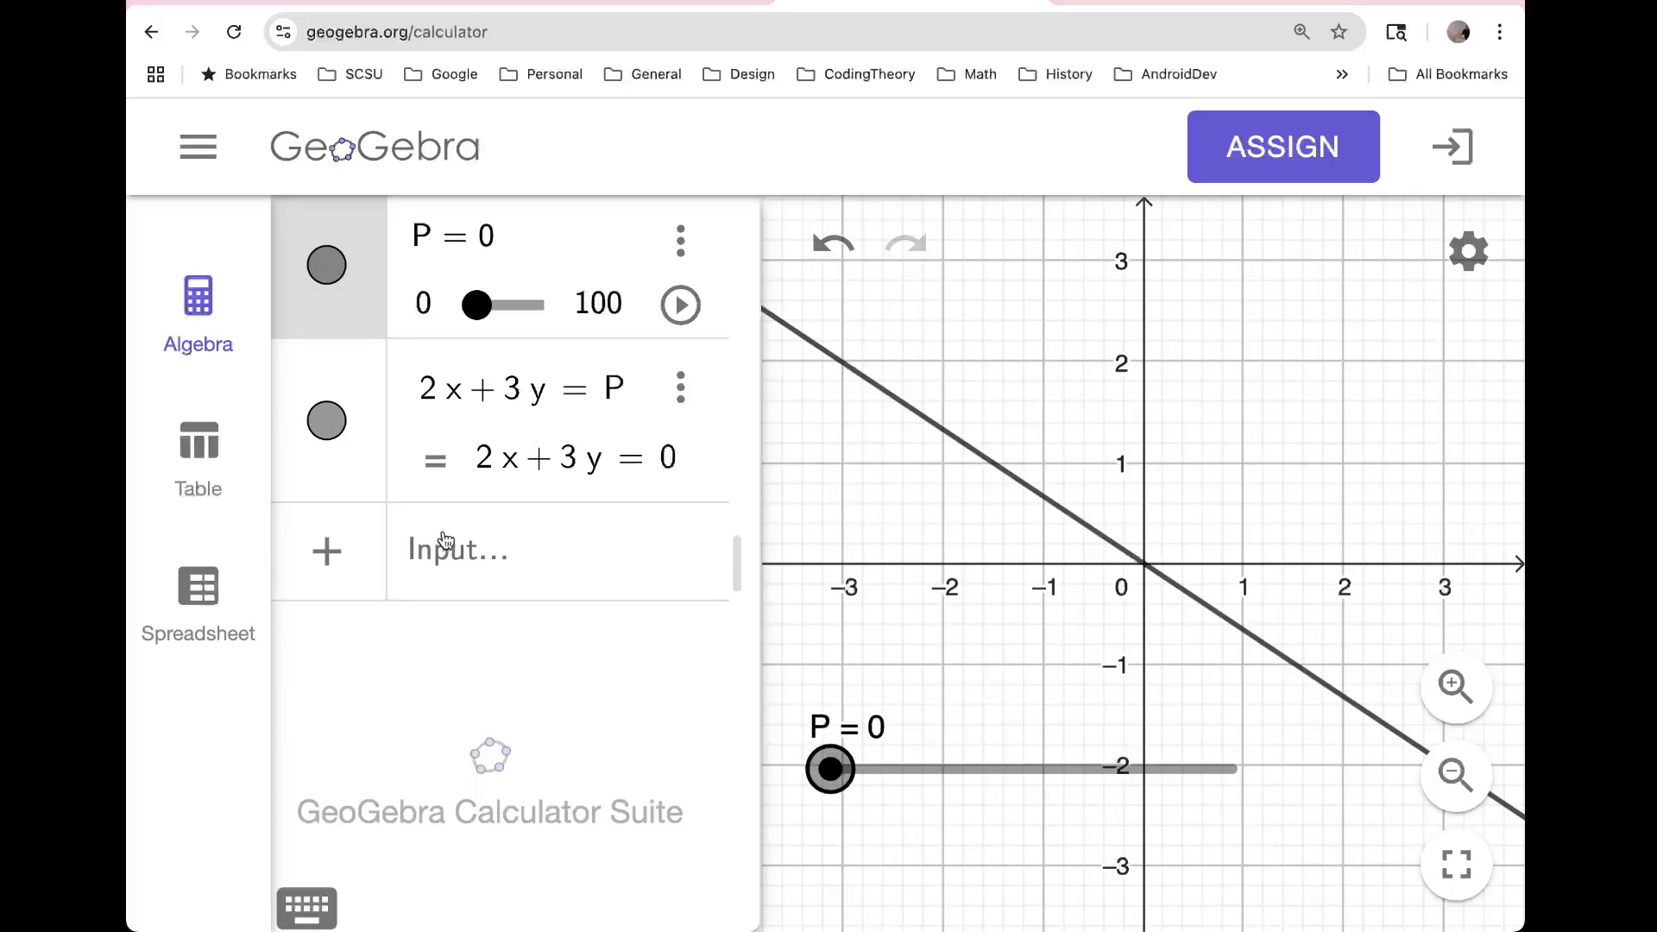
Step: Add the inequalities x ≥ 0 and y ≥ 0 as shaded regions on the graph
{"action": "left_click", "coordinate": [457, 550]}
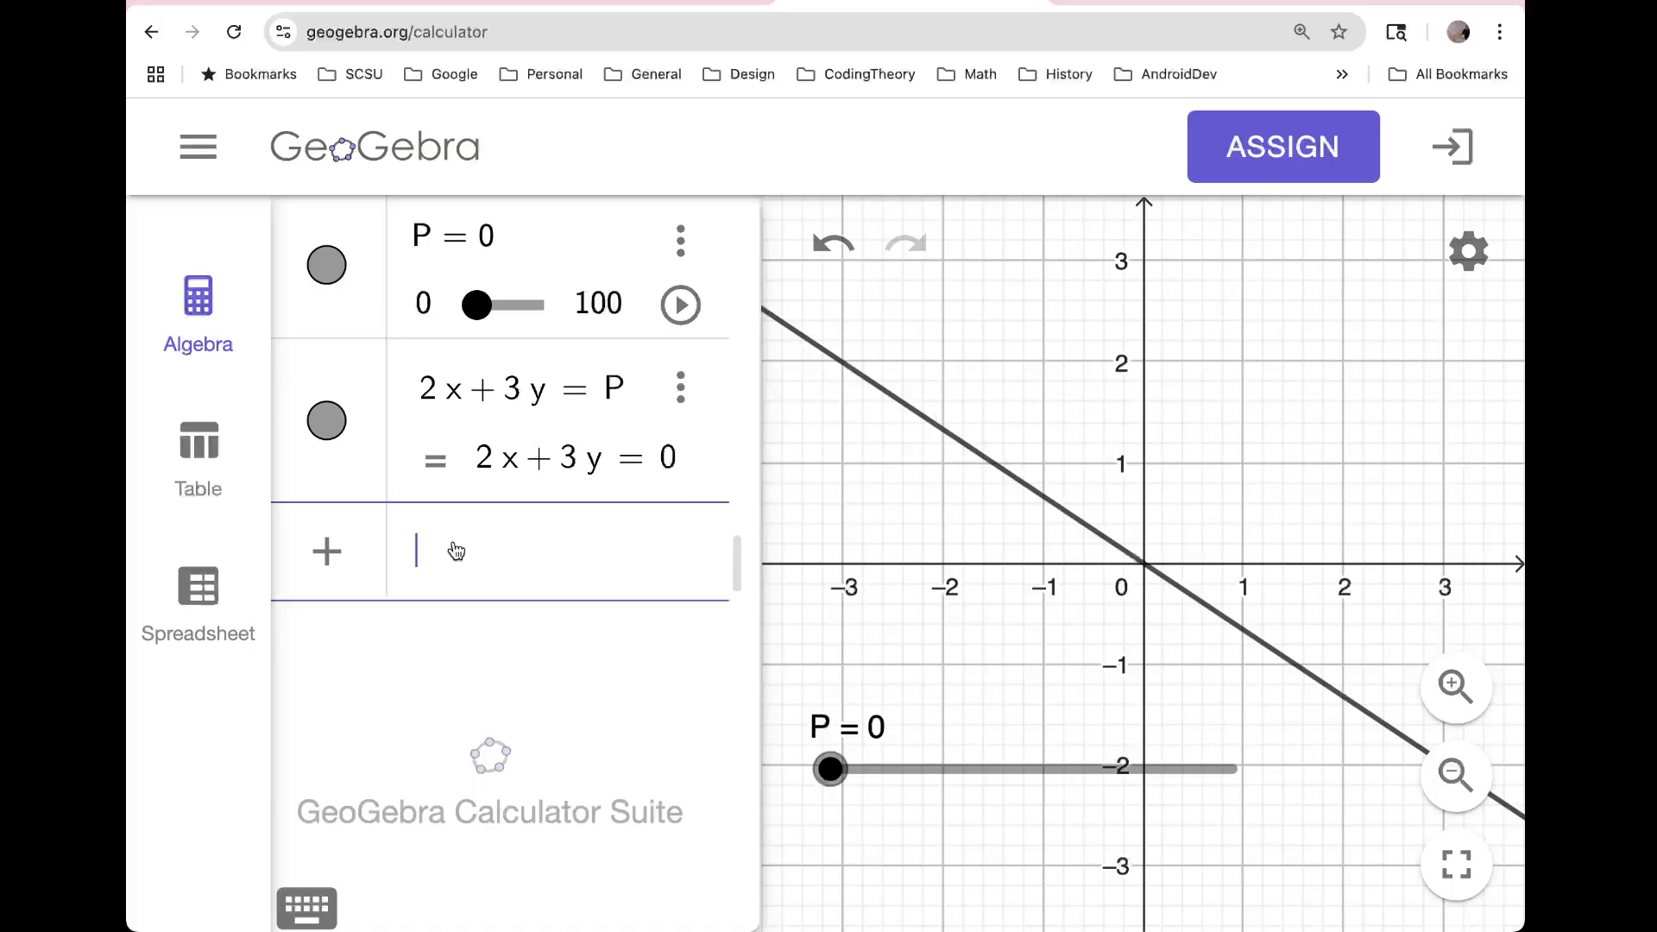
{"action": "type", "text": "x>"}
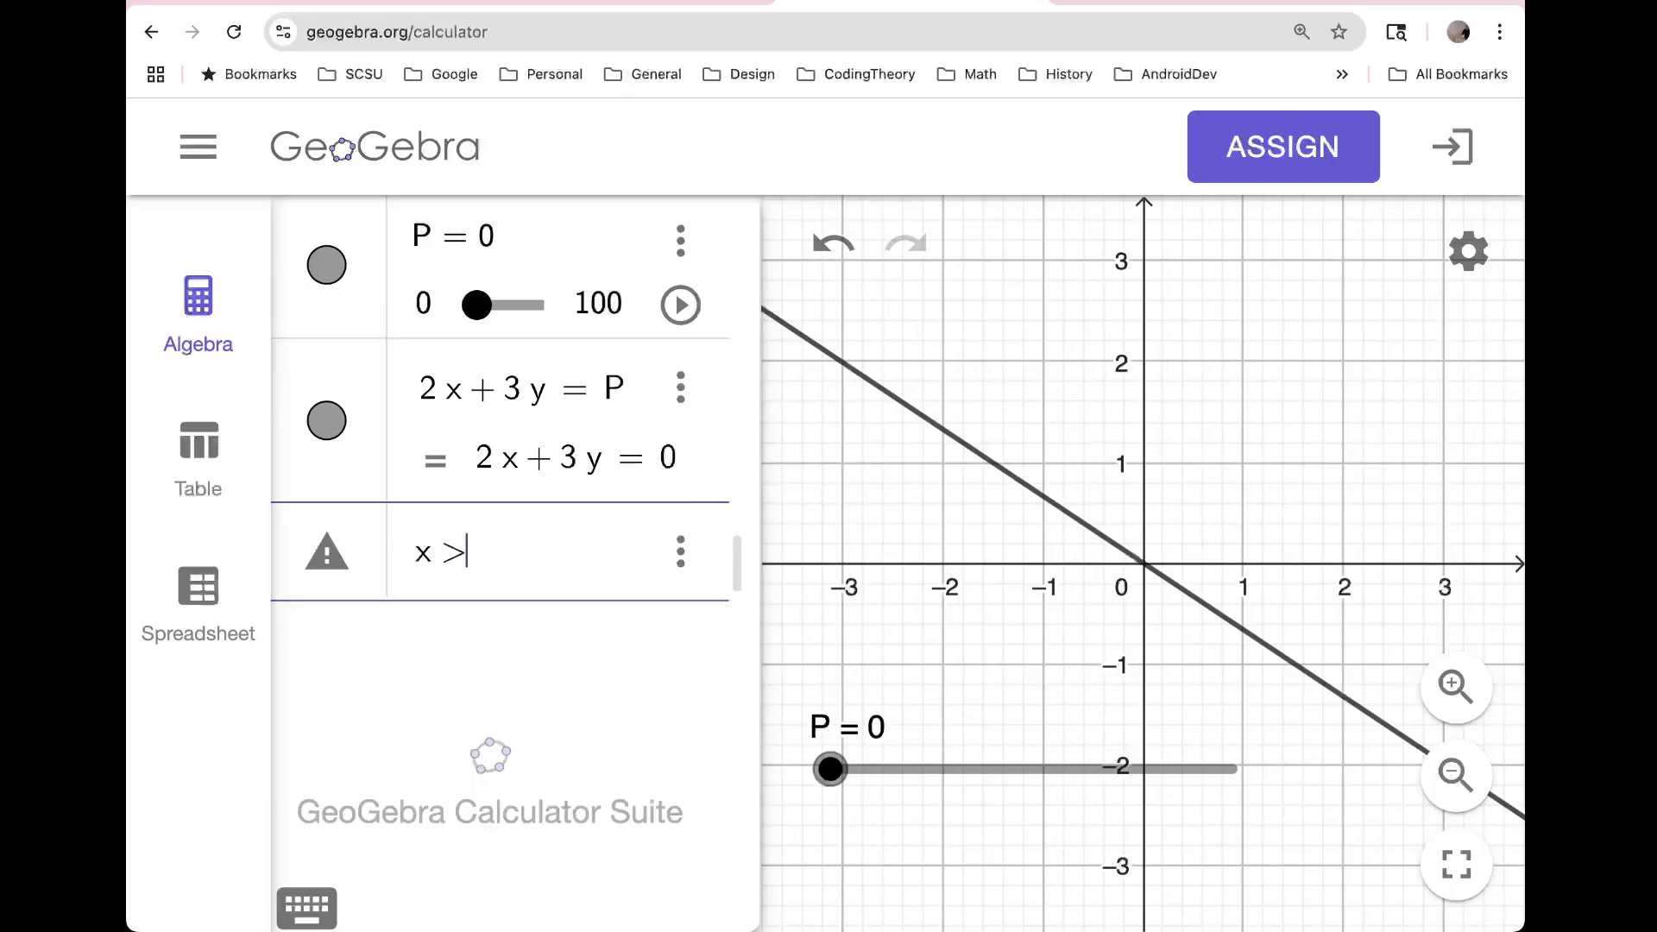
{"action": "type", "text": "="}
{"action": "type", "text": "0"}
{"action": "key", "text": "Return"}
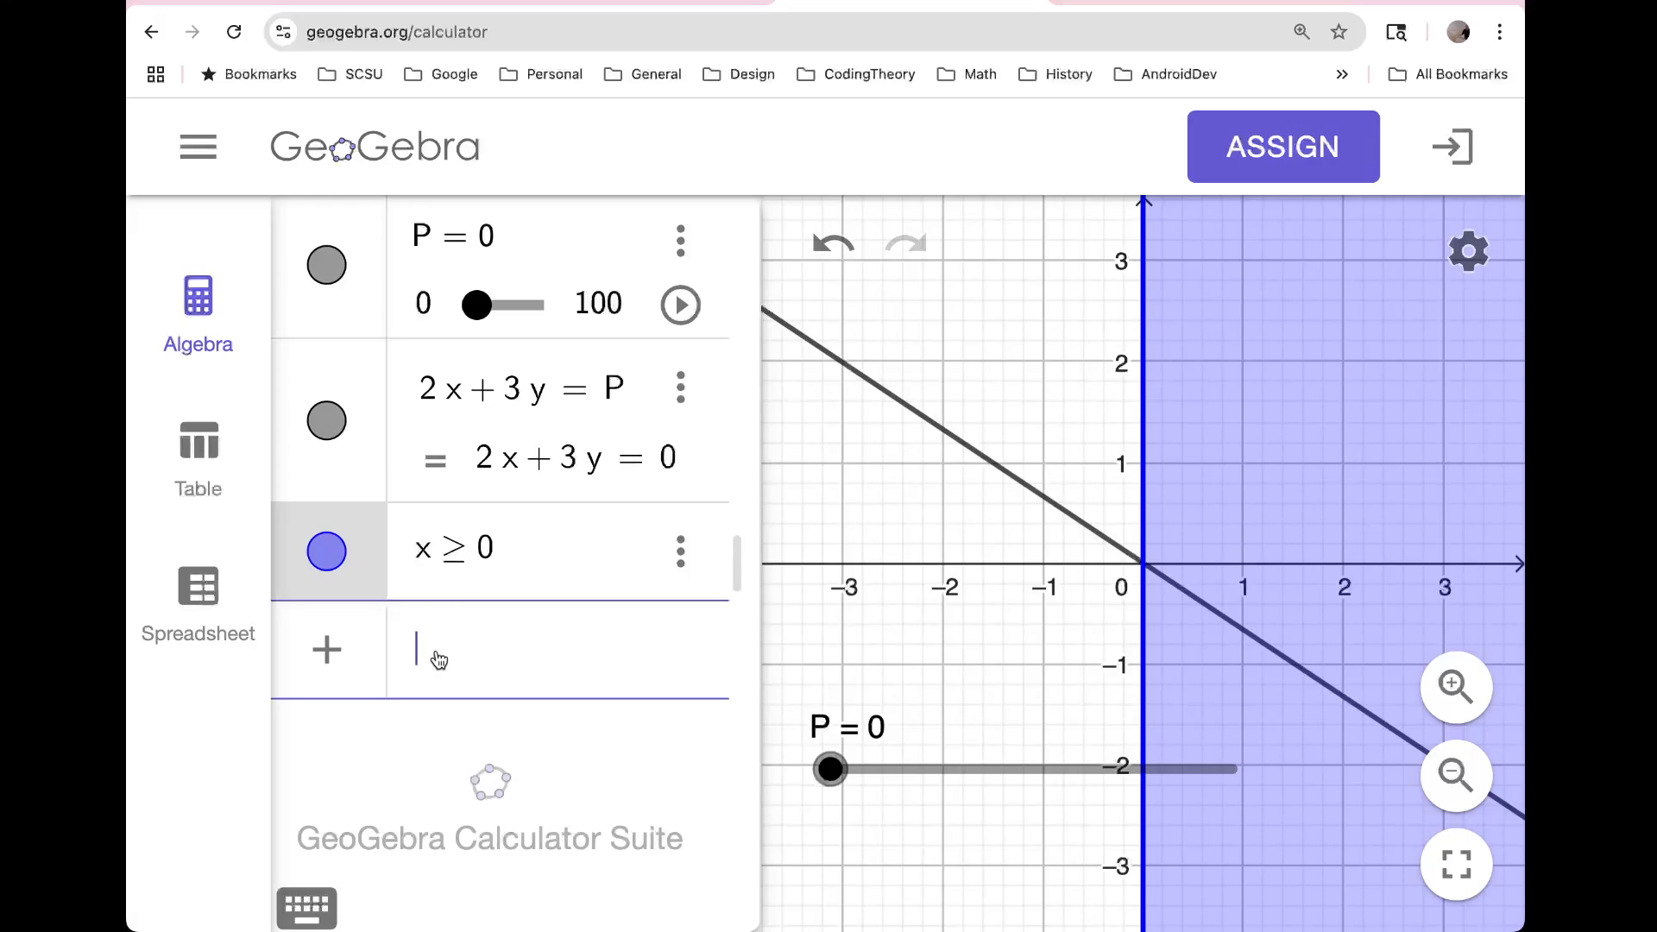
{"action": "type", "text": "y>"}
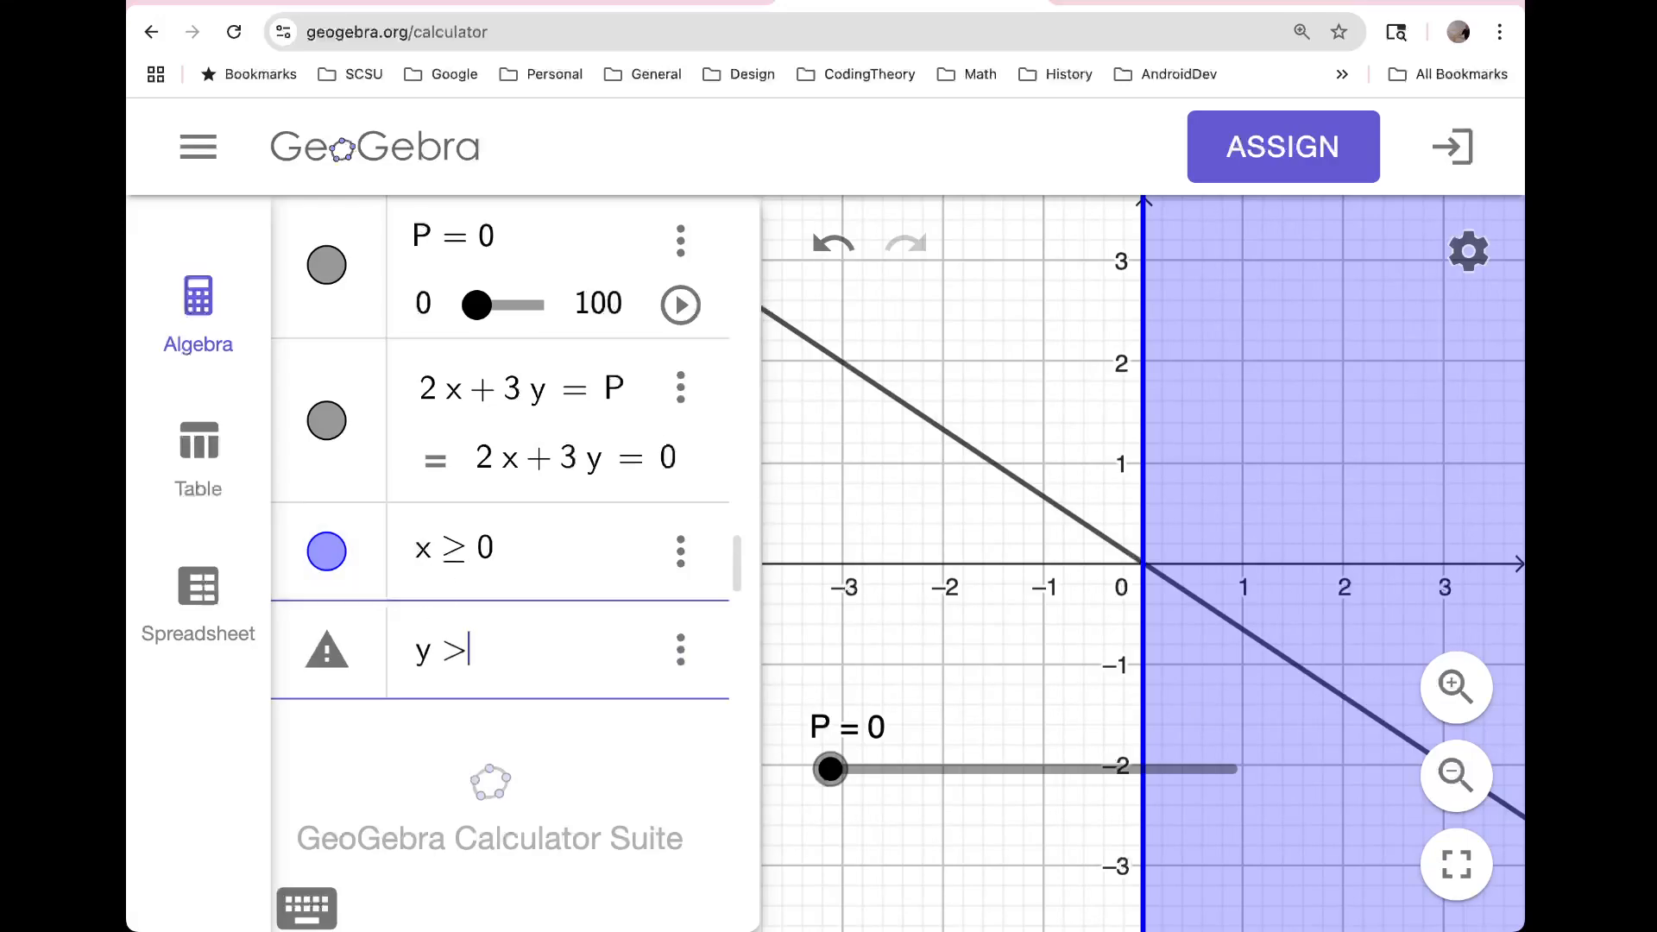
{"action": "type", "text": "=0"}
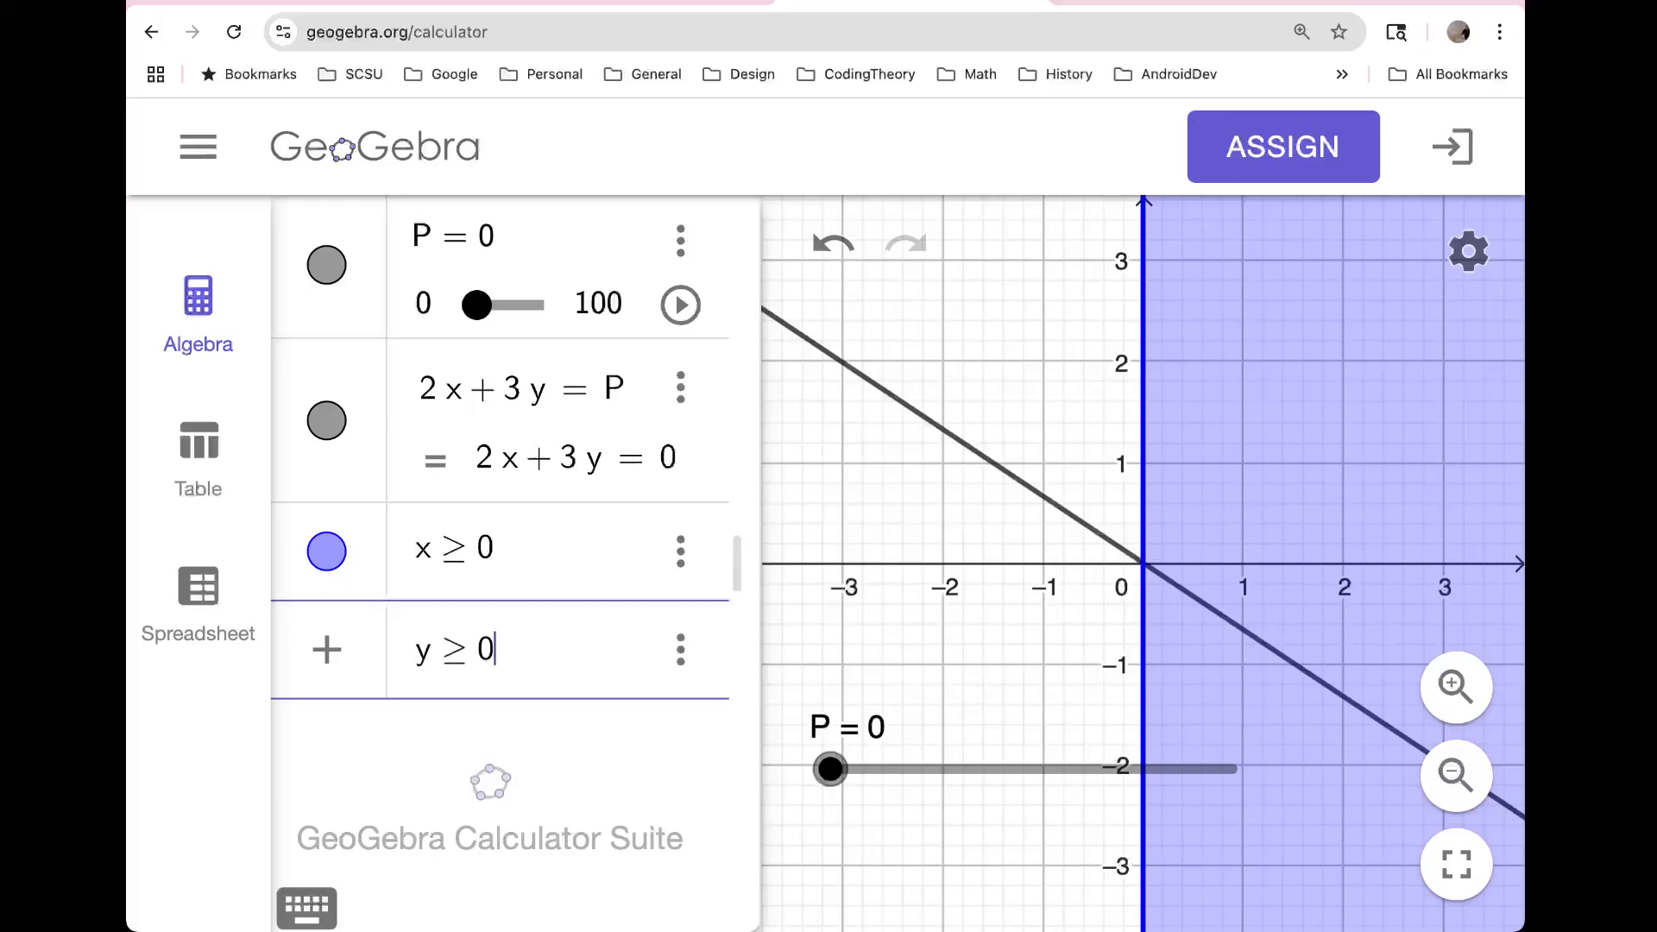
{"action": "key", "text": "Return"}
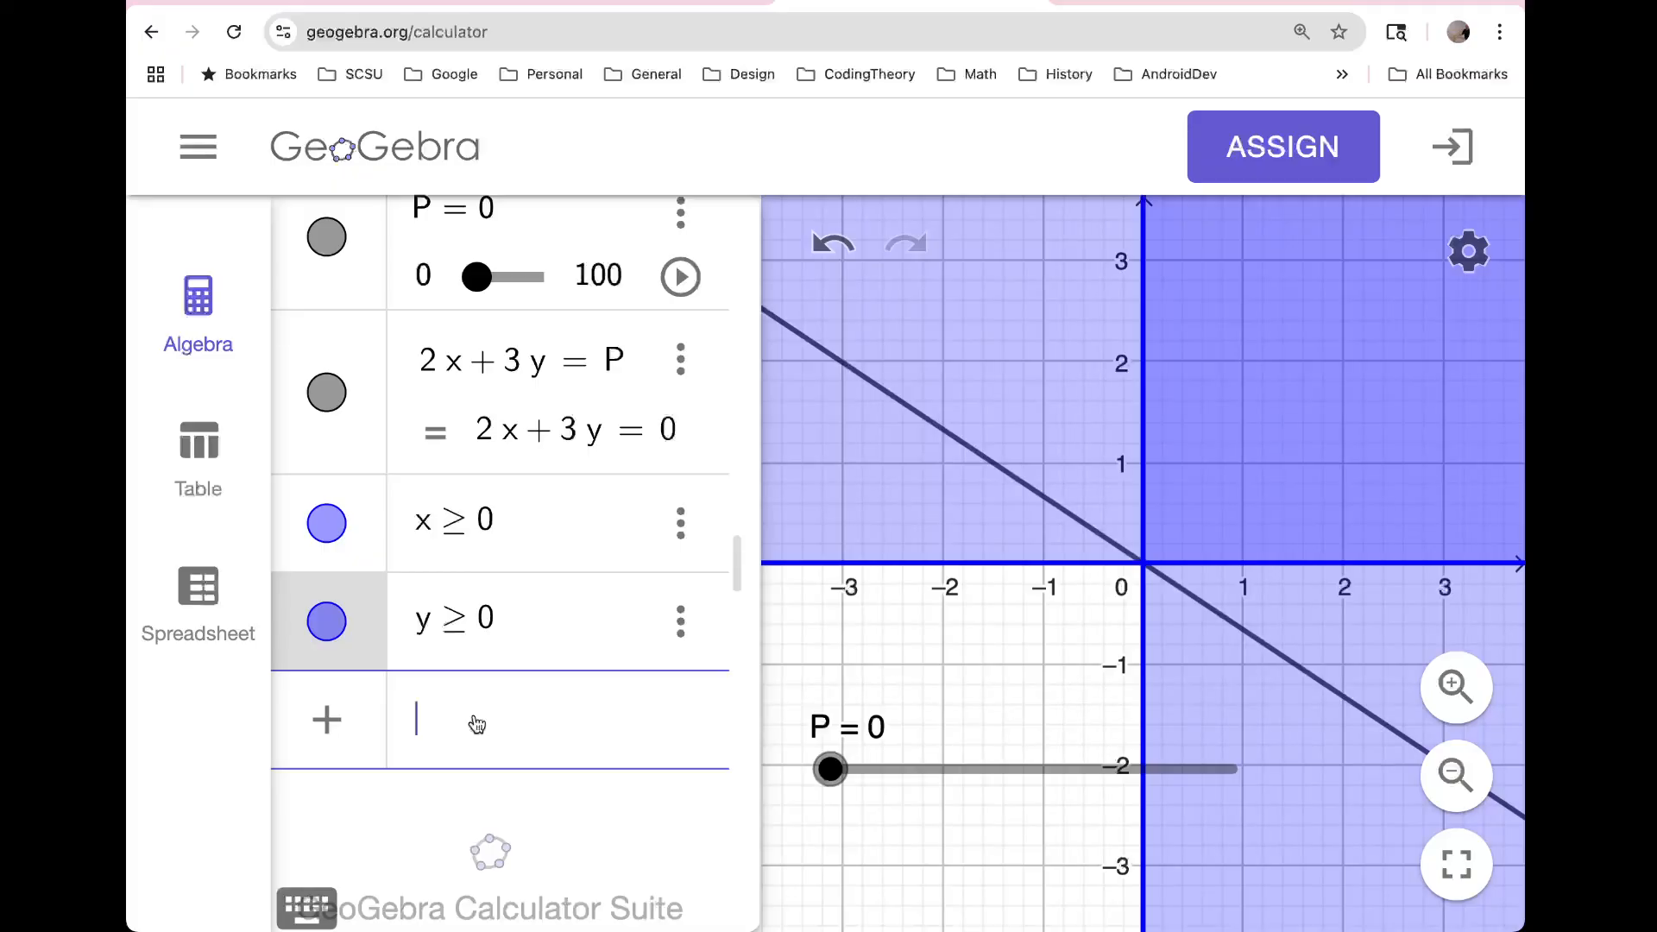
Step: Add the constraint x + y ≤ 20 and show its boundary line on the graph
{"action": "type", "text": "x"}
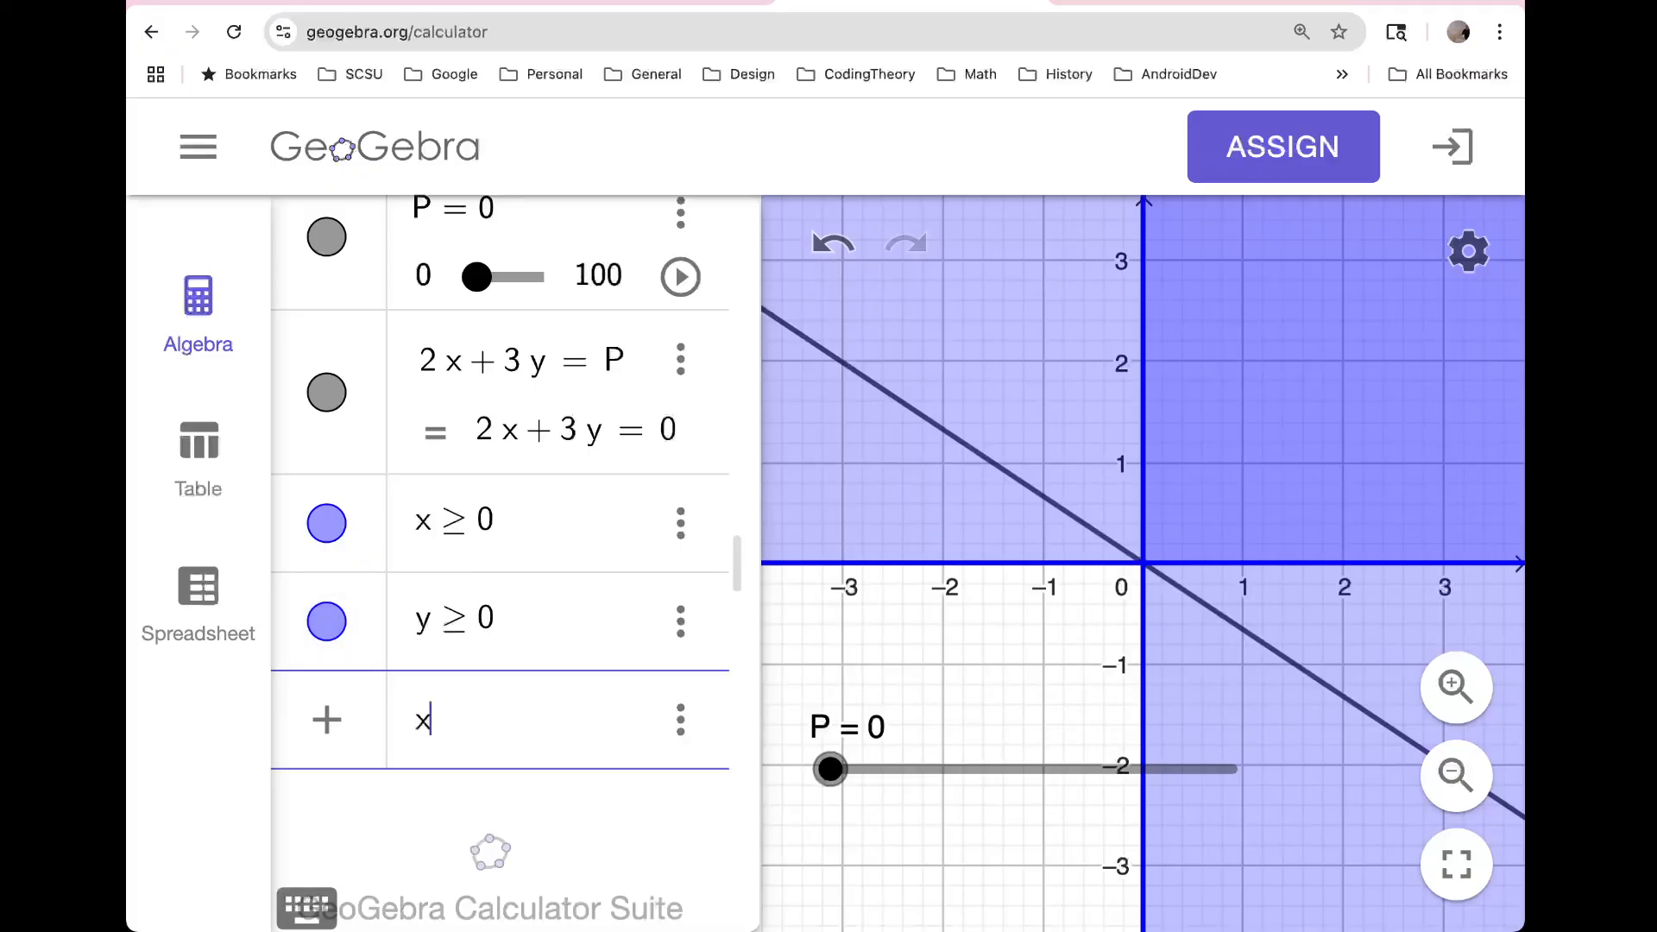
{"action": "type", "text": "+y<"}
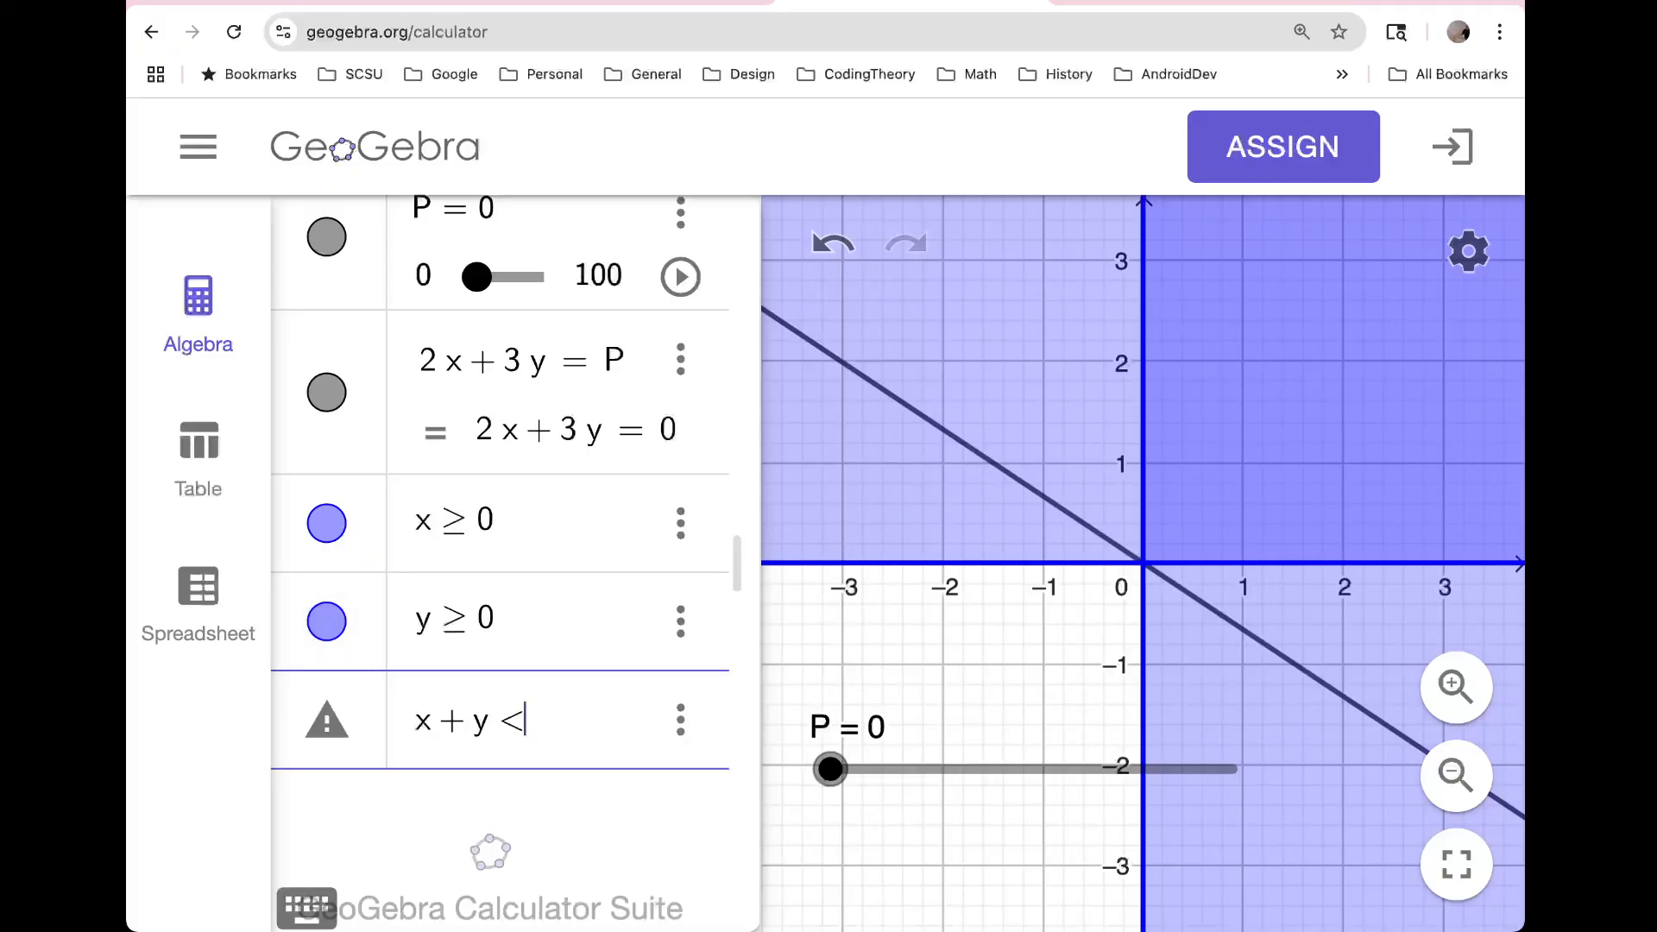
{"action": "type", "text": "=20"}
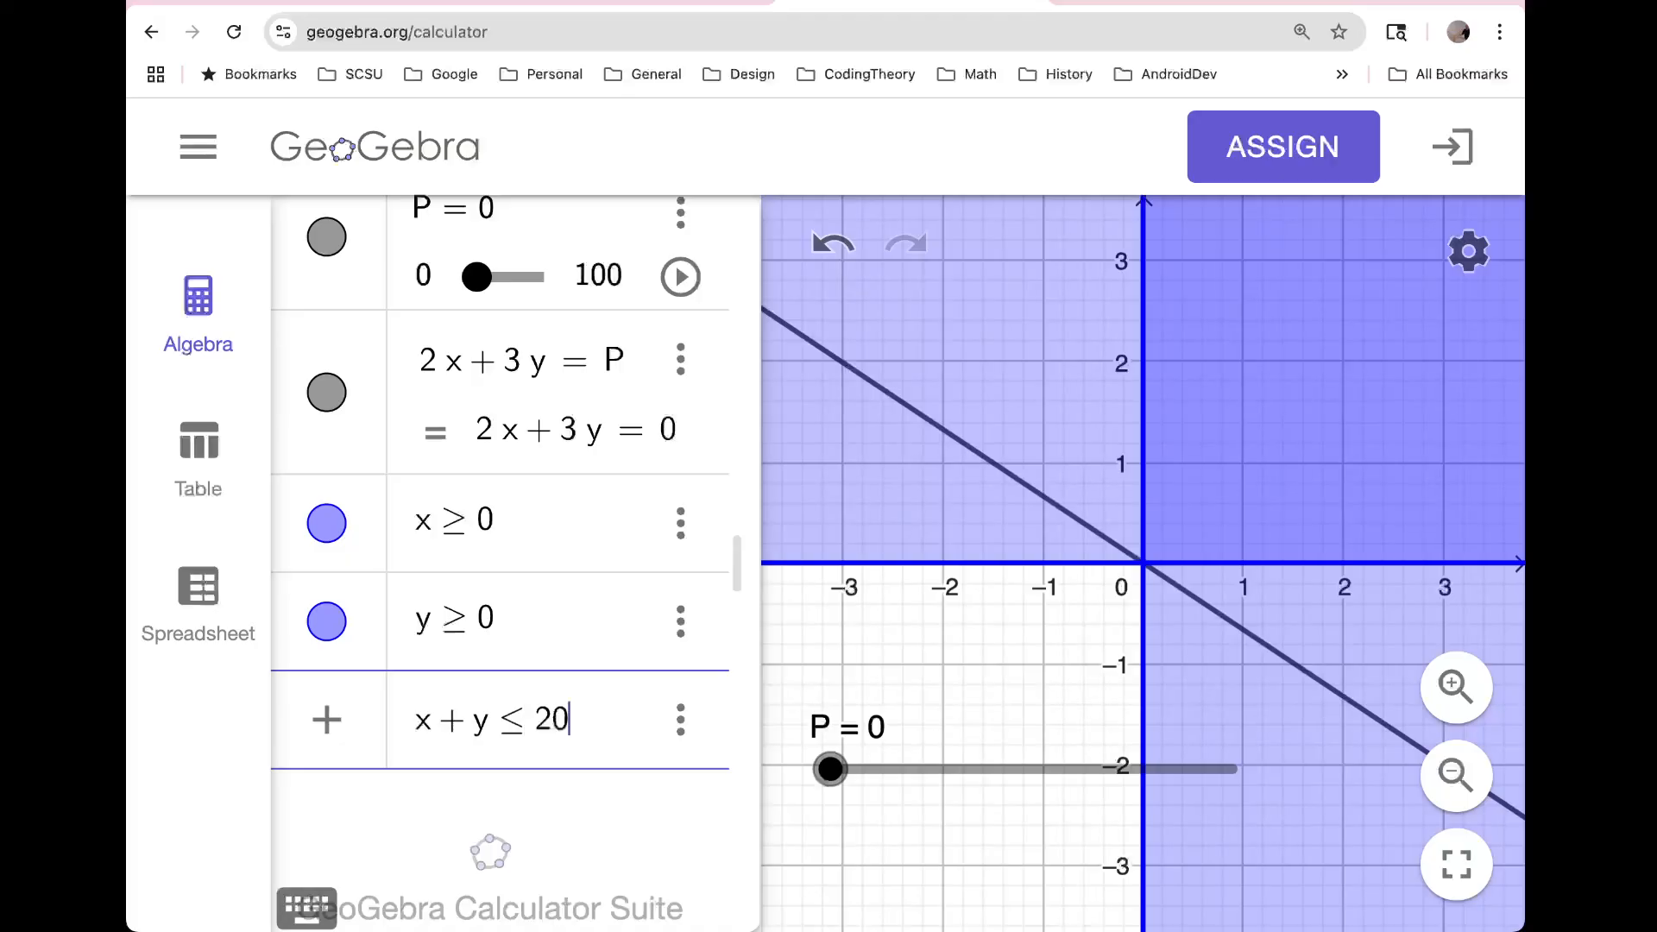
{"action": "key", "text": "Return"}
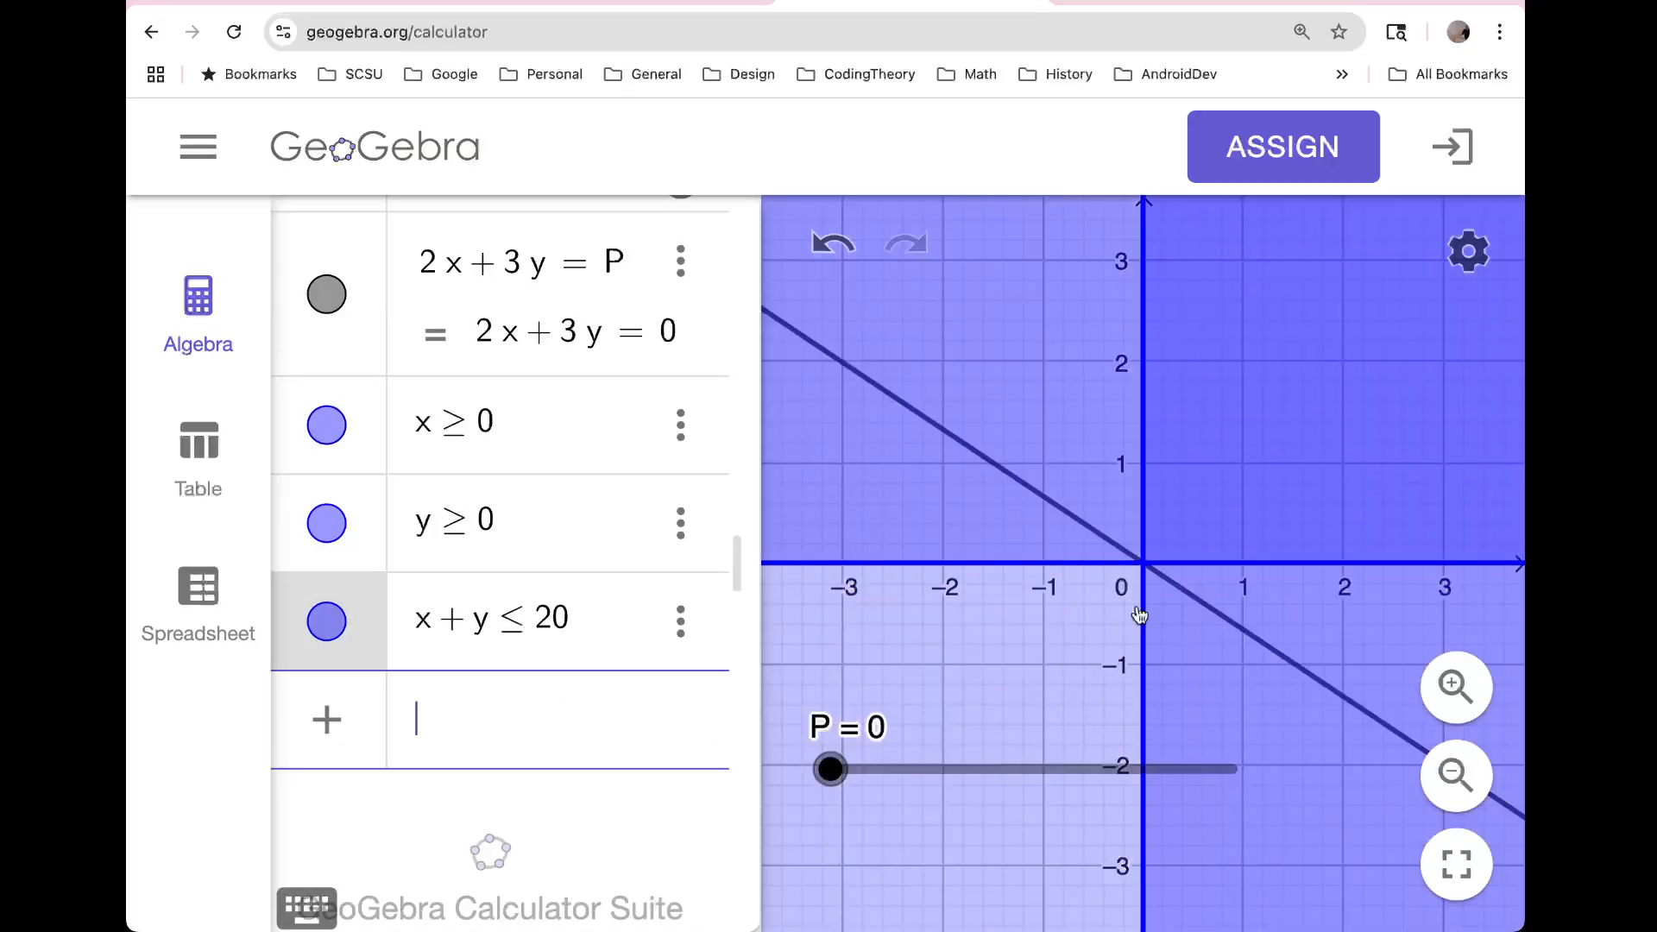
{"action": "left_click", "coordinate": [1177, 590]}
{"action": "scroll", "coordinate": [1181, 591], "scroll_direction": "down", "scroll_amount": 5}
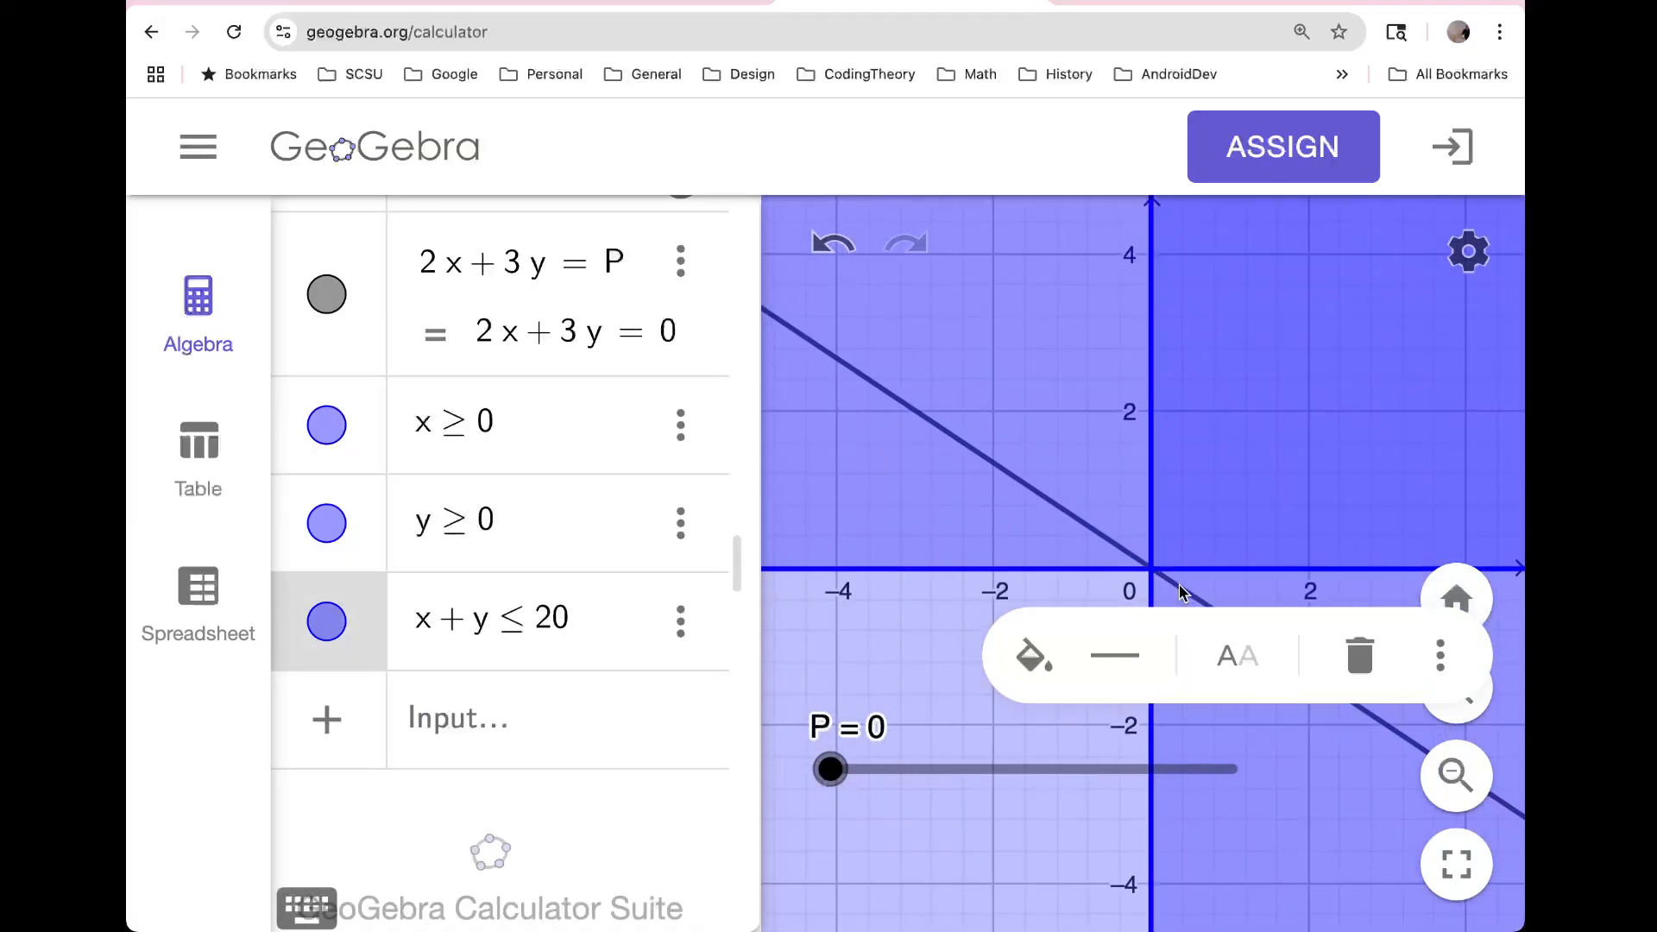
{"action": "scroll", "coordinate": [1181, 590], "scroll_direction": "down", "scroll_amount": 5}
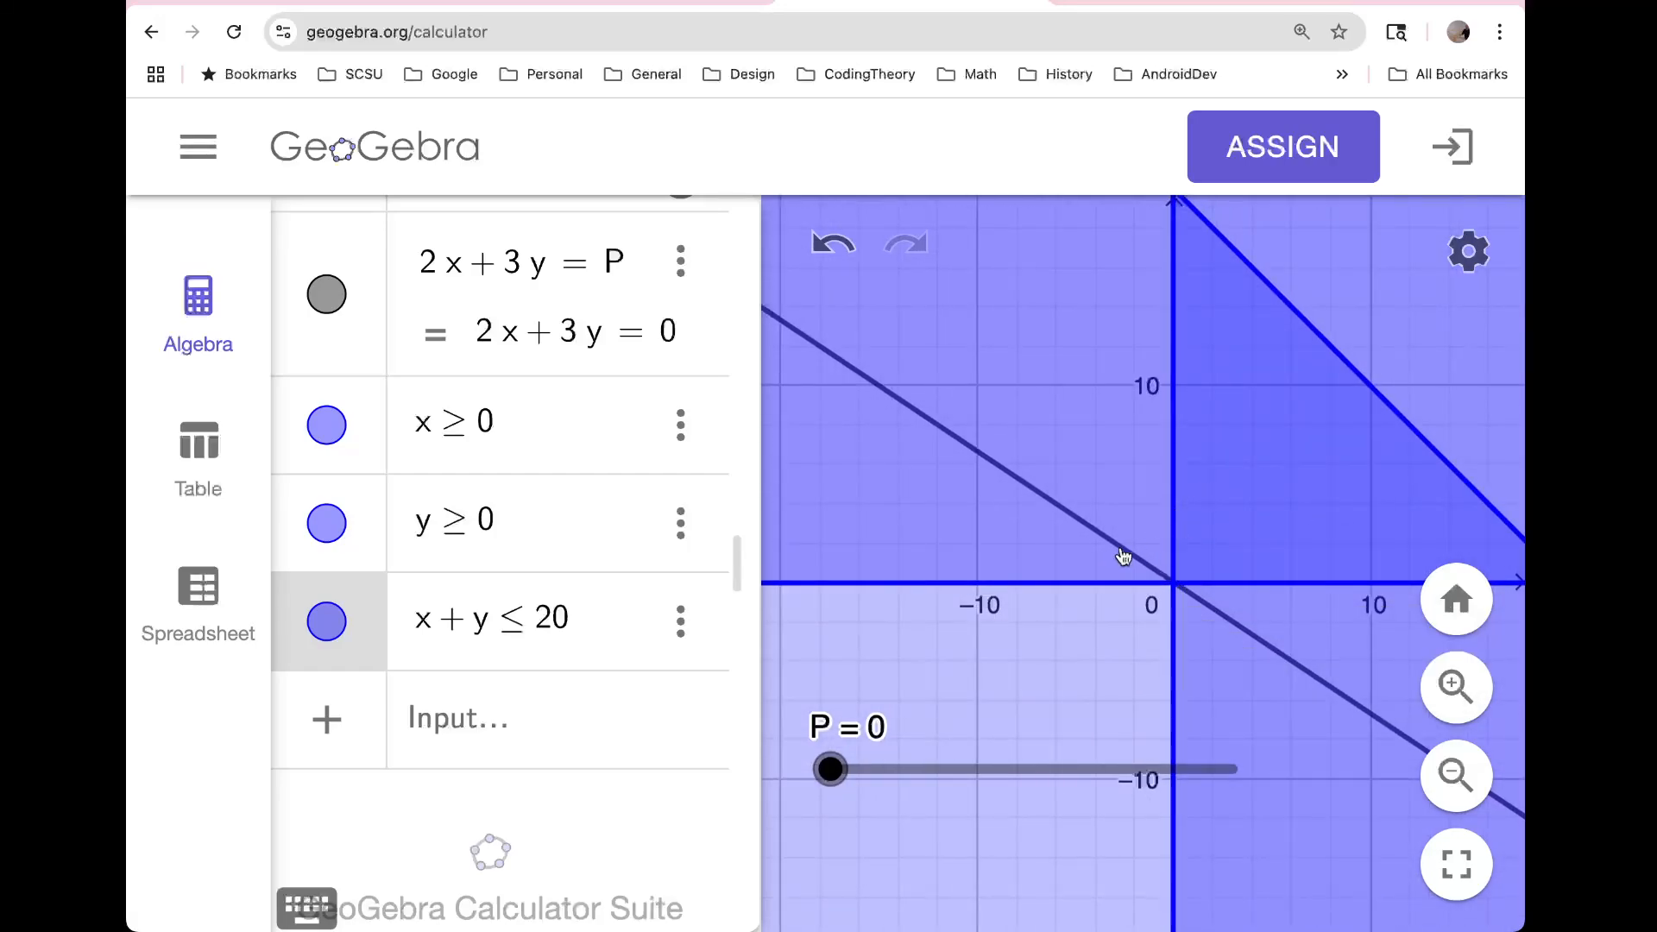
{"action": "left_click", "coordinate": [1316, 372]}
{"action": "left_click", "coordinate": [1308, 312]}
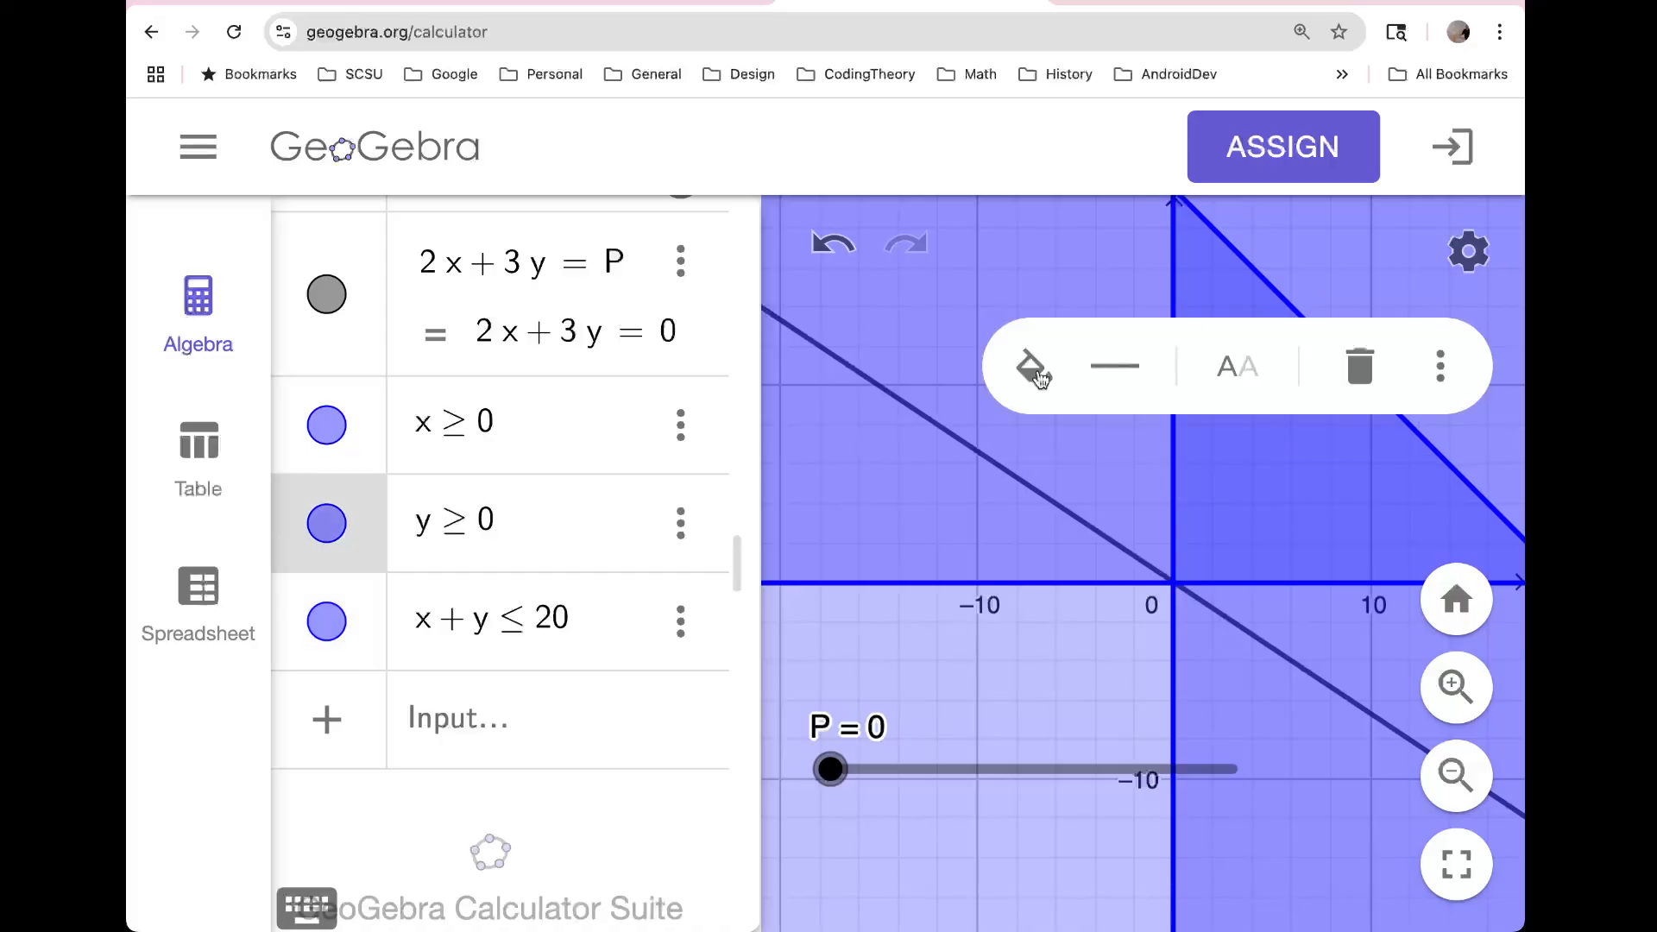
{"action": "left_click", "coordinate": [950, 595]}
{"action": "left_click", "coordinate": [947, 643]}
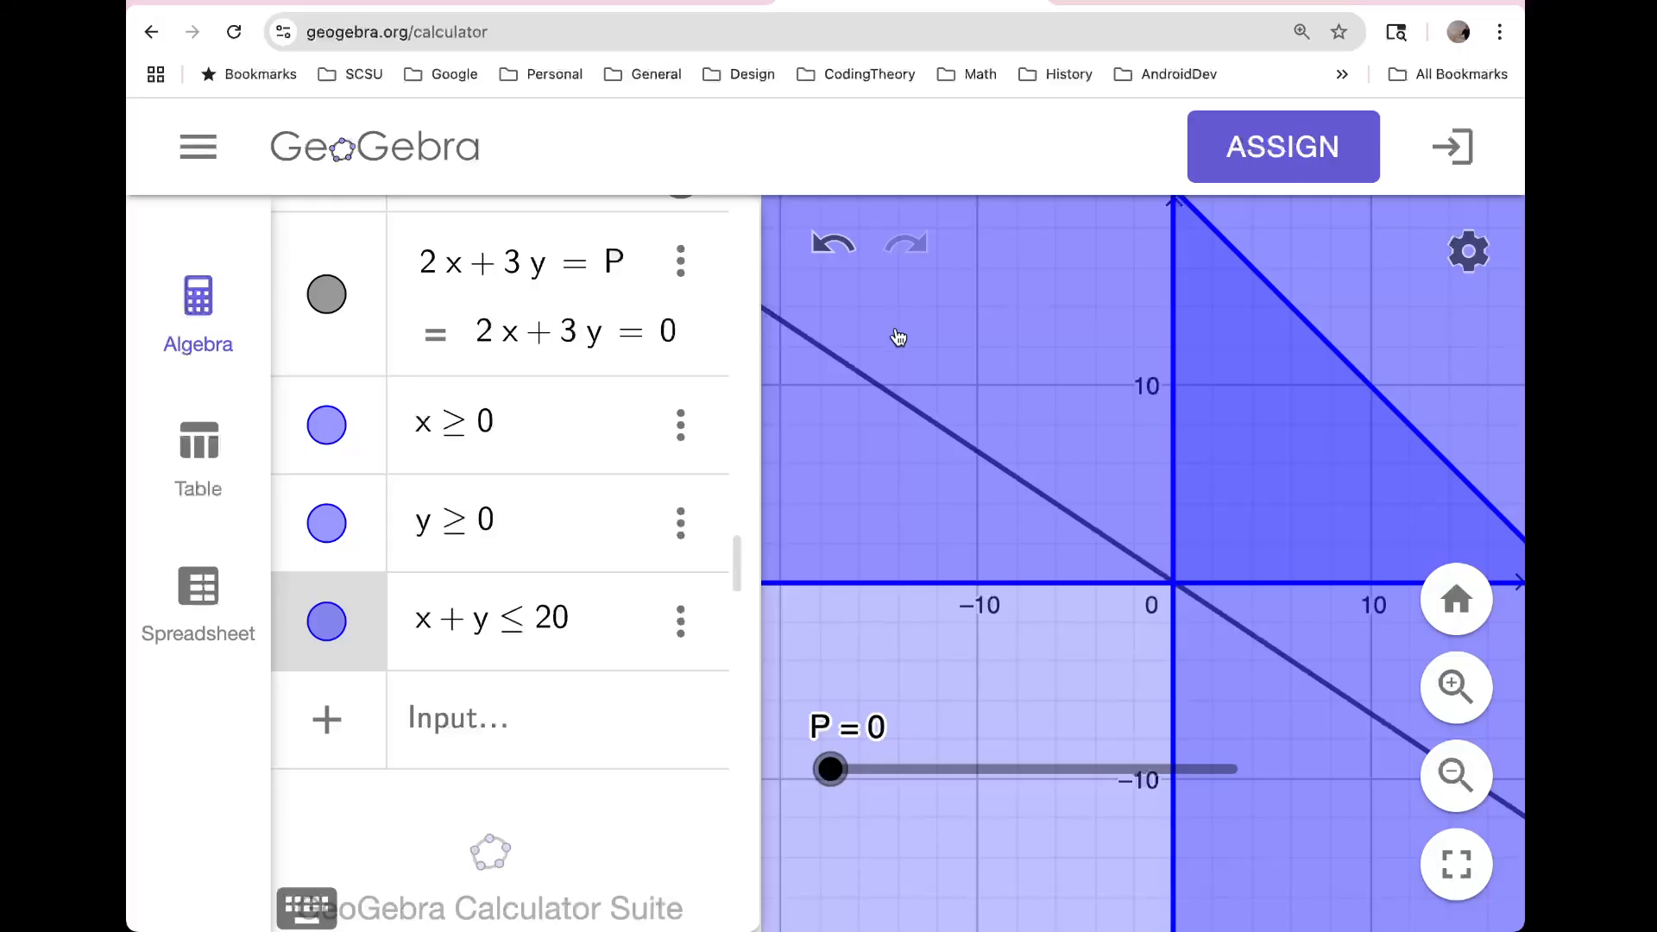
{"action": "scroll", "coordinate": [1072, 485], "scroll_direction": "down", "scroll_amount": 2}
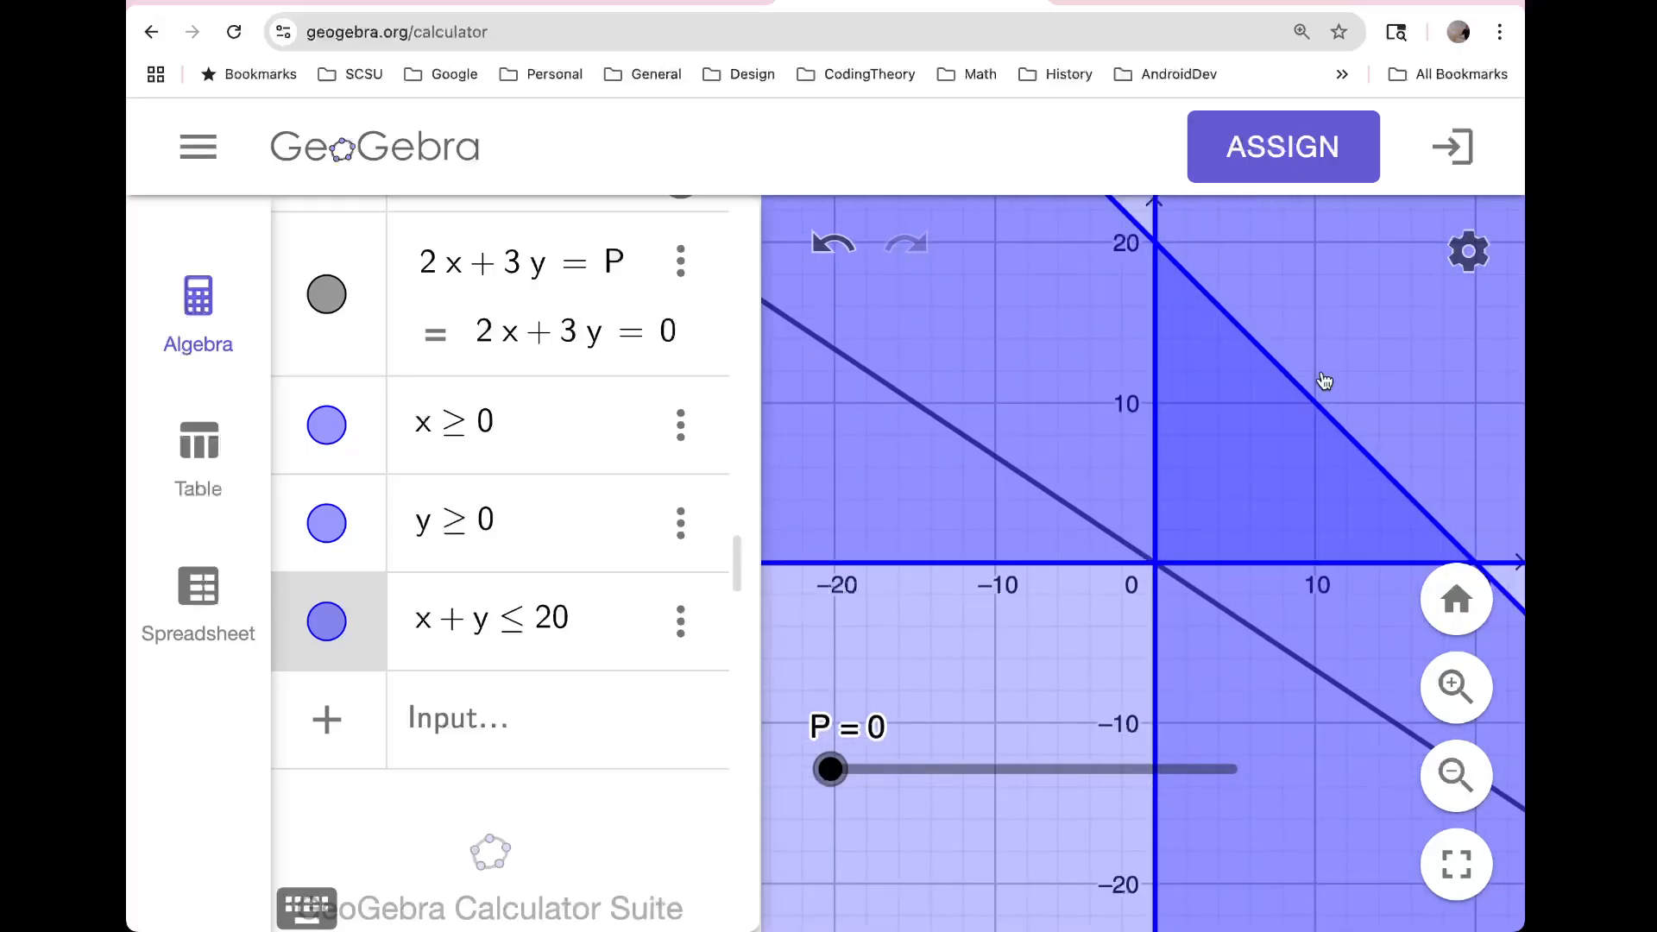
{"action": "left_click", "coordinate": [1355, 331]}
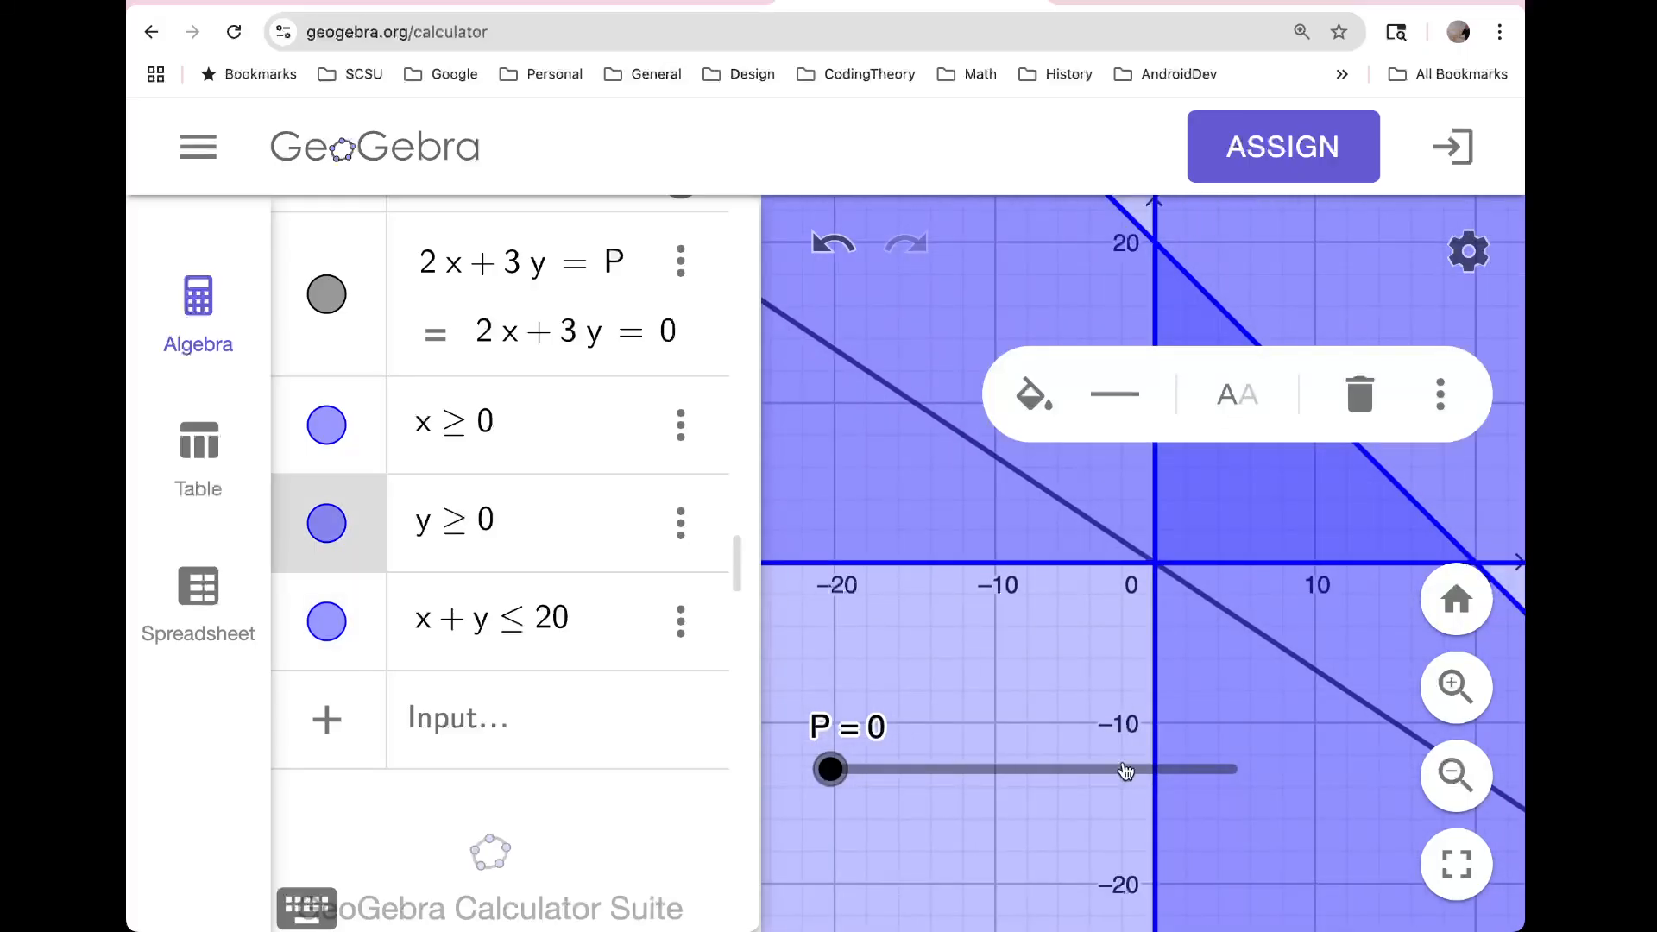
{"action": "left_click", "coordinate": [1311, 545]}
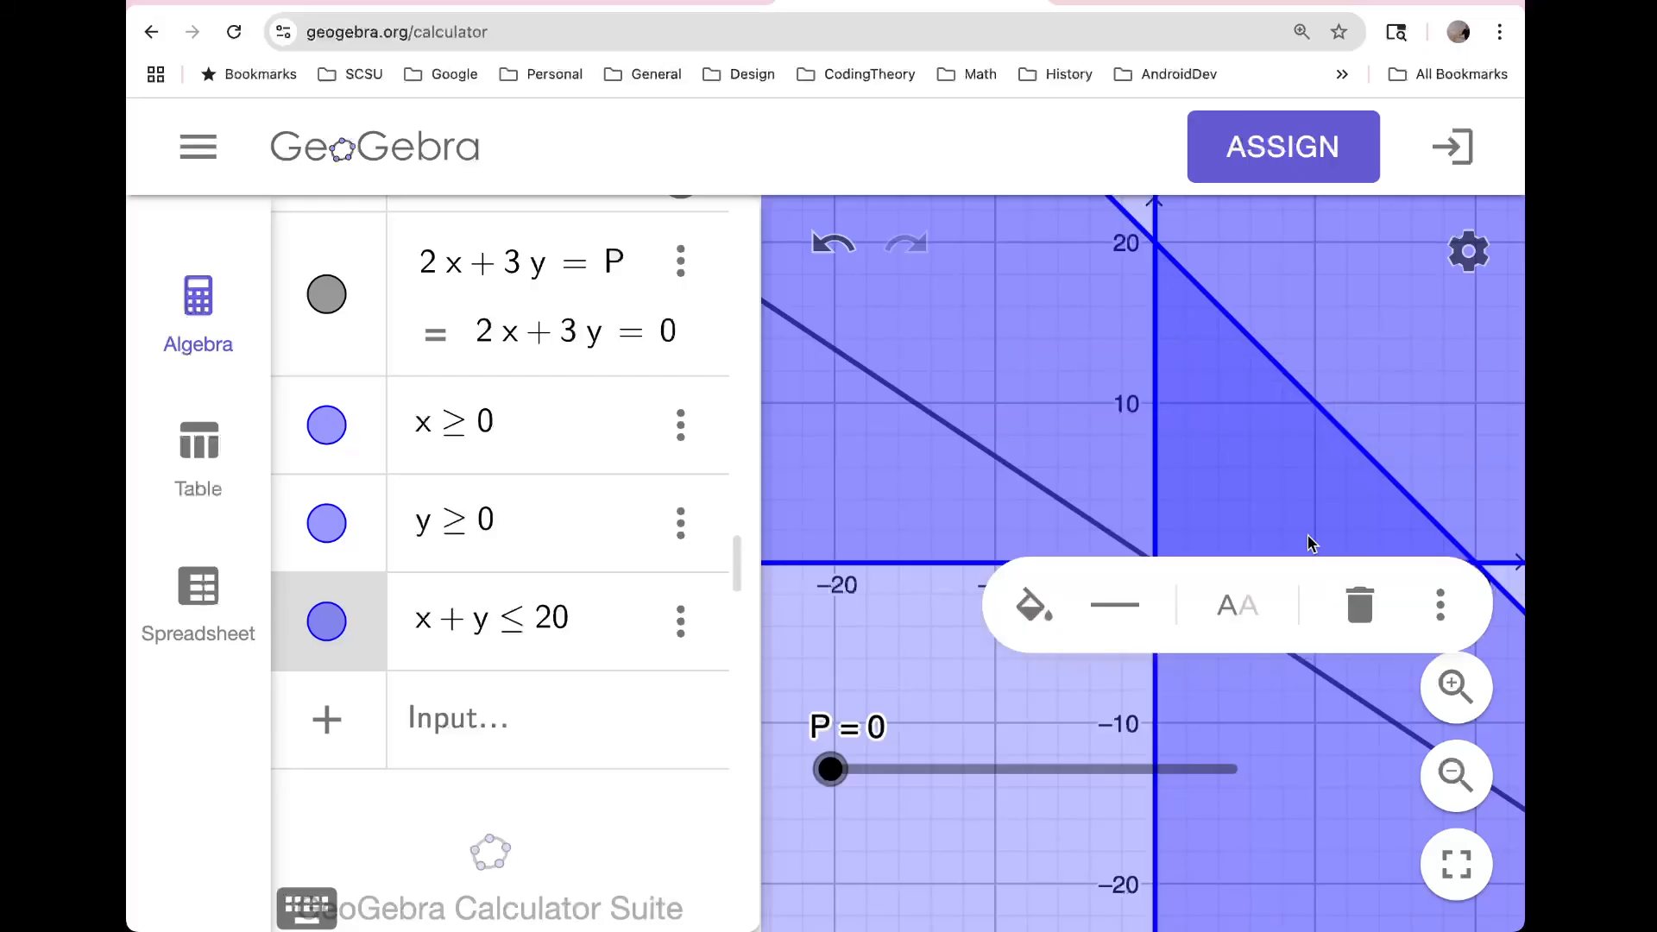
{"action": "left_click", "coordinate": [1395, 388]}
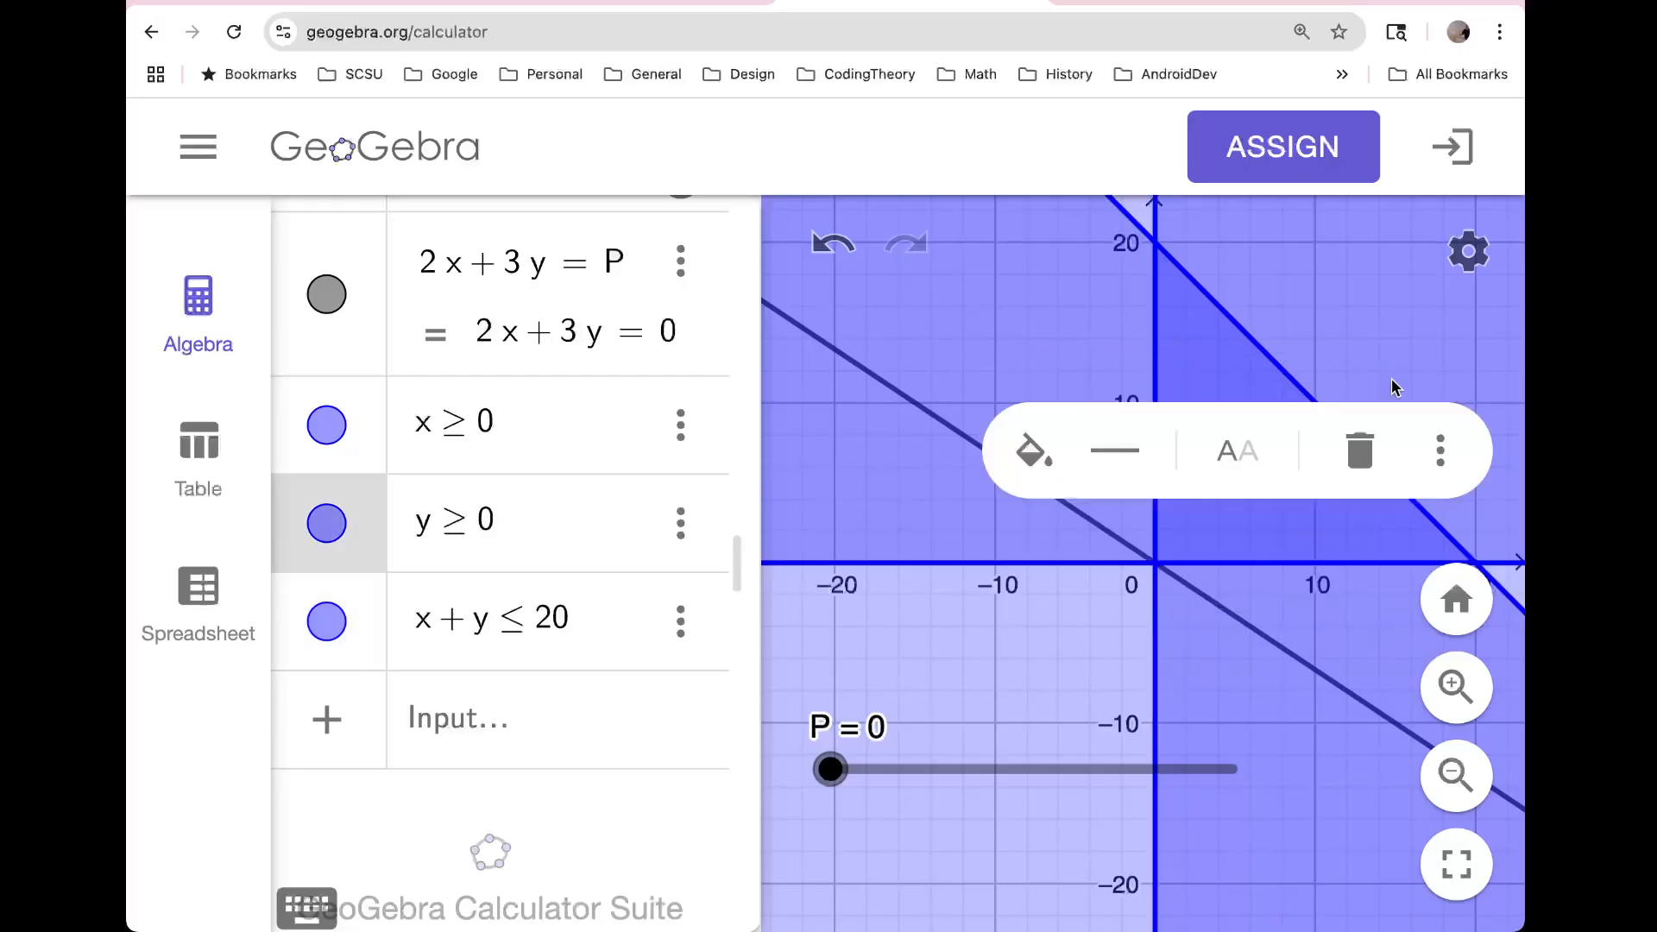
{"action": "left_click", "coordinate": [1324, 299]}
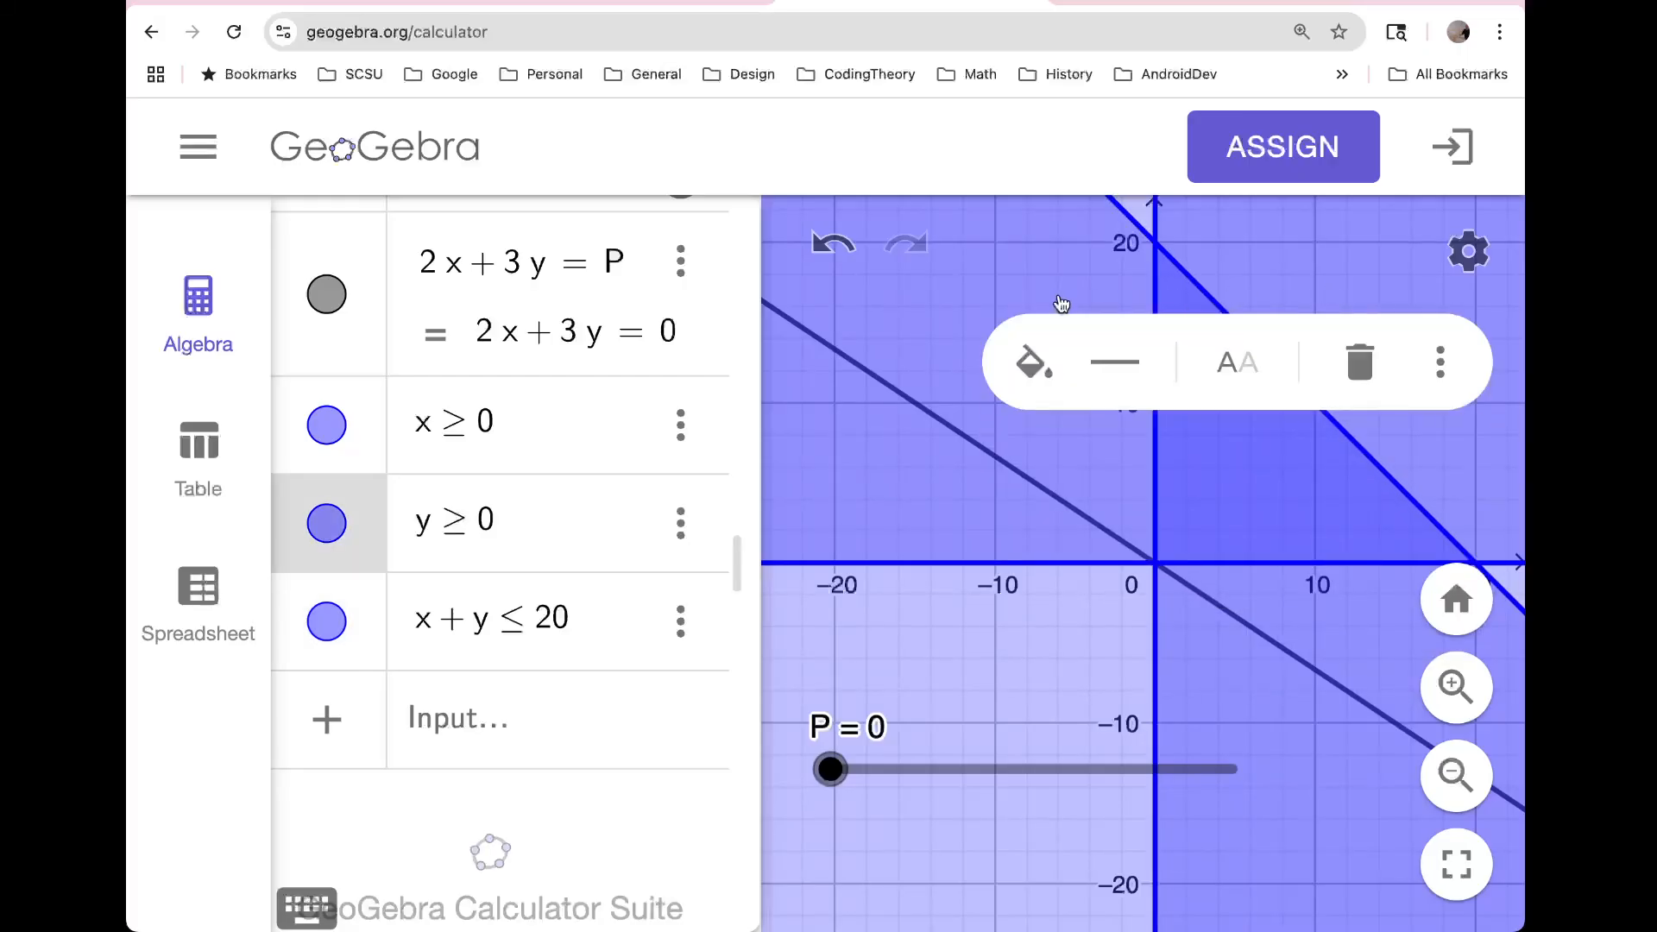
{"action": "left_click", "coordinate": [1453, 368]}
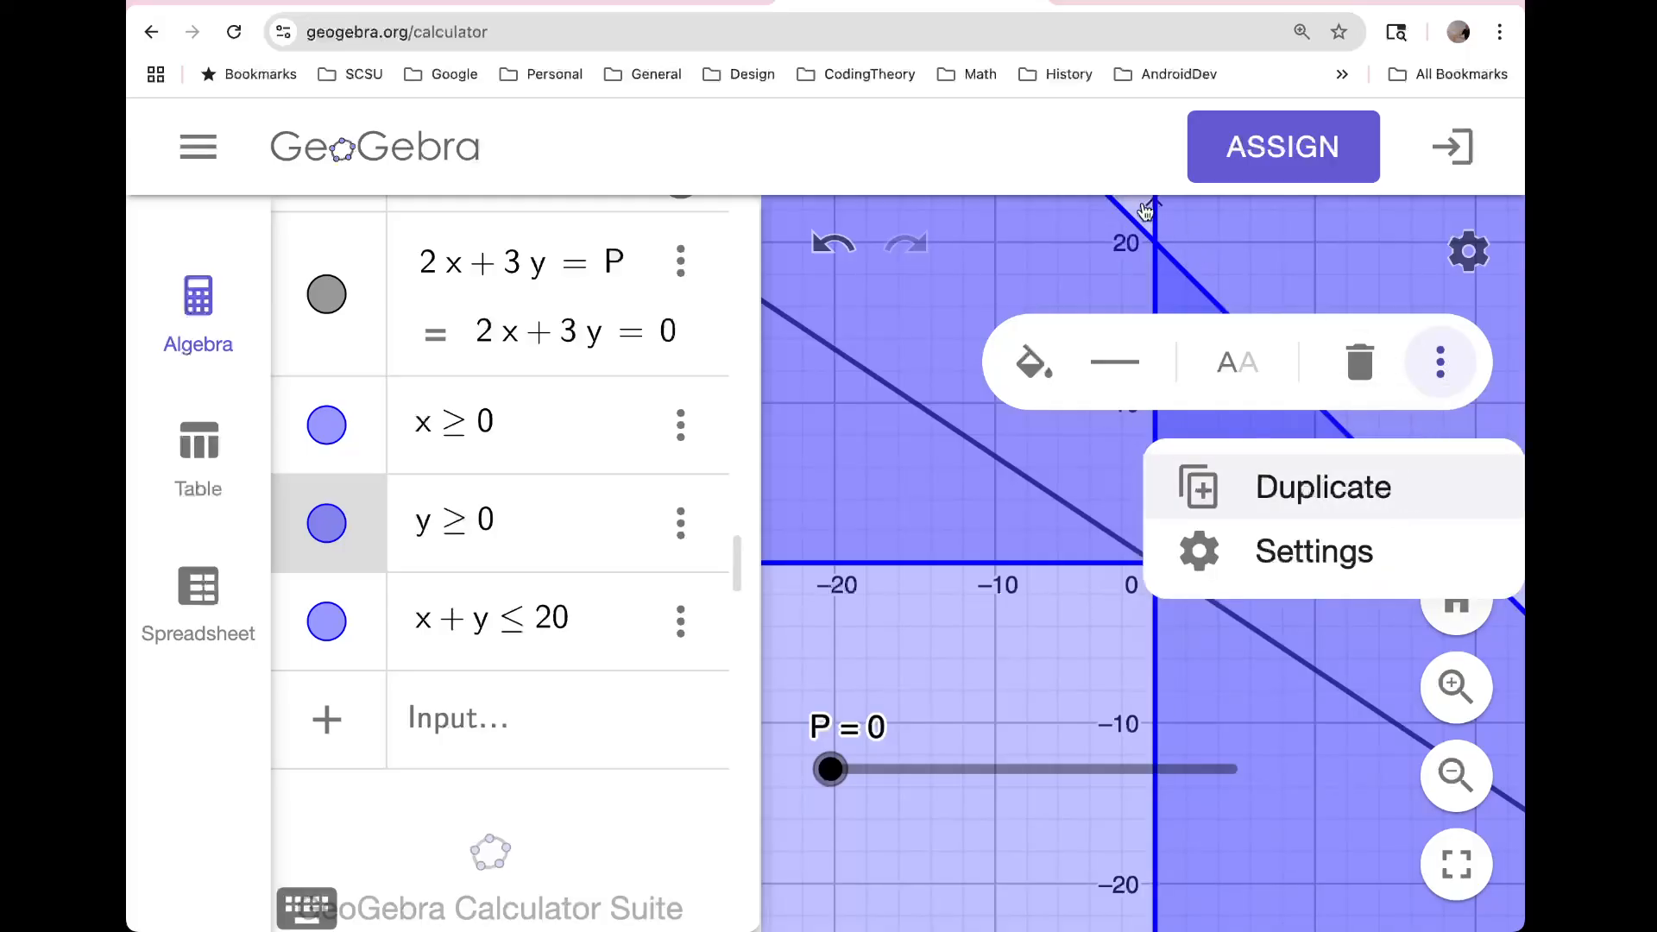
Step: Recolor the x + y ≤ 20 region medium blue so it stands apart from the other two inequalities
{"action": "left_click", "coordinate": [1031, 274]}
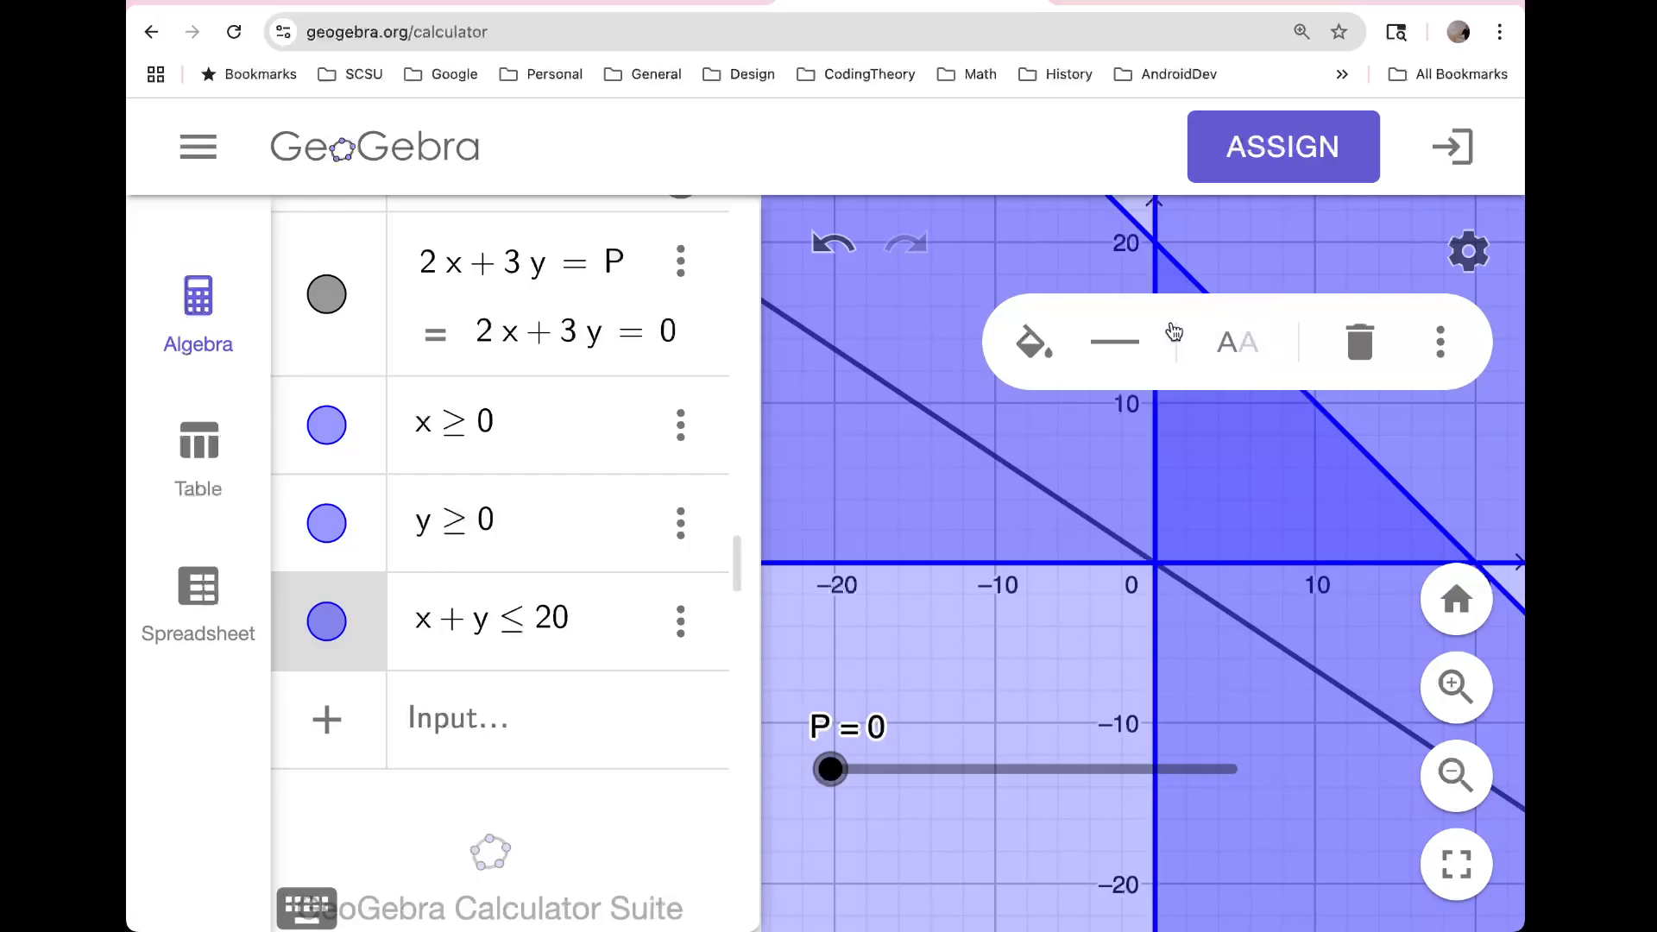
{"action": "left_click", "coordinate": [1033, 343]}
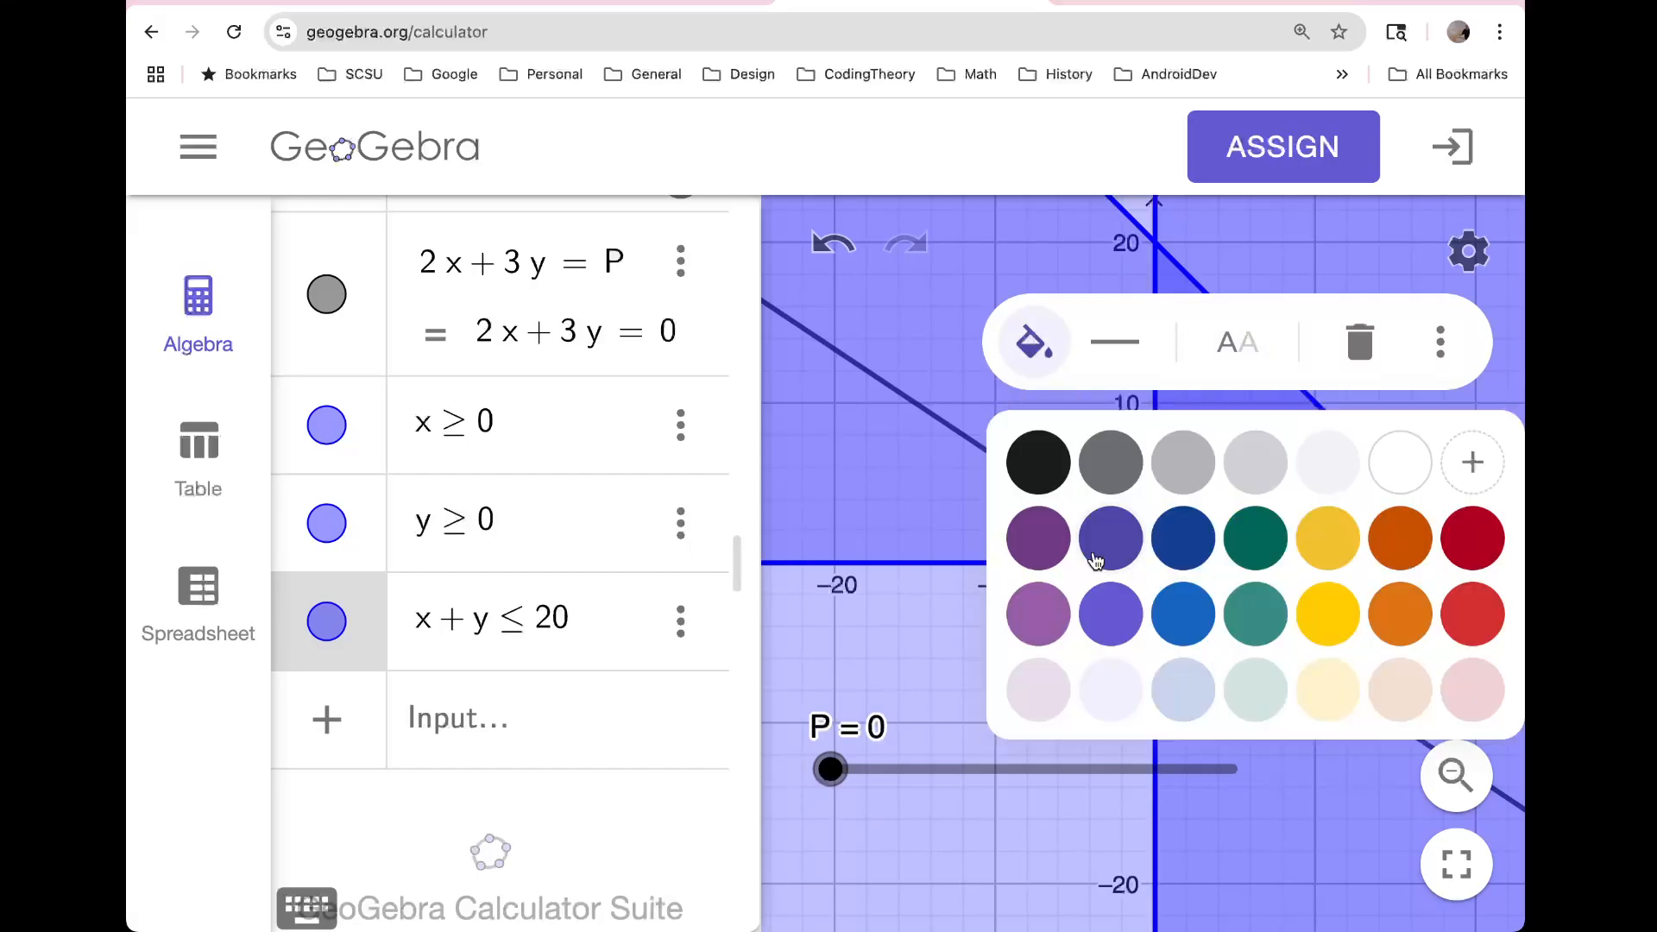
{"action": "left_click", "coordinate": [1199, 613]}
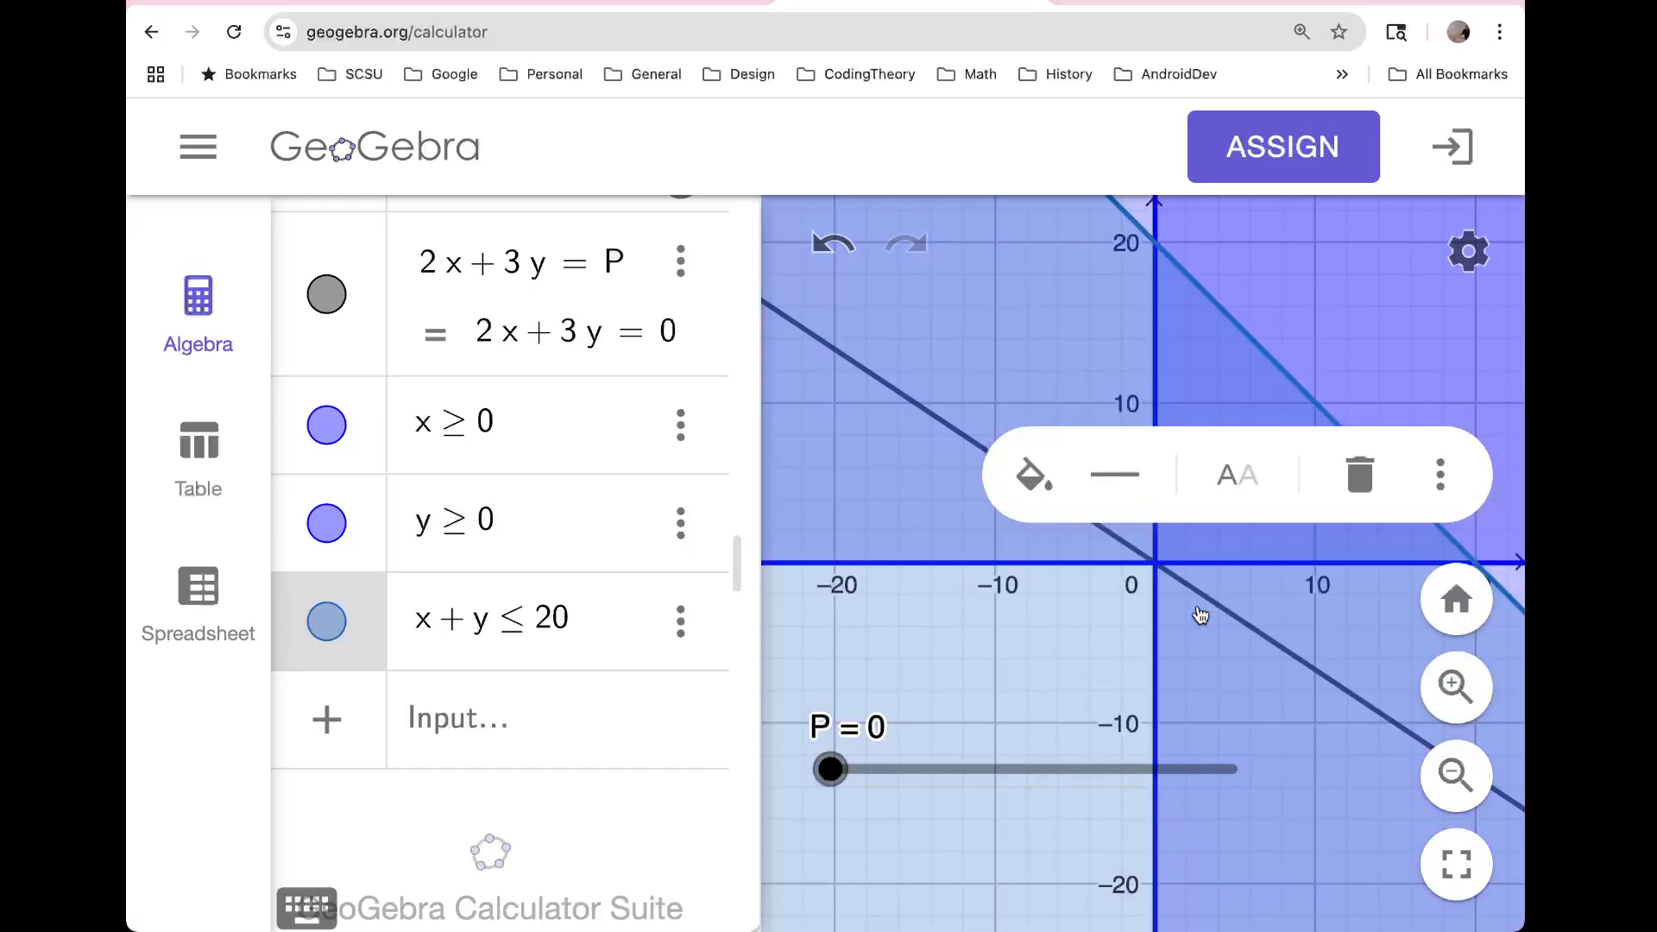
{"action": "left_click", "coordinate": [1033, 474]}
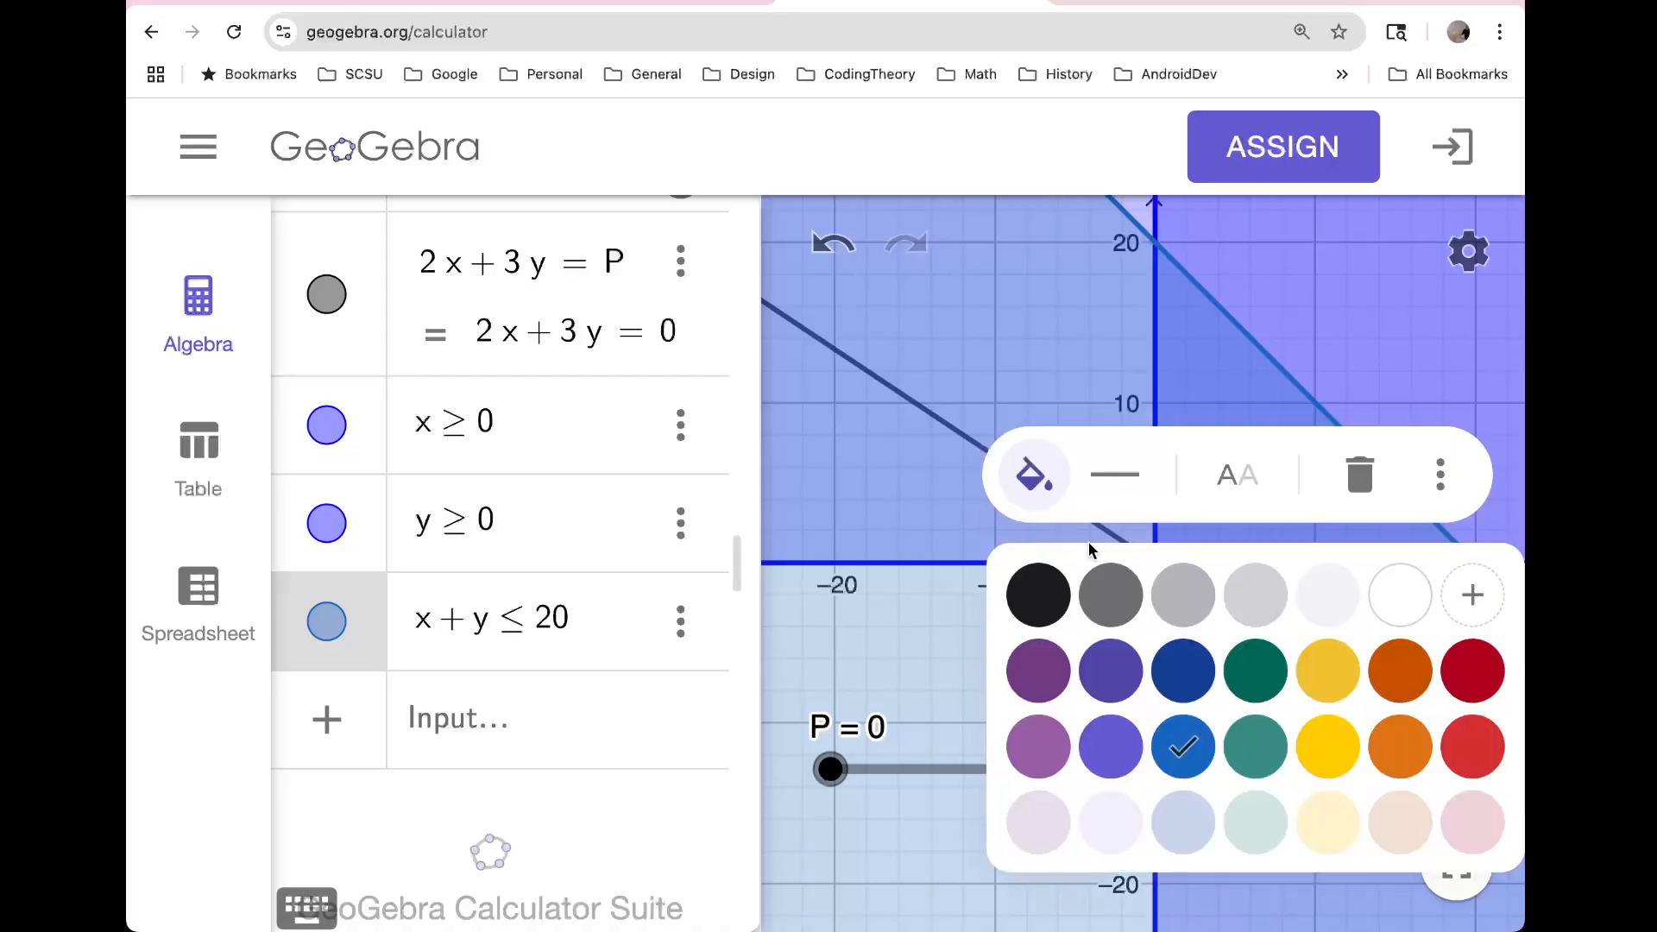
{"action": "left_click", "coordinate": [1201, 757]}
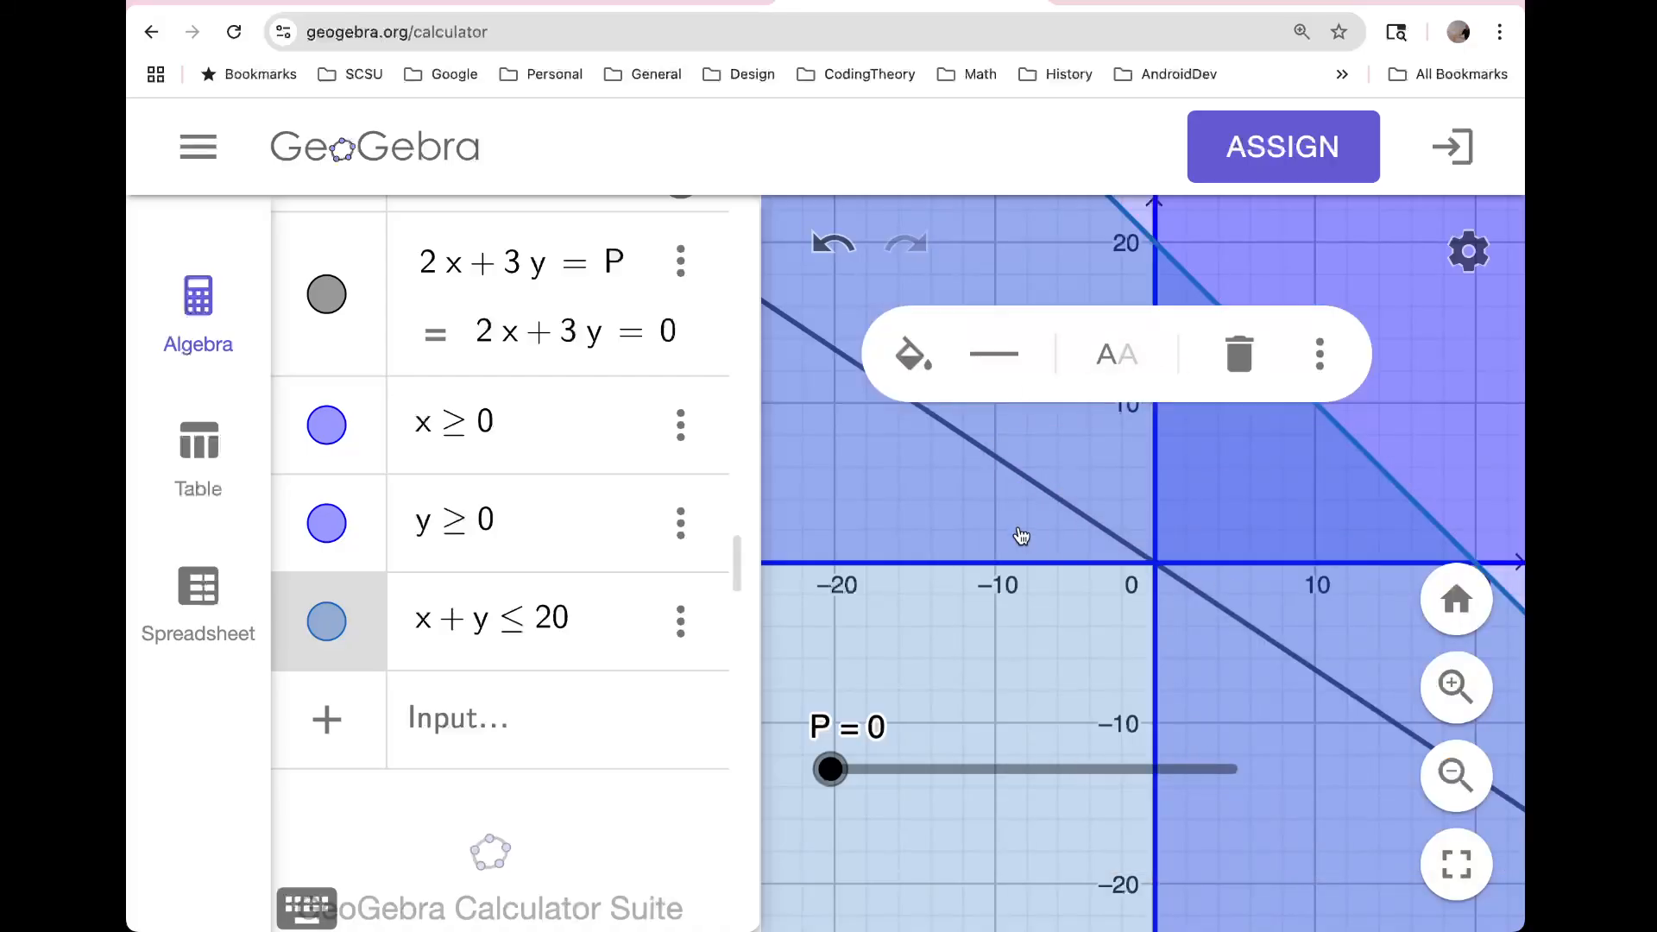
Step: Examine the overlap of x ≥ 0, y ≥ 0 and x + y ≤ 20 in the first quadrant of the graph
{"action": "scroll", "coordinate": [1021, 536], "scroll_direction": "down", "scroll_amount": 5}
{"action": "scroll", "coordinate": [1021, 536], "scroll_direction": "down", "scroll_amount": 6}
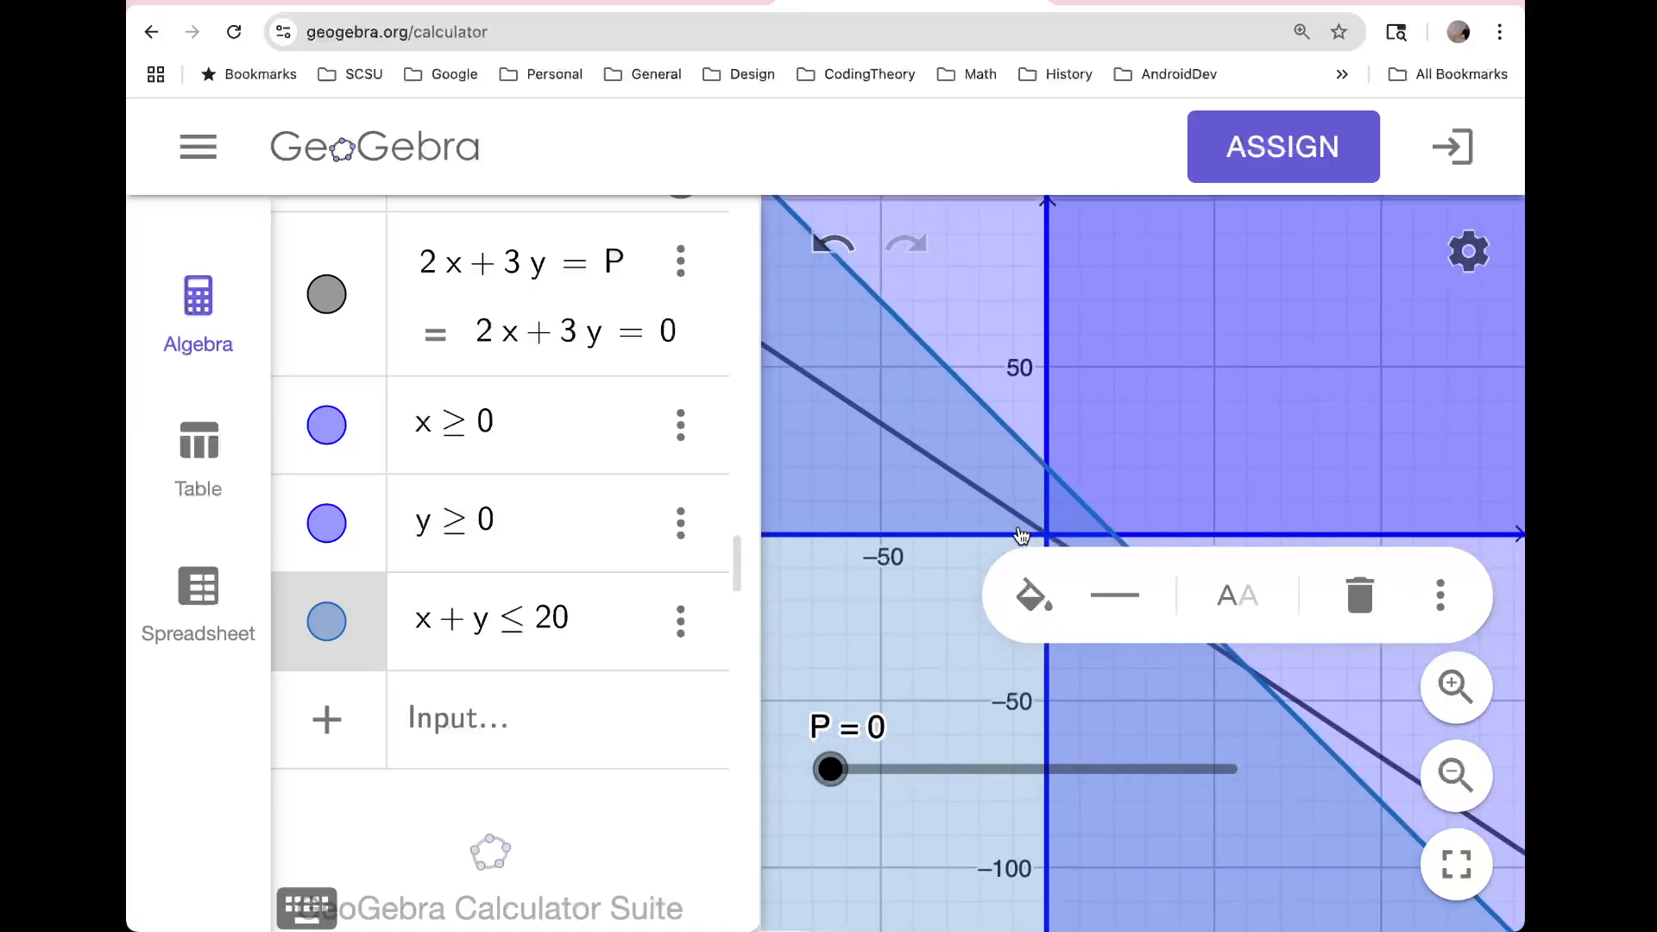
{"action": "scroll", "coordinate": [1199, 440], "scroll_direction": "up", "scroll_amount": 3}
{"action": "scroll", "coordinate": [1198, 440], "scroll_direction": "up", "scroll_amount": 2}
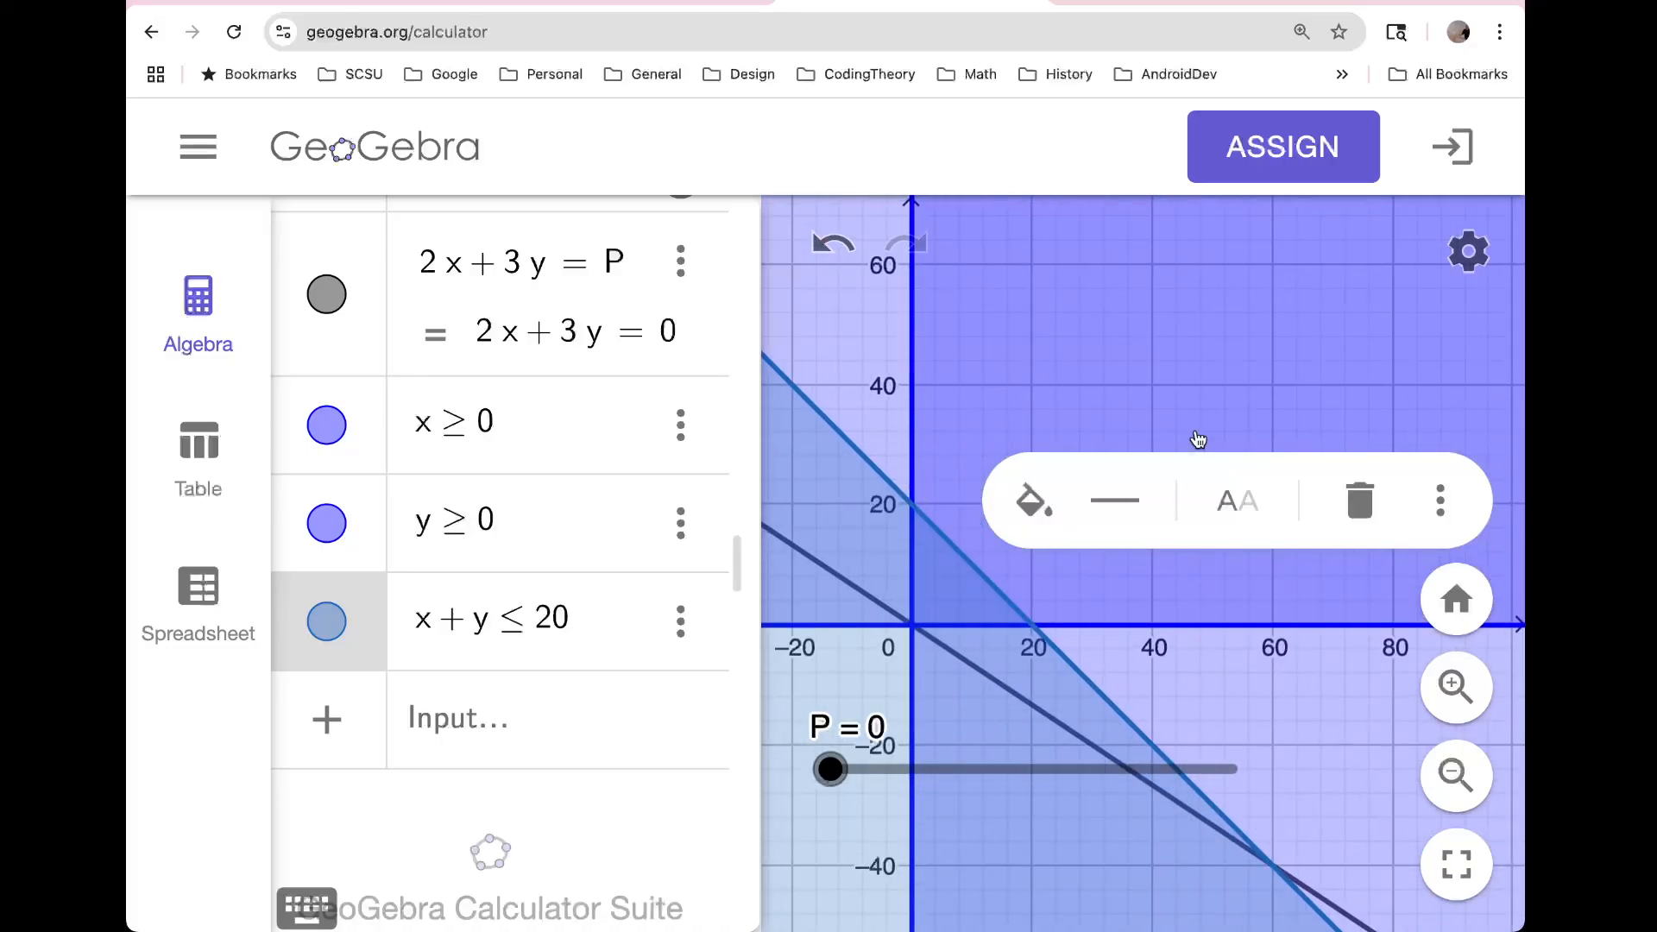
{"action": "scroll", "coordinate": [888, 594], "scroll_direction": "down", "scroll_amount": 2}
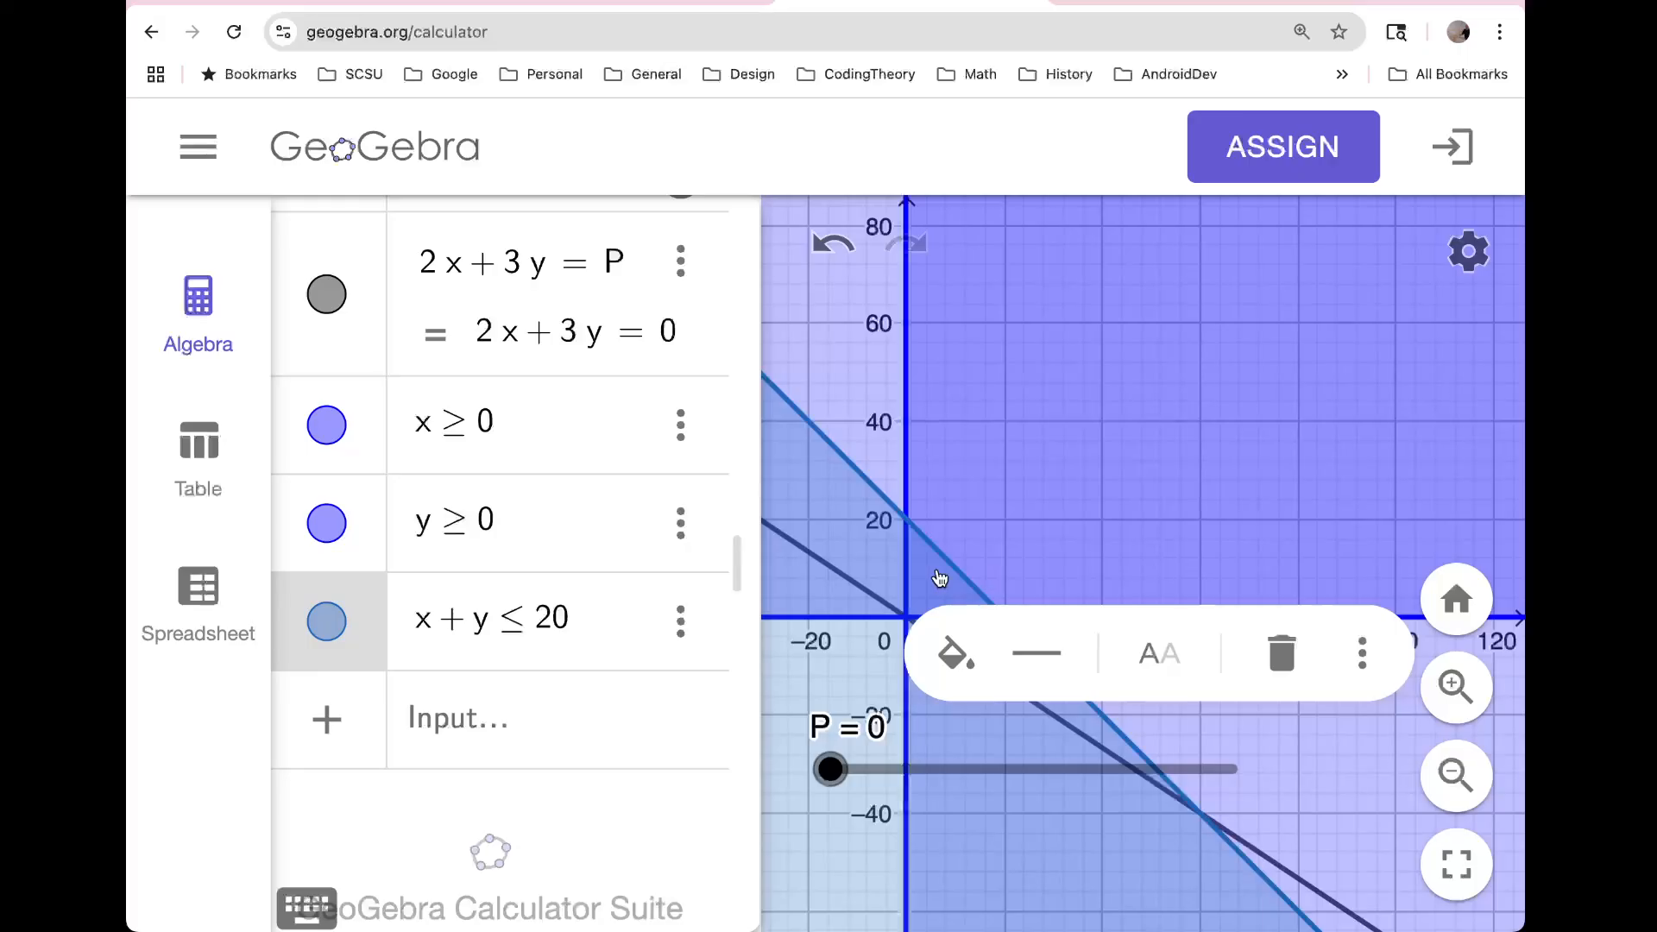
{"action": "scroll", "coordinate": [937, 578], "scroll_direction": "up", "scroll_amount": 2}
{"action": "scroll", "coordinate": [938, 580], "scroll_direction": "up", "scroll_amount": 4}
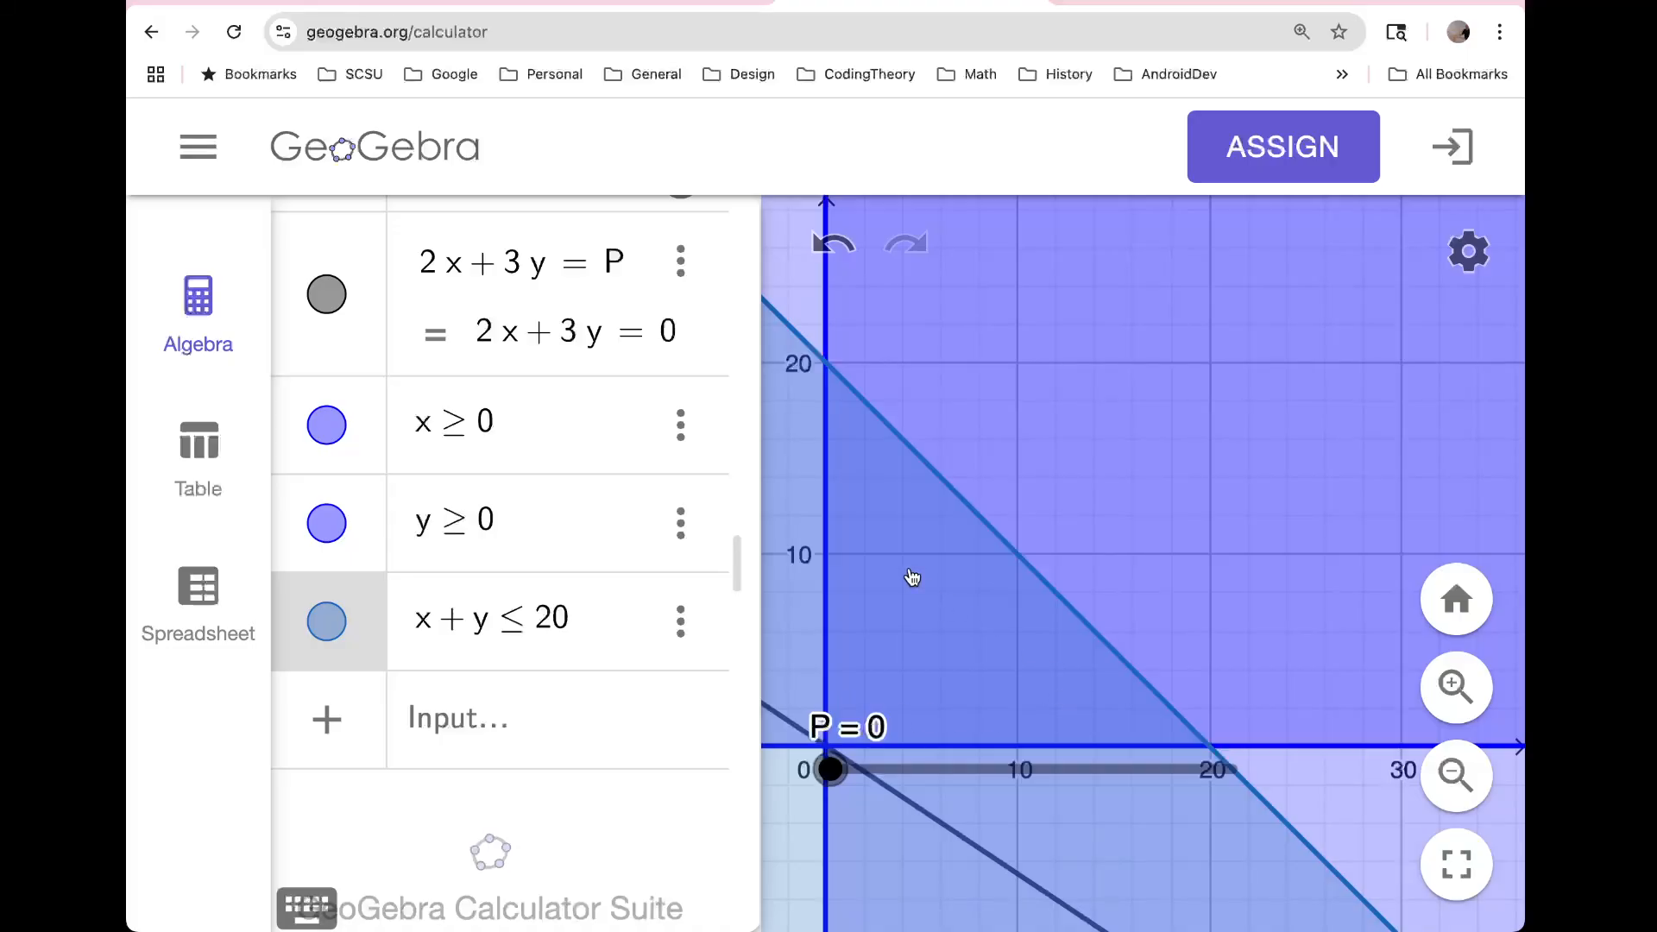
Step: Reverse the two non-negativity inequalities to x ≤ 0 and y ≤ 0 so they shade the excluded side
{"action": "left_click", "coordinate": [477, 423]}
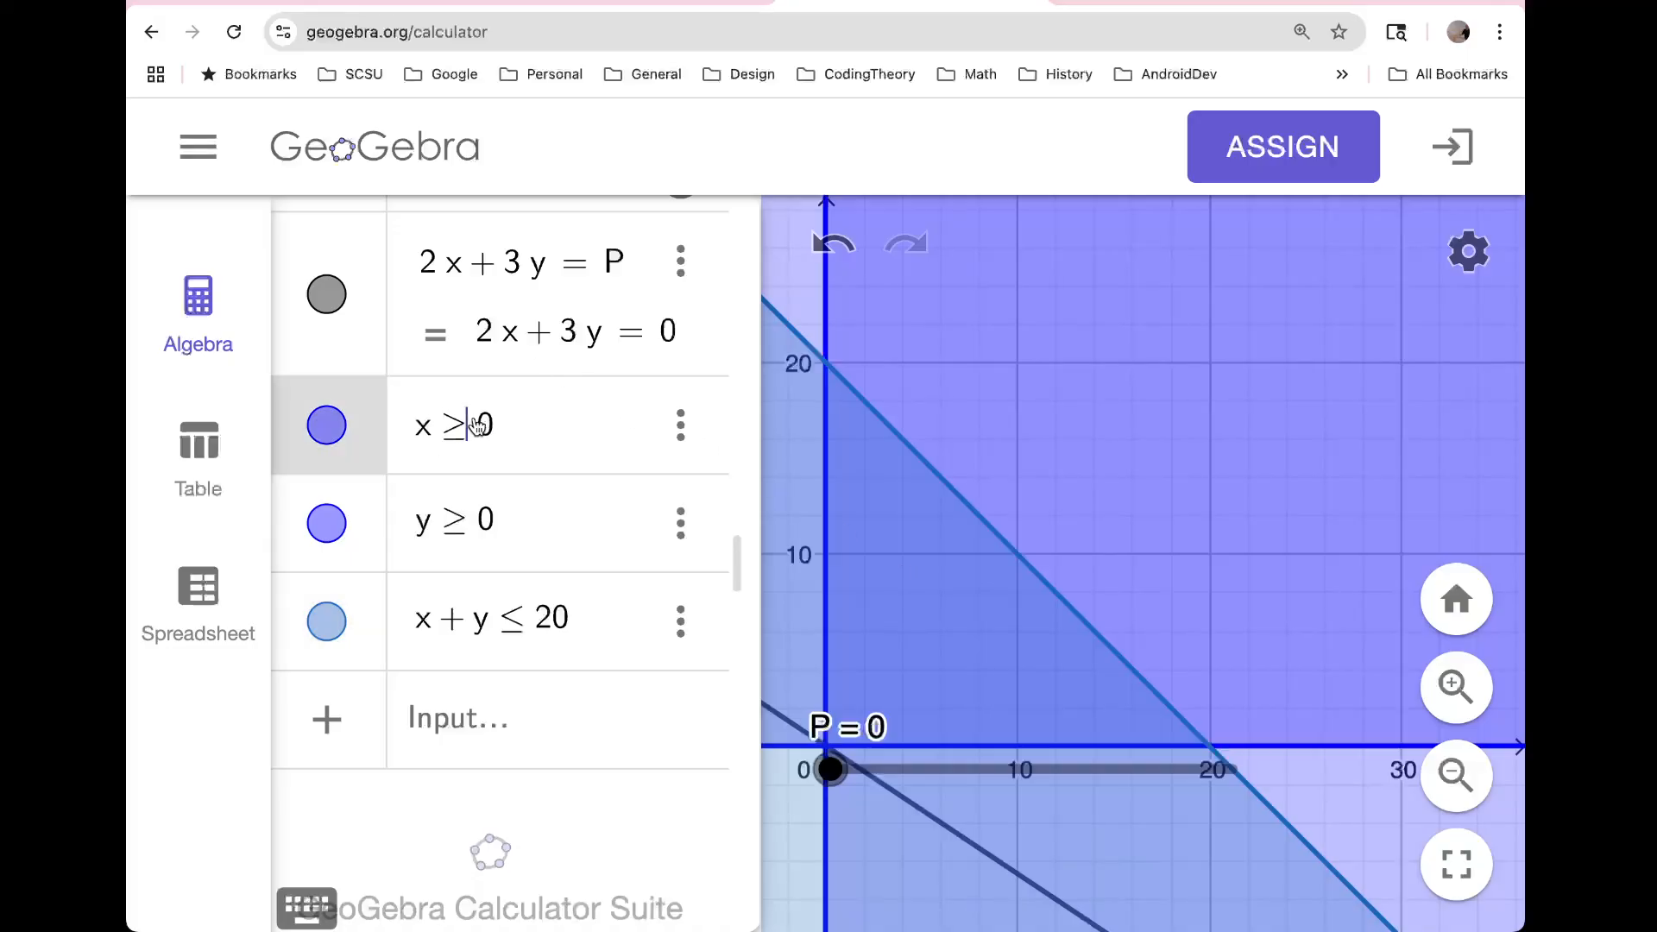
{"action": "key", "text": "BackSpace"}
{"action": "type", "text": "<"}
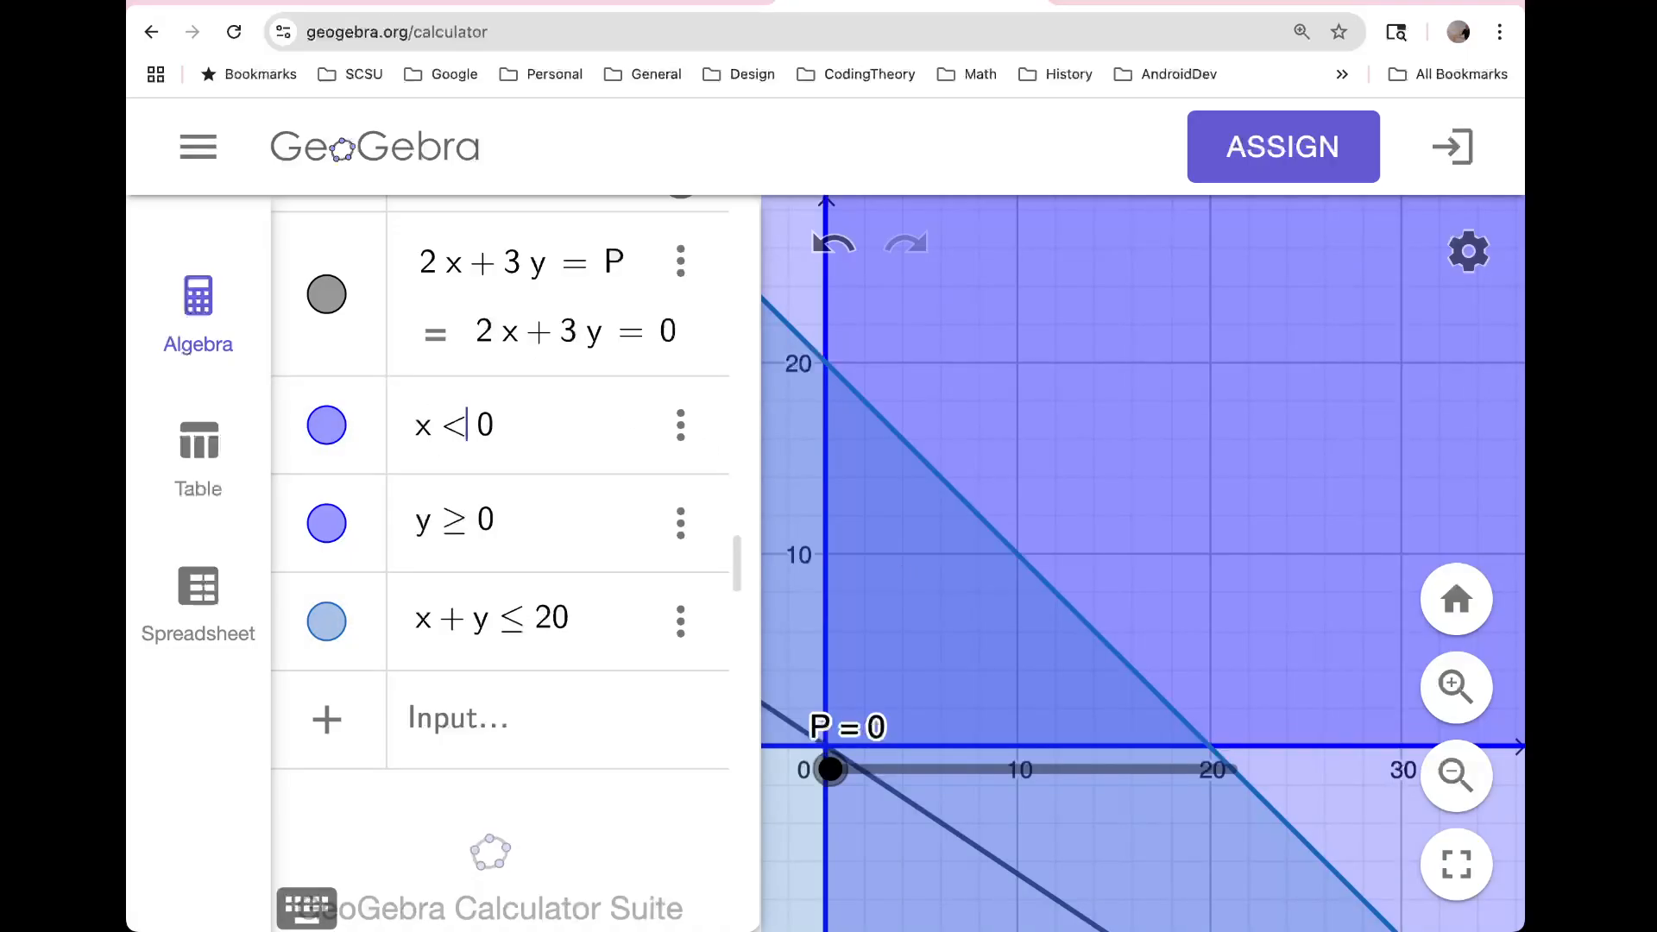
{"action": "type", "text": "="}
{"action": "key", "text": "Return"}
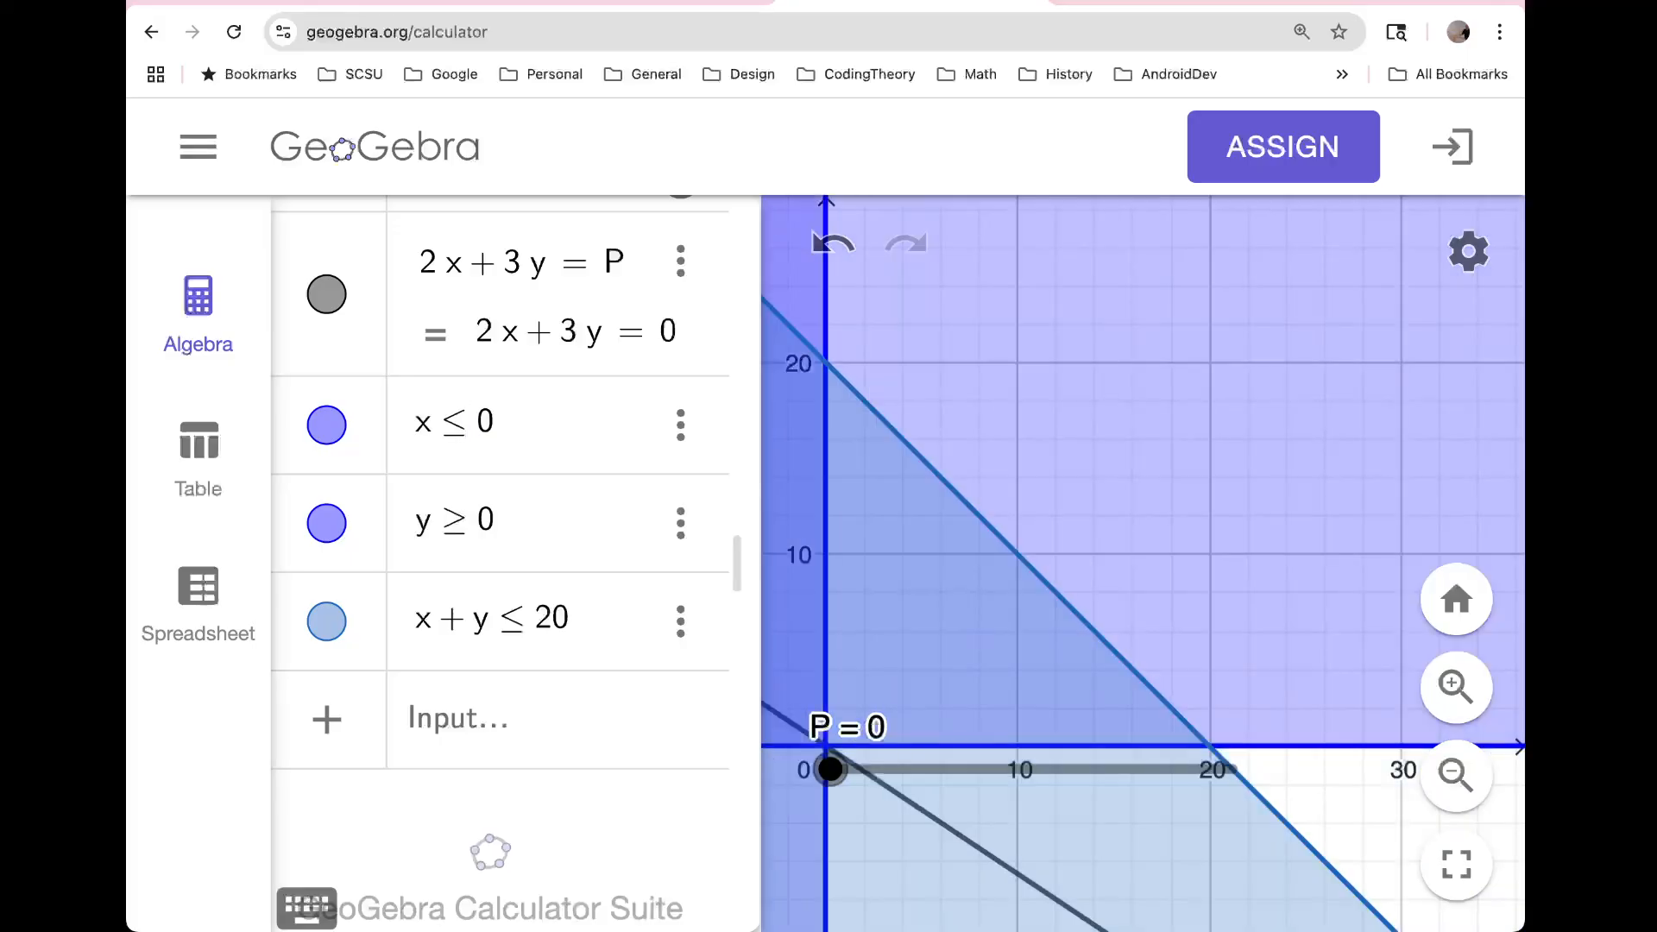
{"action": "left_click", "coordinate": [467, 523]}
{"action": "key", "text": "BackSpace"}
{"action": "type", "text": "<="}
Step: Reverse the third constraint to x + y ≥ 20, leaving the feasible triangle unshaded
{"action": "left_click", "coordinate": [519, 631]}
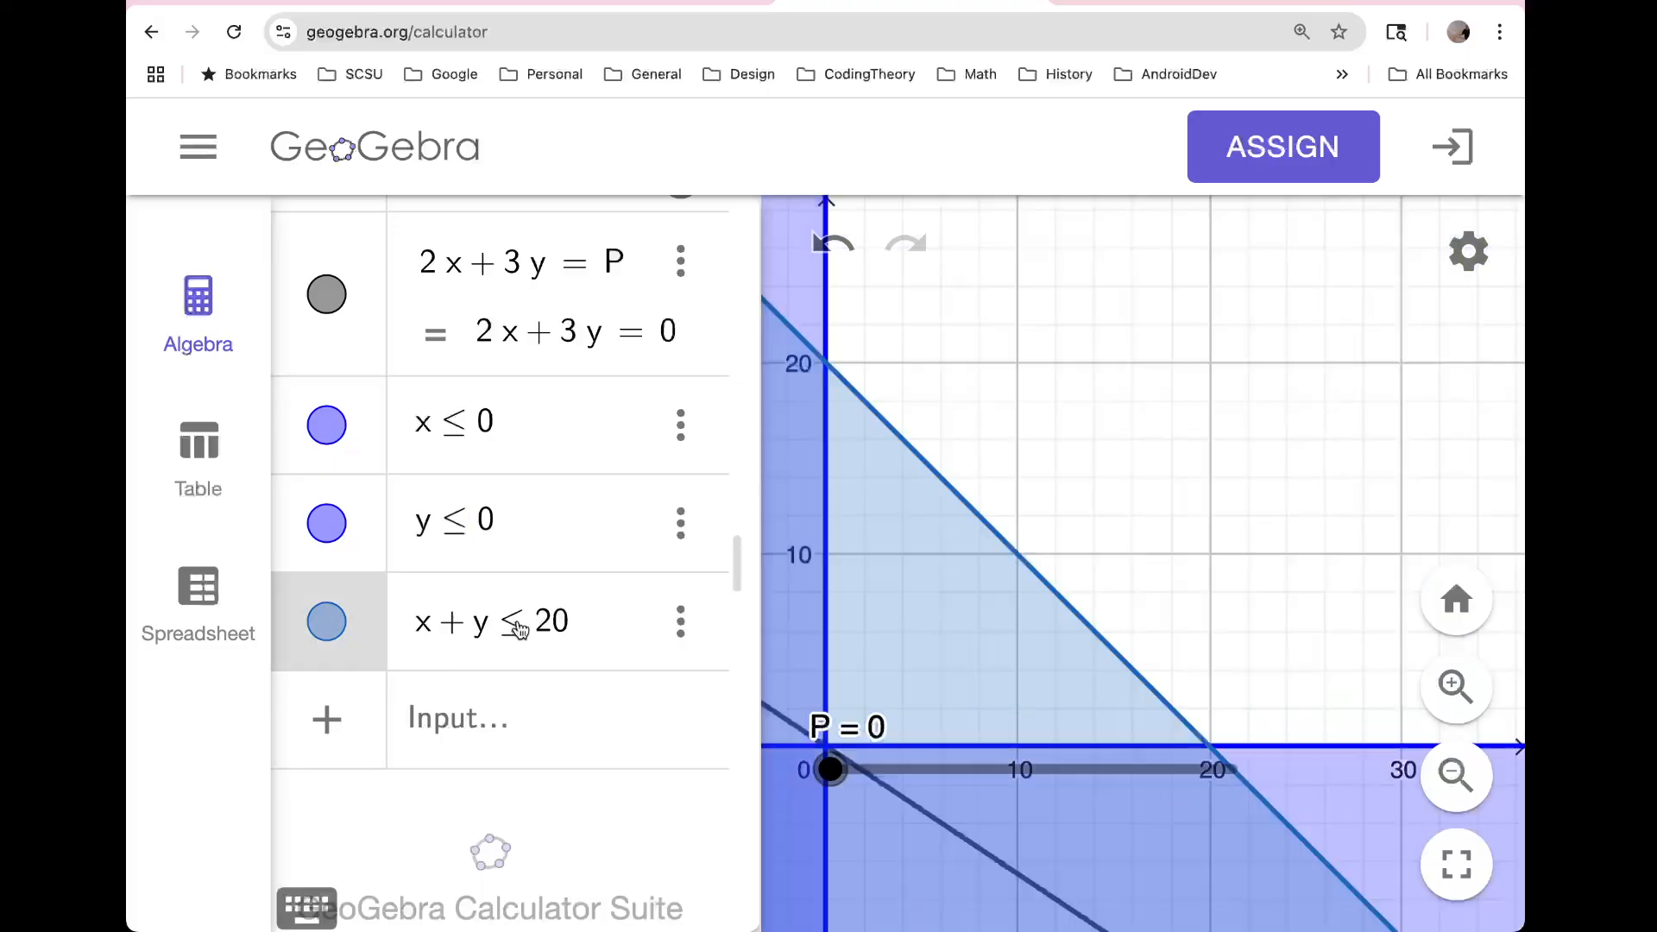
{"action": "key", "text": "BackSpace"}
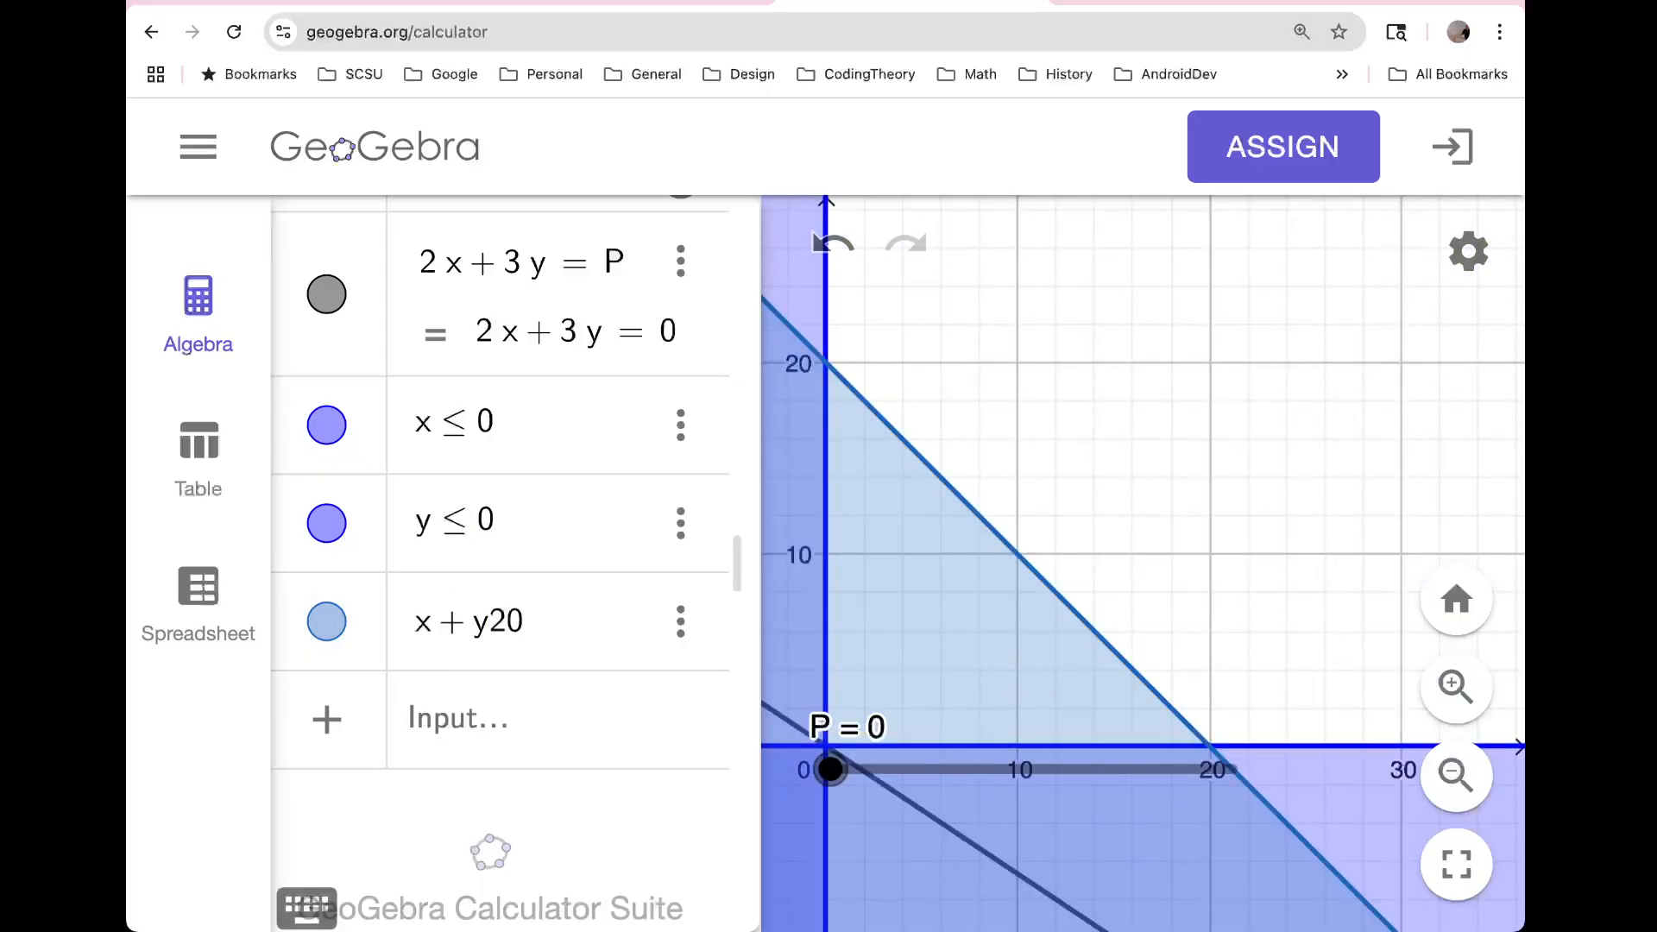
{"action": "type", "text": ">="}
{"action": "key", "text": "Return"}
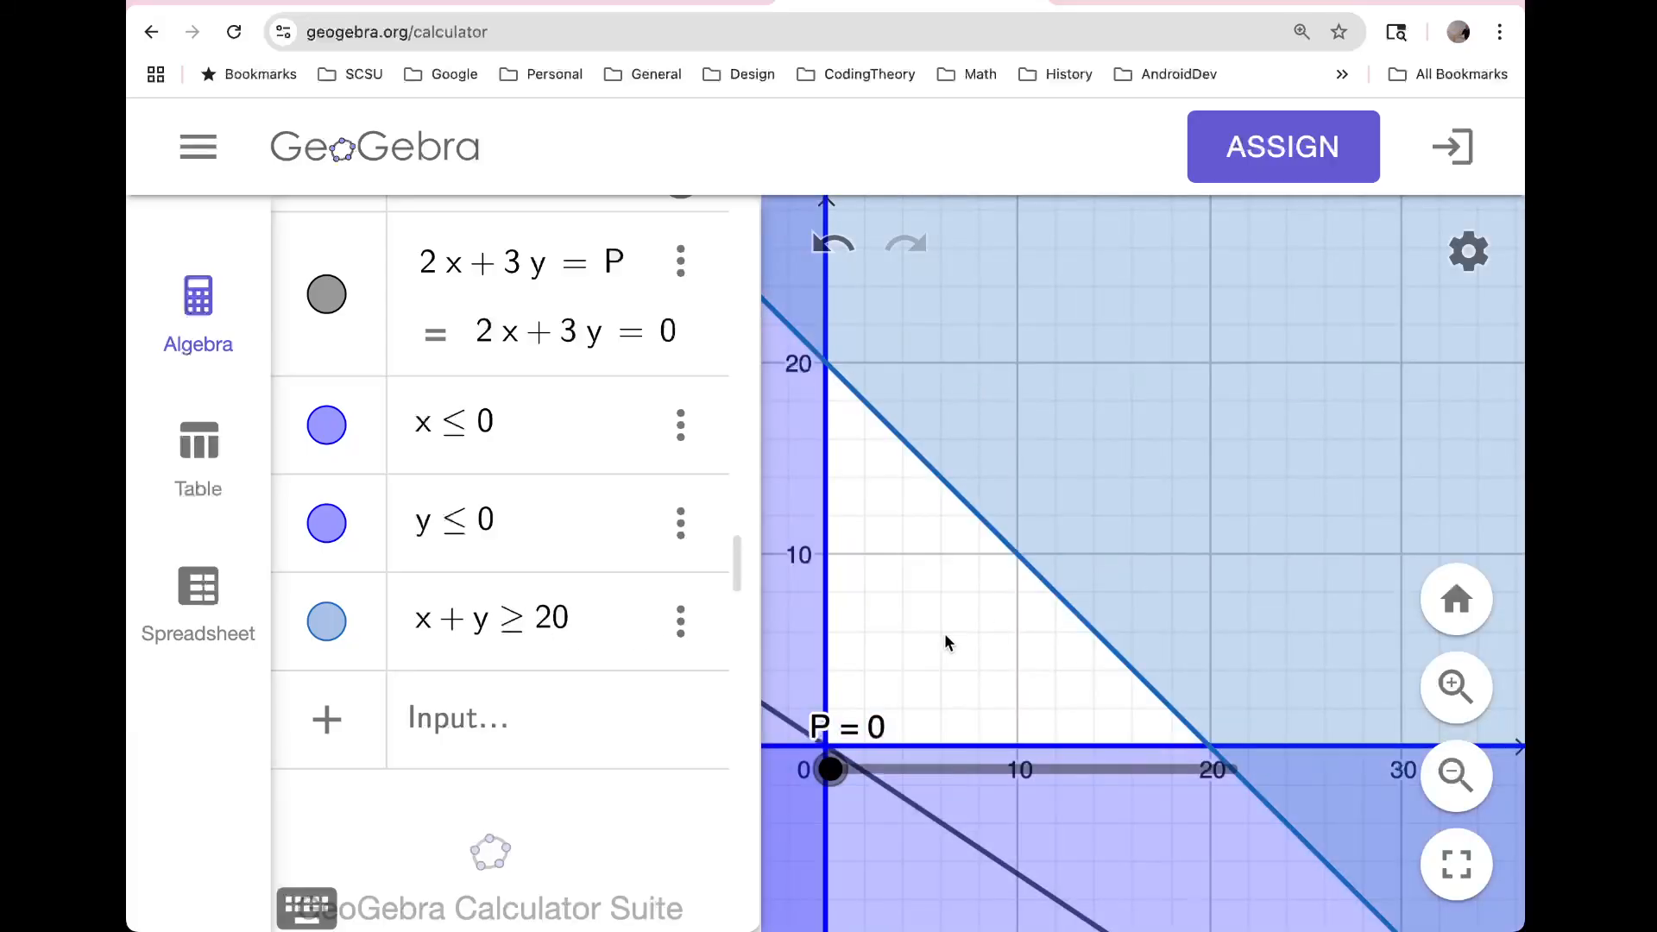
Step: Raise slider P to 40 and on to 60, sweeping the objective line from corner (20, 0) to (0, 20) of the unshaded triangle
{"action": "left_click_drag", "start_coordinate": [939, 636], "coordinate": [1027, 553]}
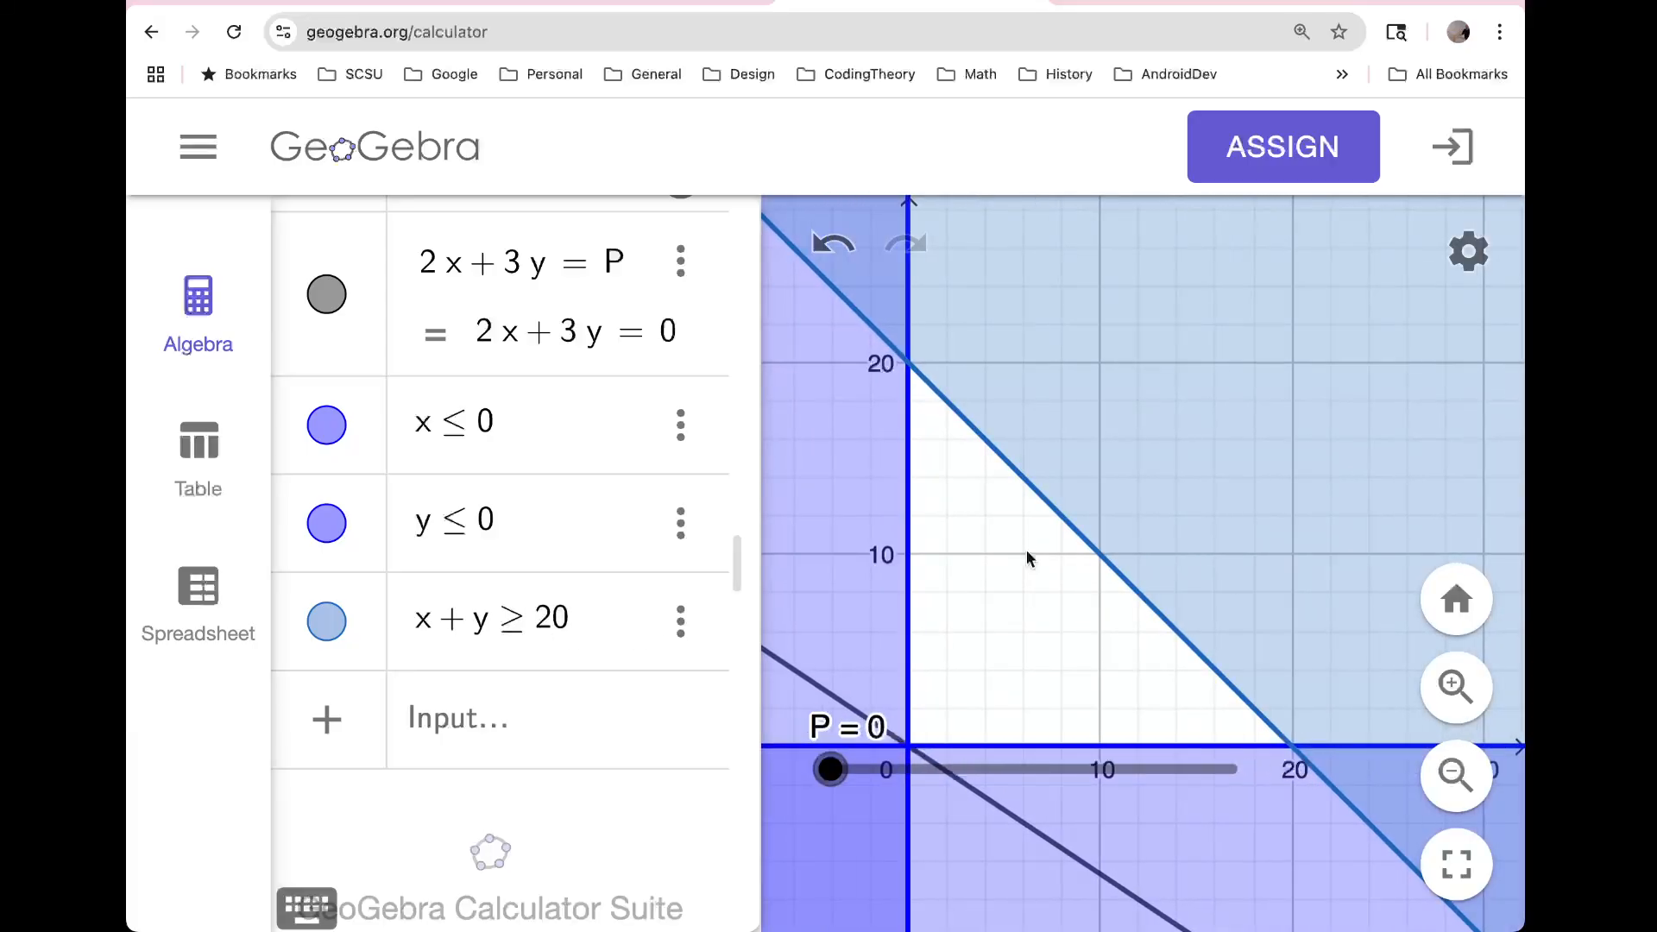
{"action": "left_click_drag", "start_coordinate": [1011, 613], "coordinate": [1080, 553]}
{"action": "left_click_drag", "start_coordinate": [981, 599], "coordinate": [1031, 592]}
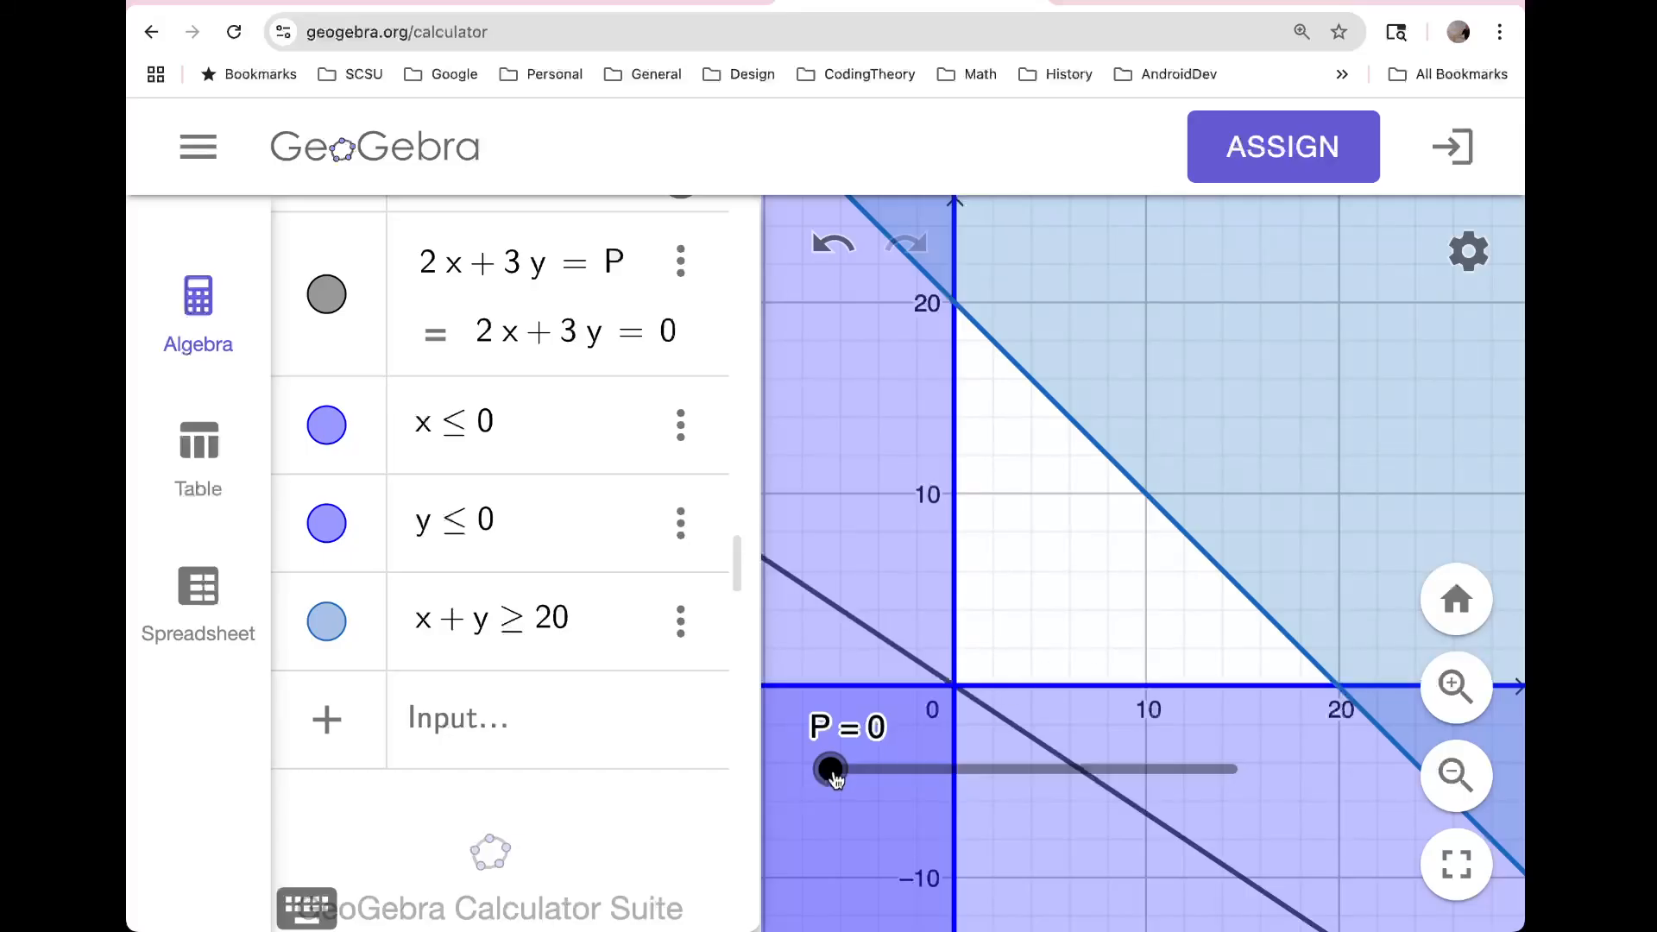
{"action": "left_click_drag", "start_coordinate": [835, 779], "coordinate": [989, 766]}
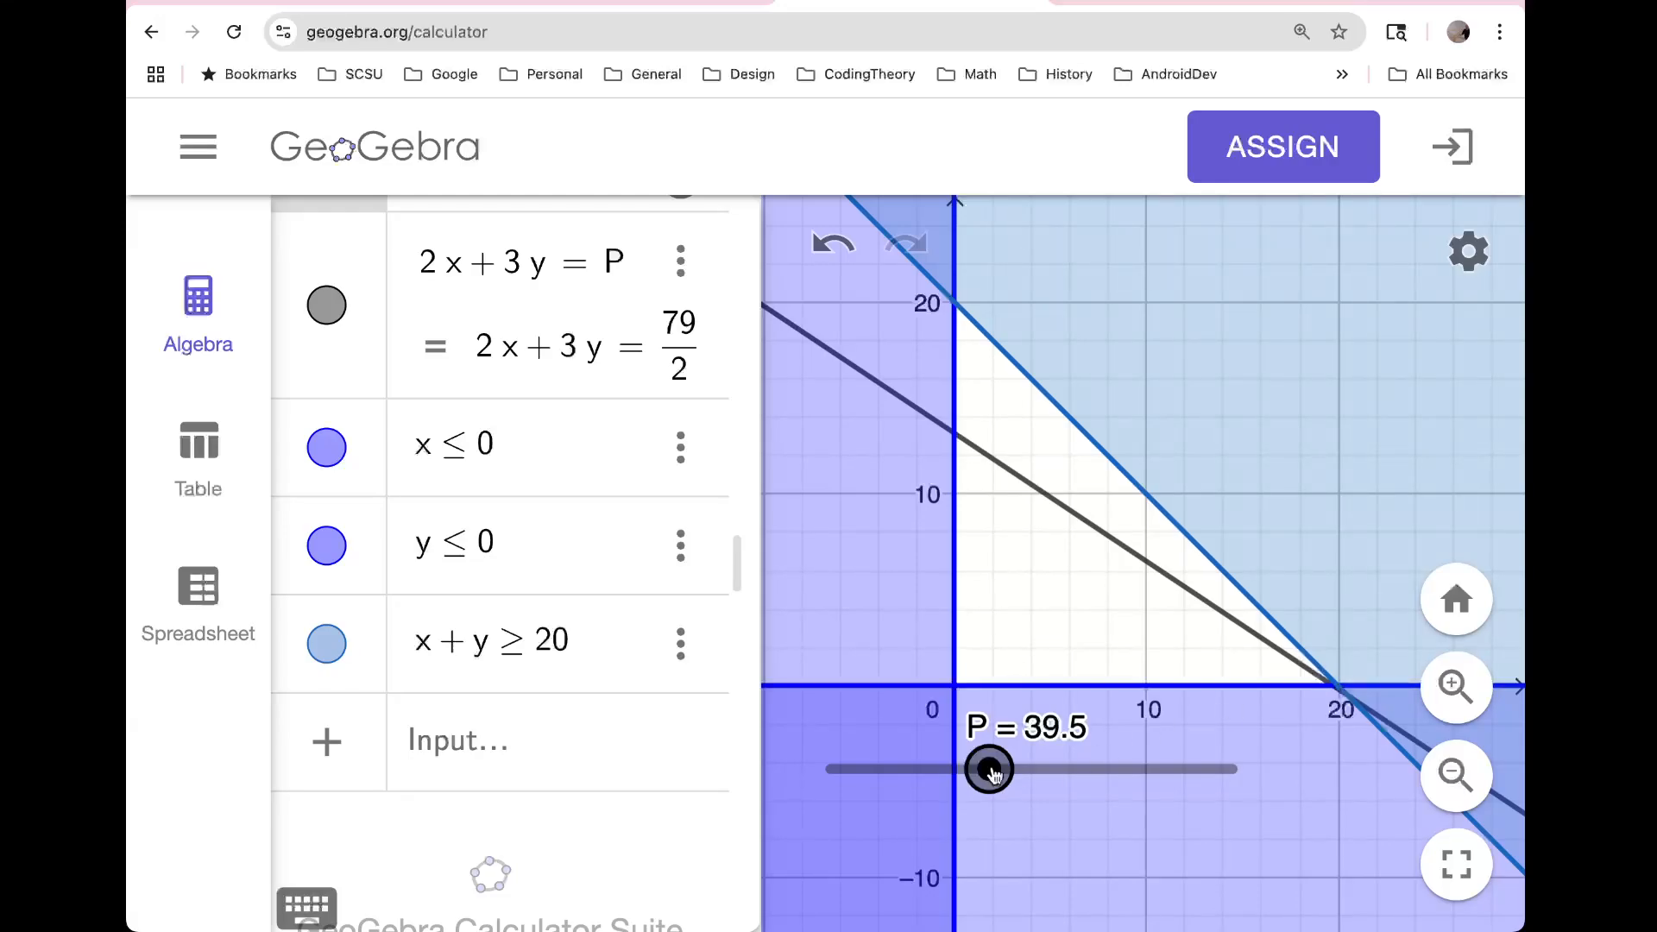
{"action": "left_click_drag", "start_coordinate": [989, 769], "coordinate": [990, 769]}
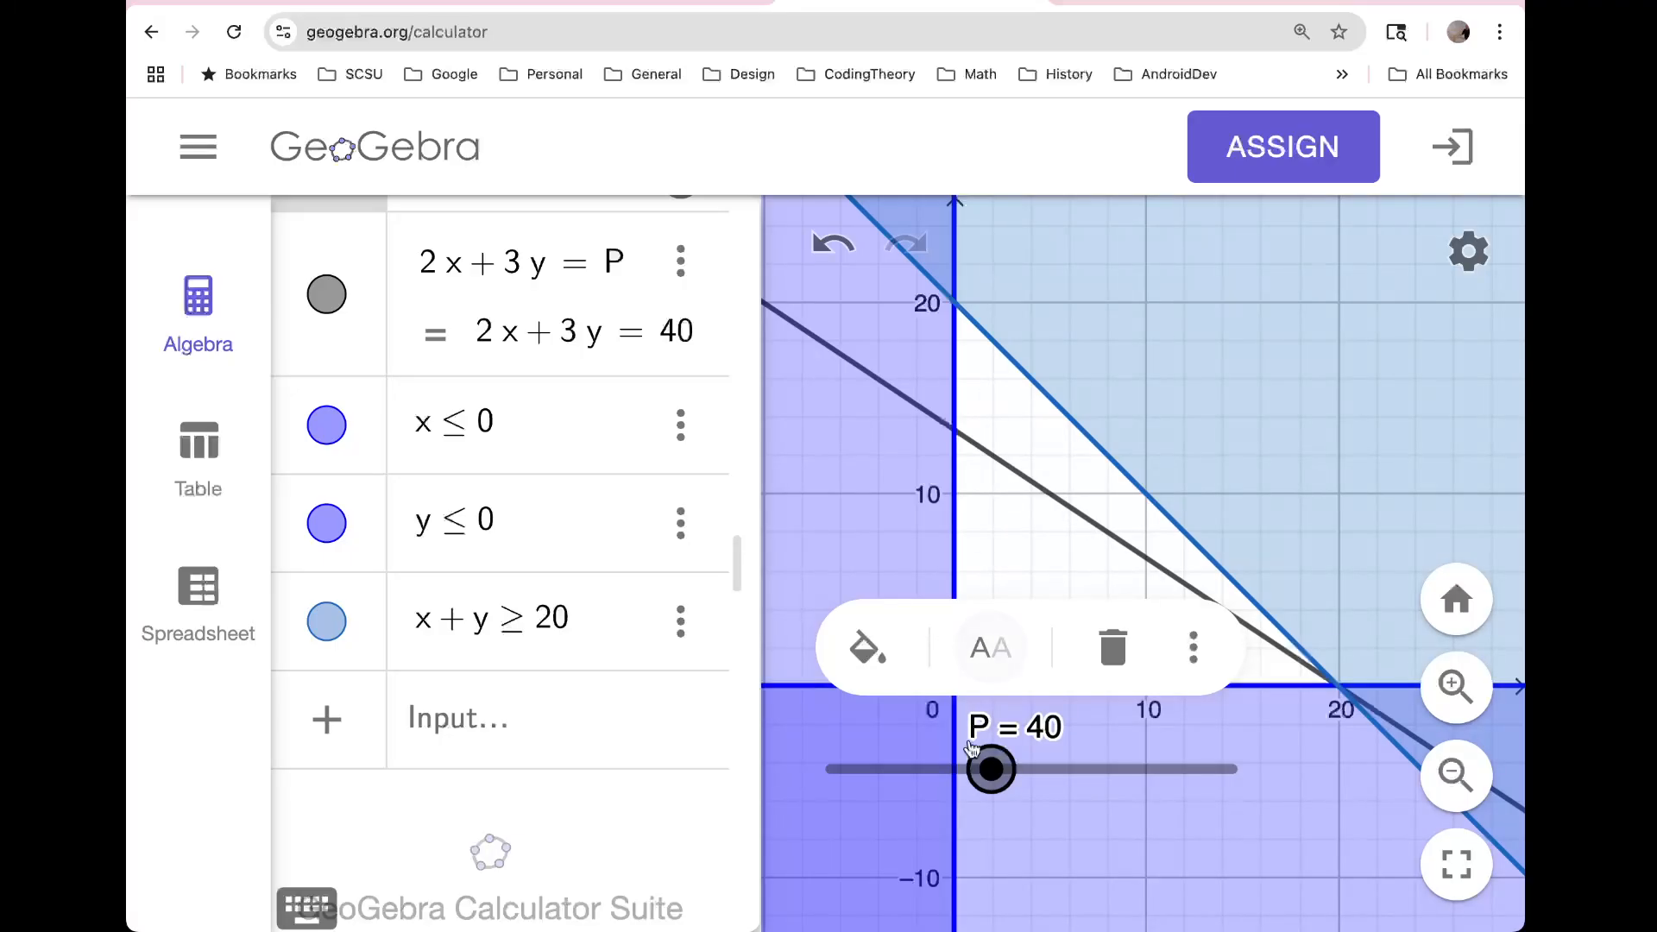
{"action": "left_click_drag", "start_coordinate": [991, 771], "coordinate": [1069, 769]}
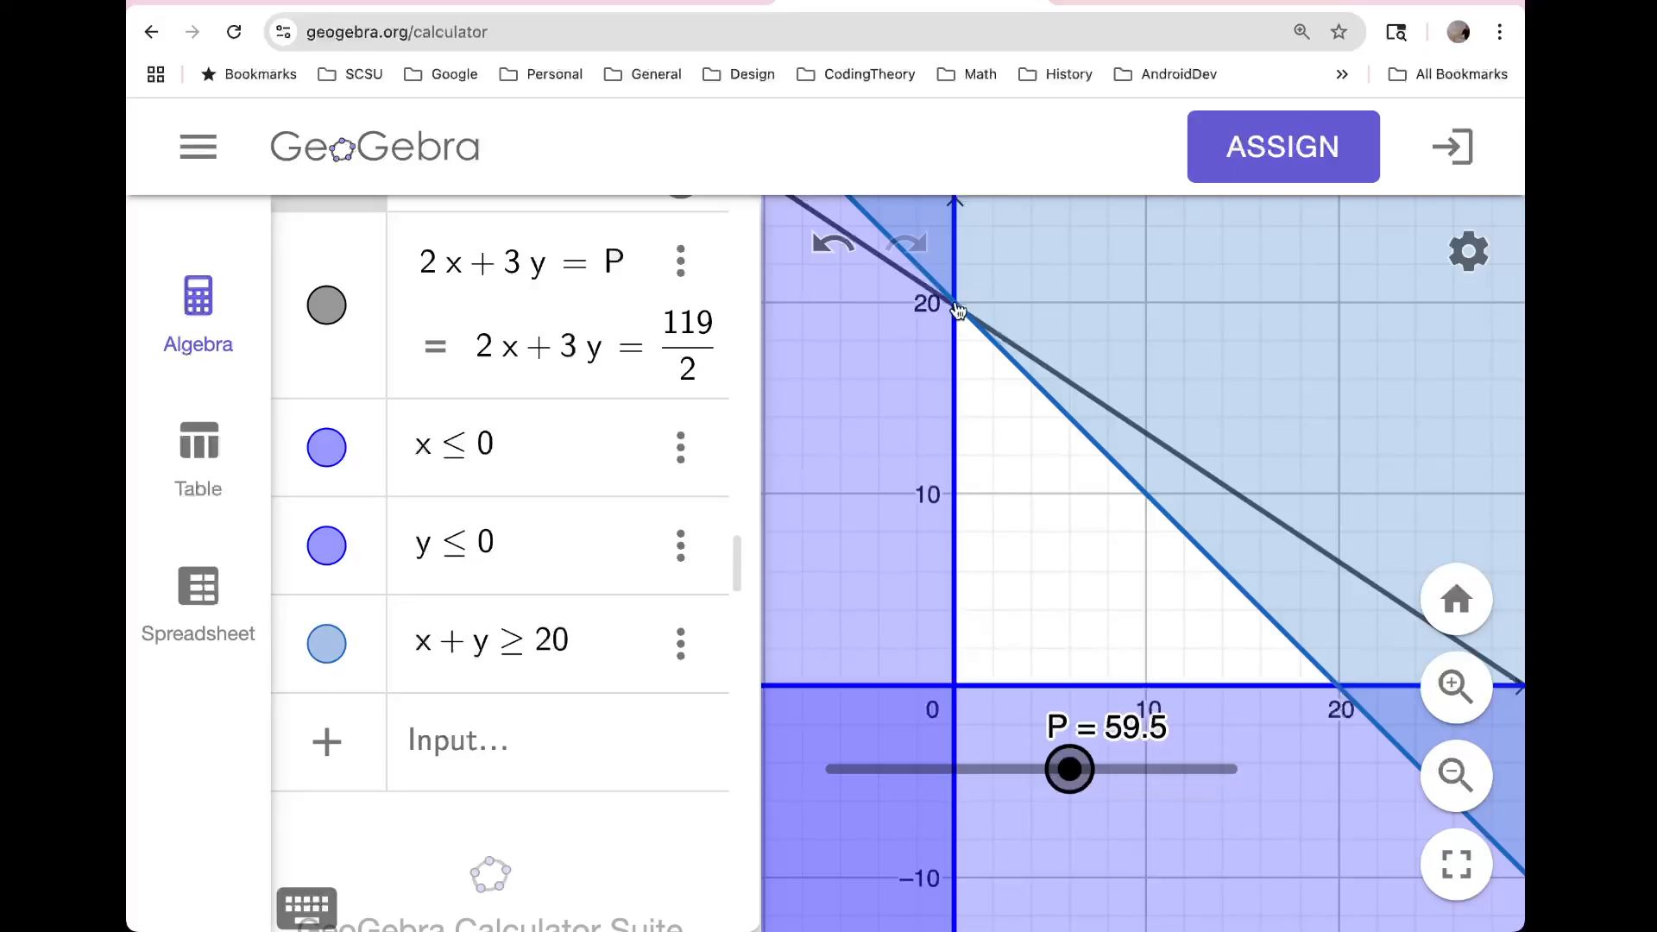
{"action": "left_click_drag", "start_coordinate": [1069, 769], "coordinate": [1072, 773]}
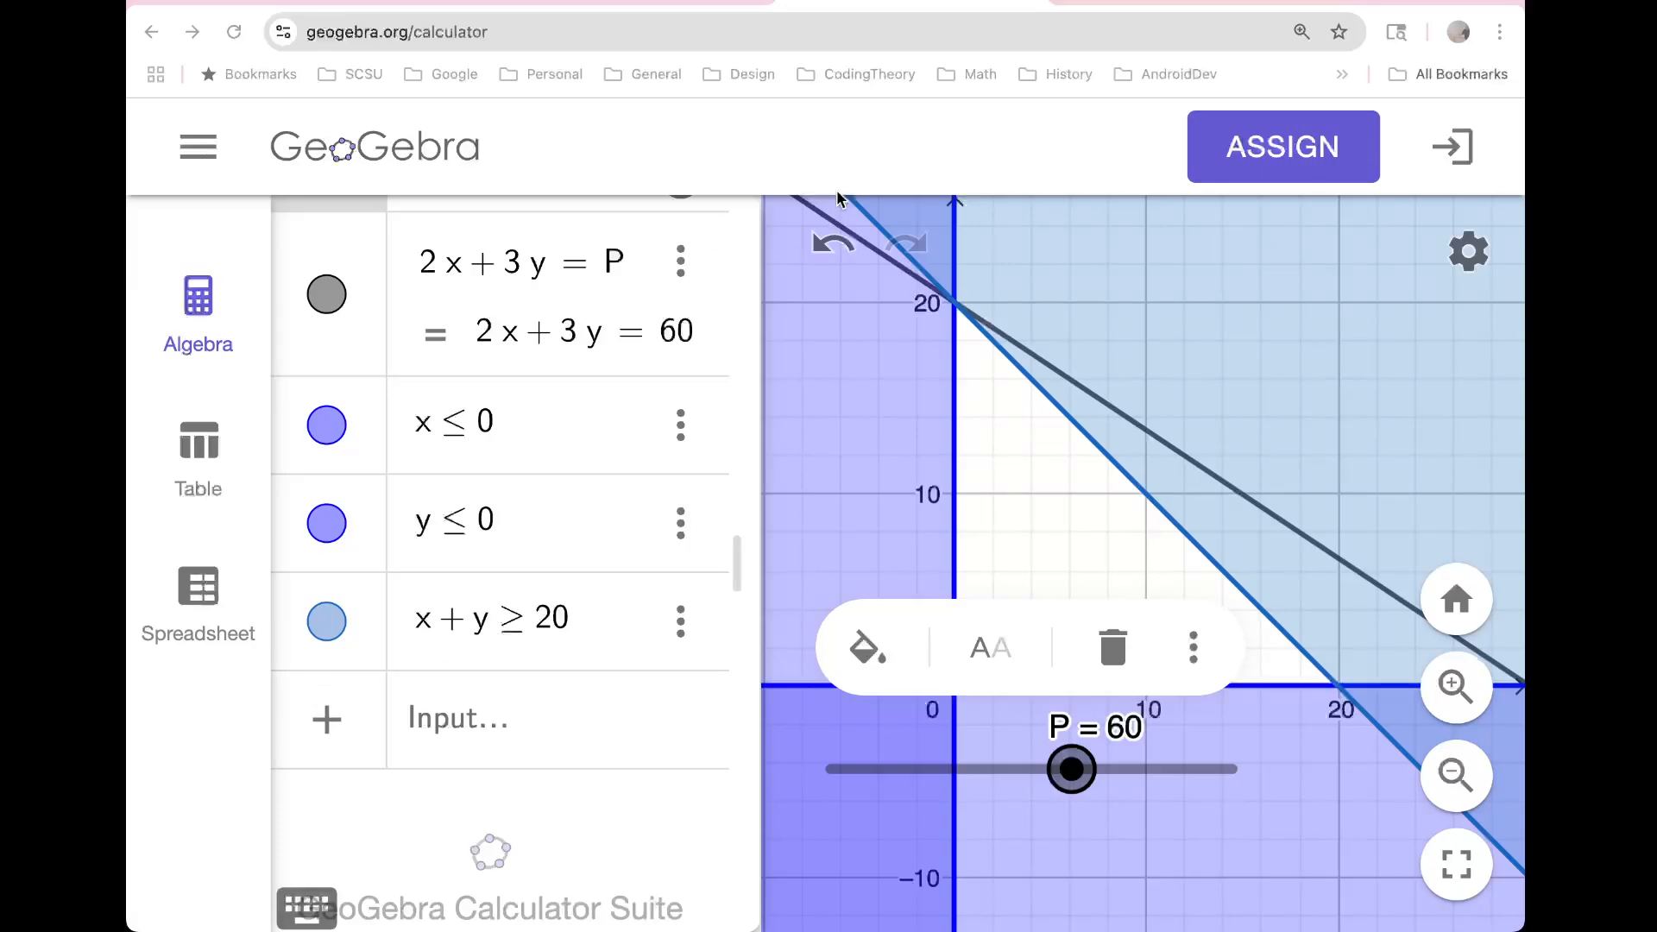
Step: Switch to the Chapter23.pdf document and review Example 1's problem statement, objective function and constraints
{"action": "left_click", "coordinate": [750, 4]}
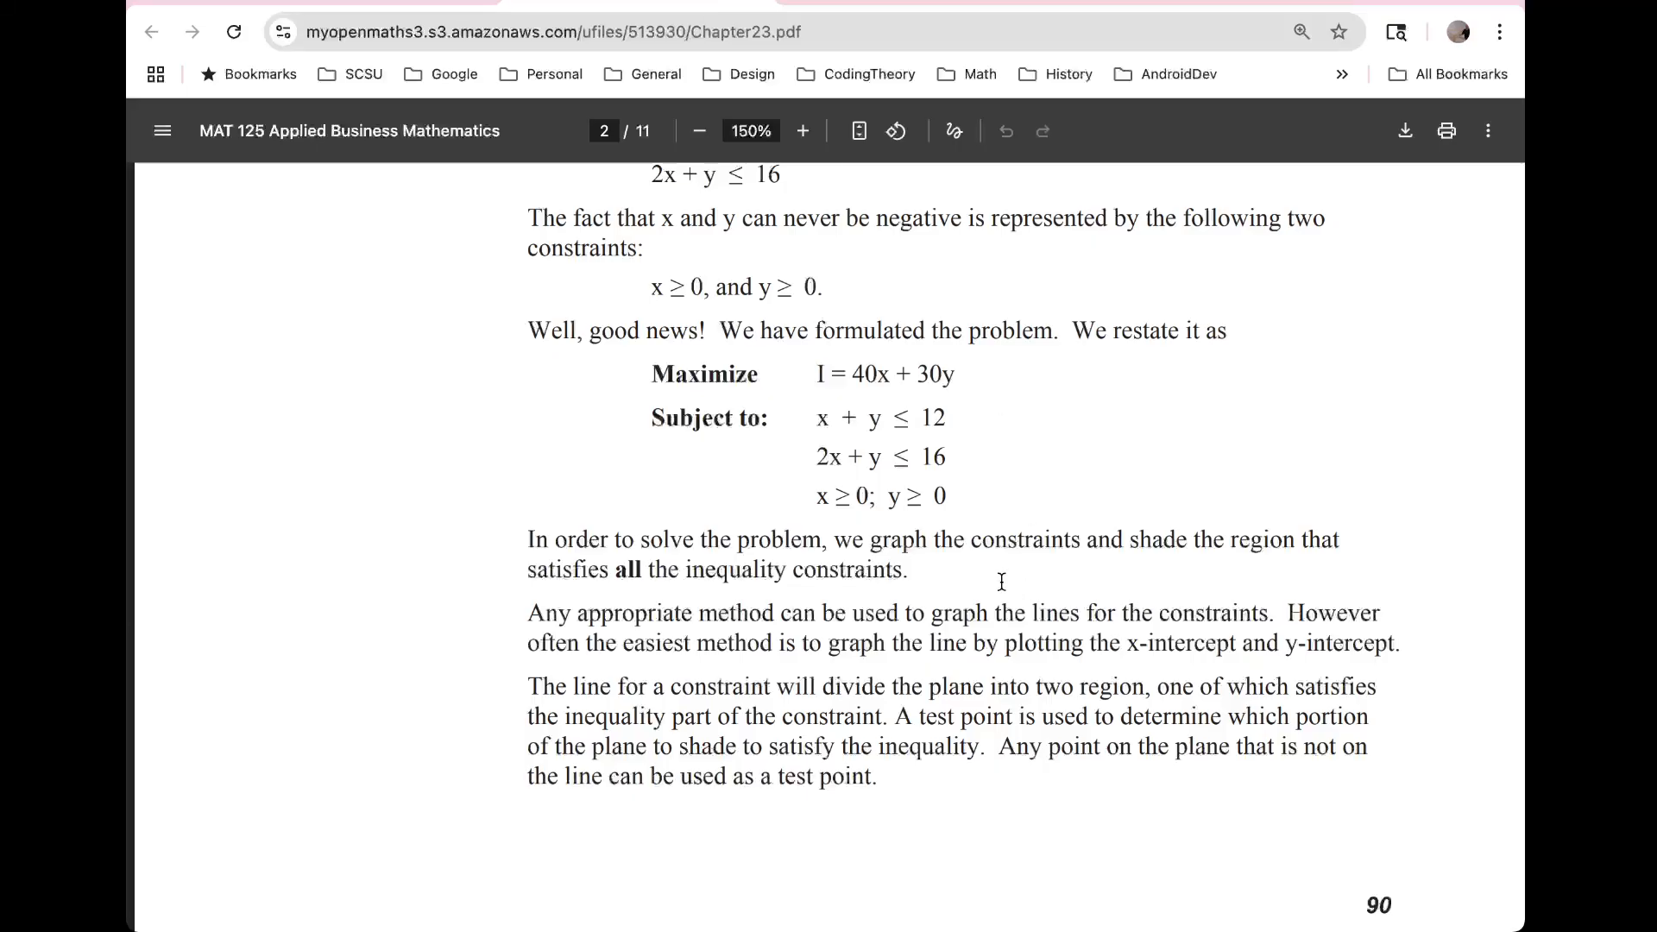
{"action": "scroll", "coordinate": [994, 572], "scroll_direction": "down", "scroll_amount": 1}
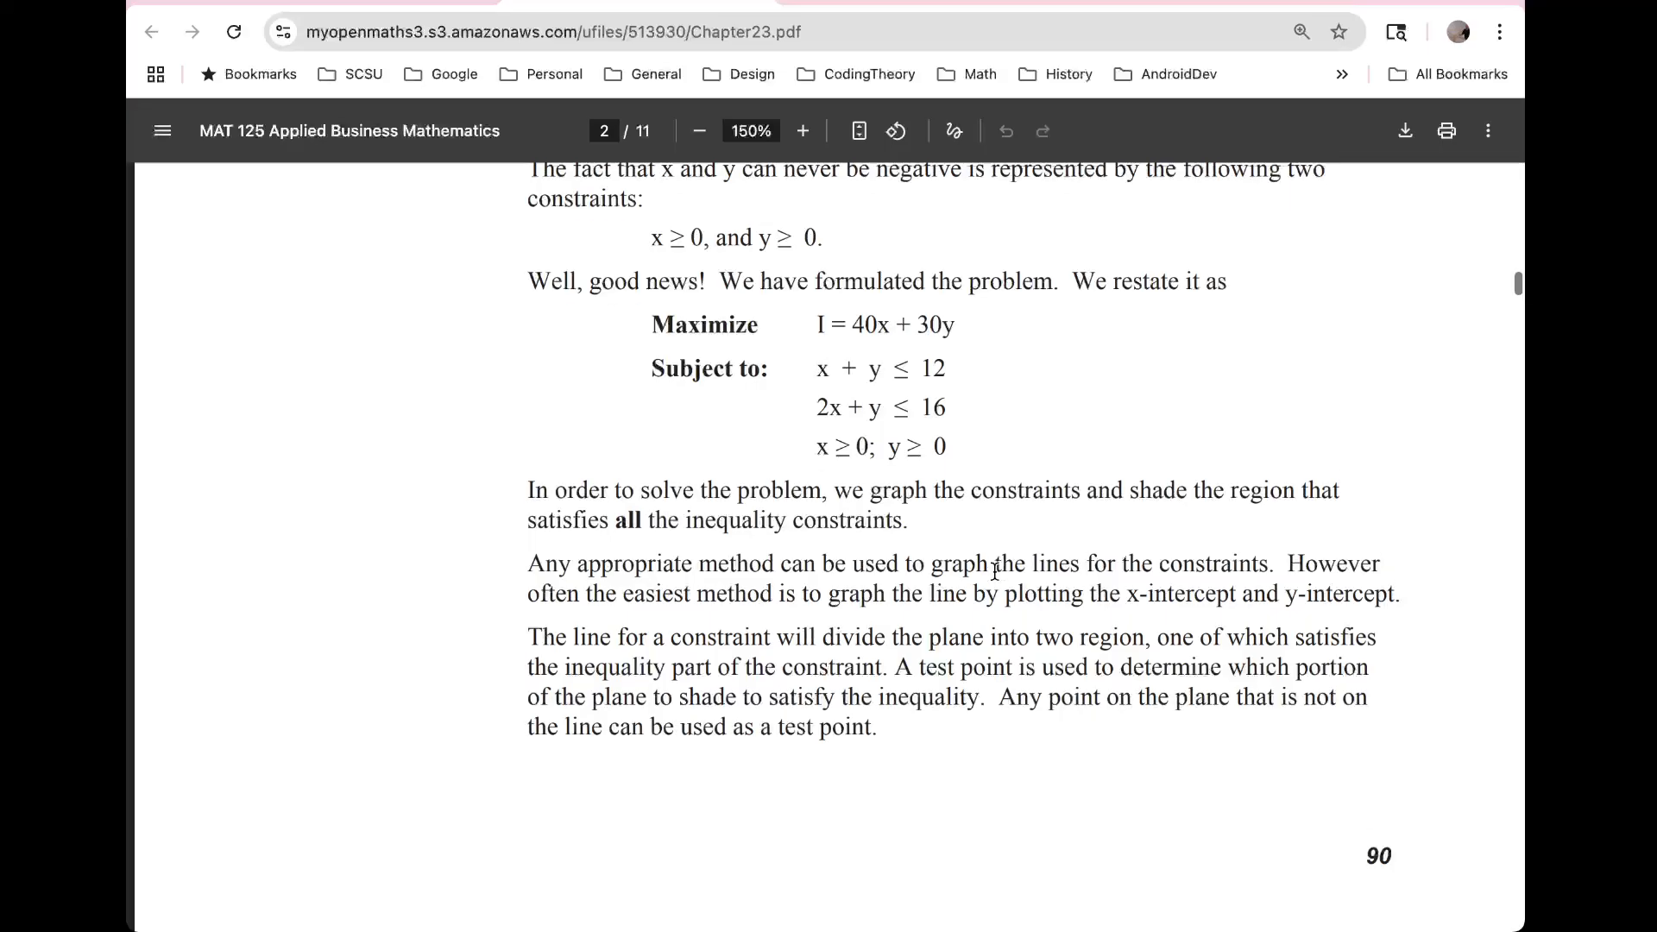
{"action": "scroll", "coordinate": [994, 572], "scroll_direction": "up", "scroll_amount": 1}
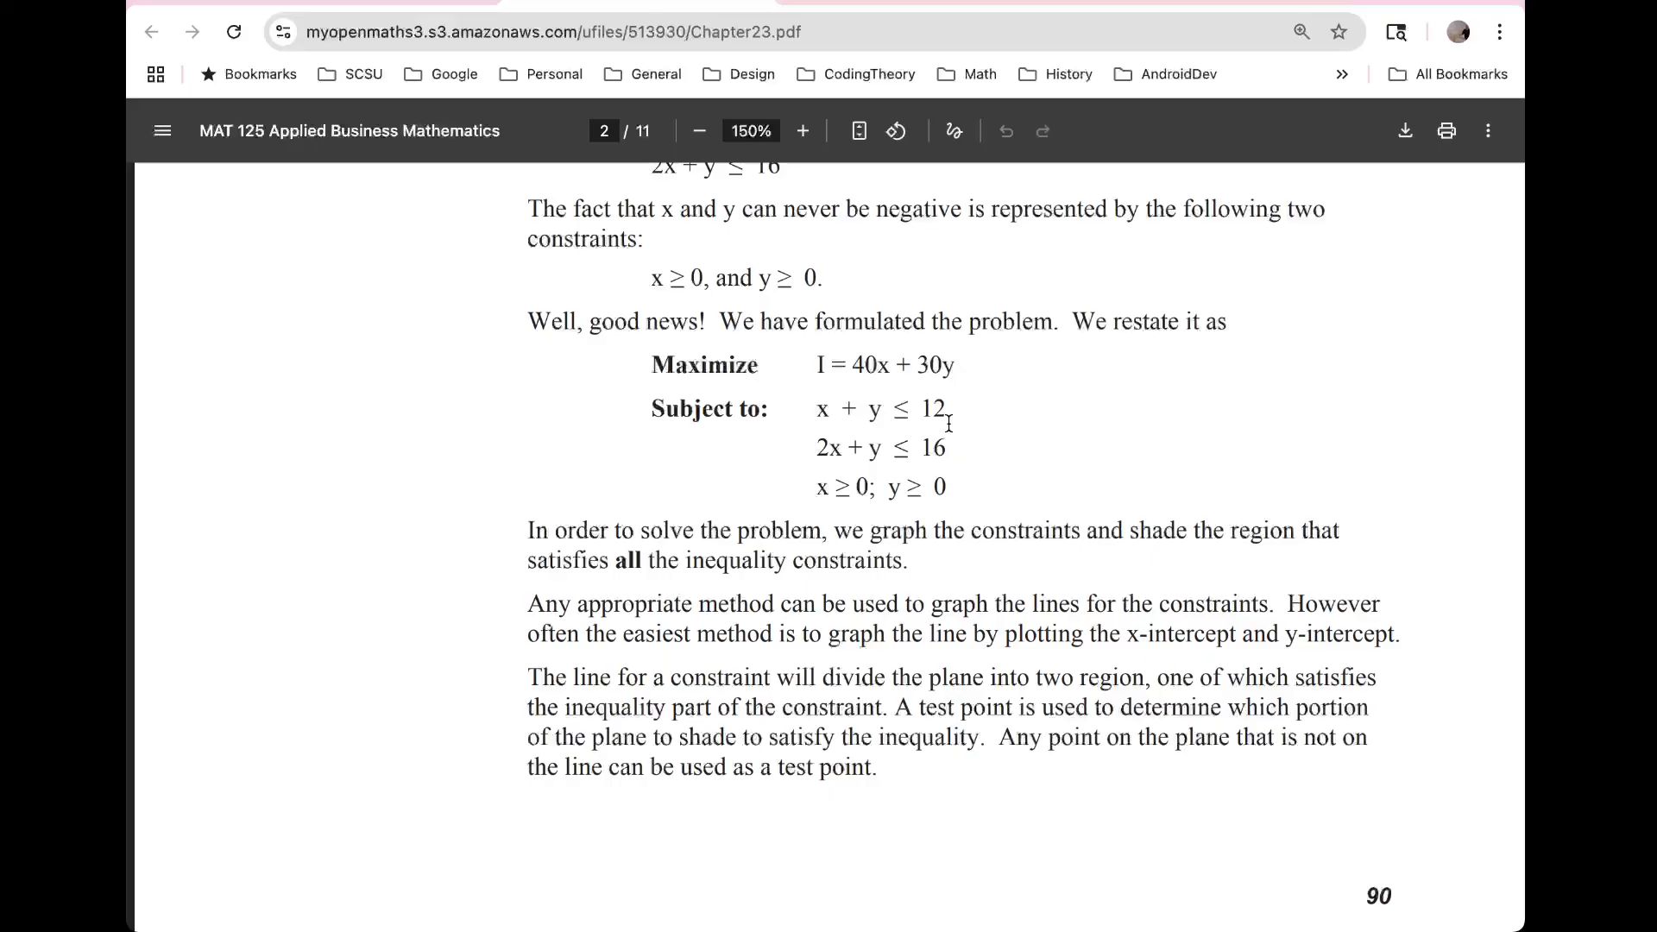
{"action": "scroll", "coordinate": [948, 422], "scroll_direction": "up", "scroll_amount": 5}
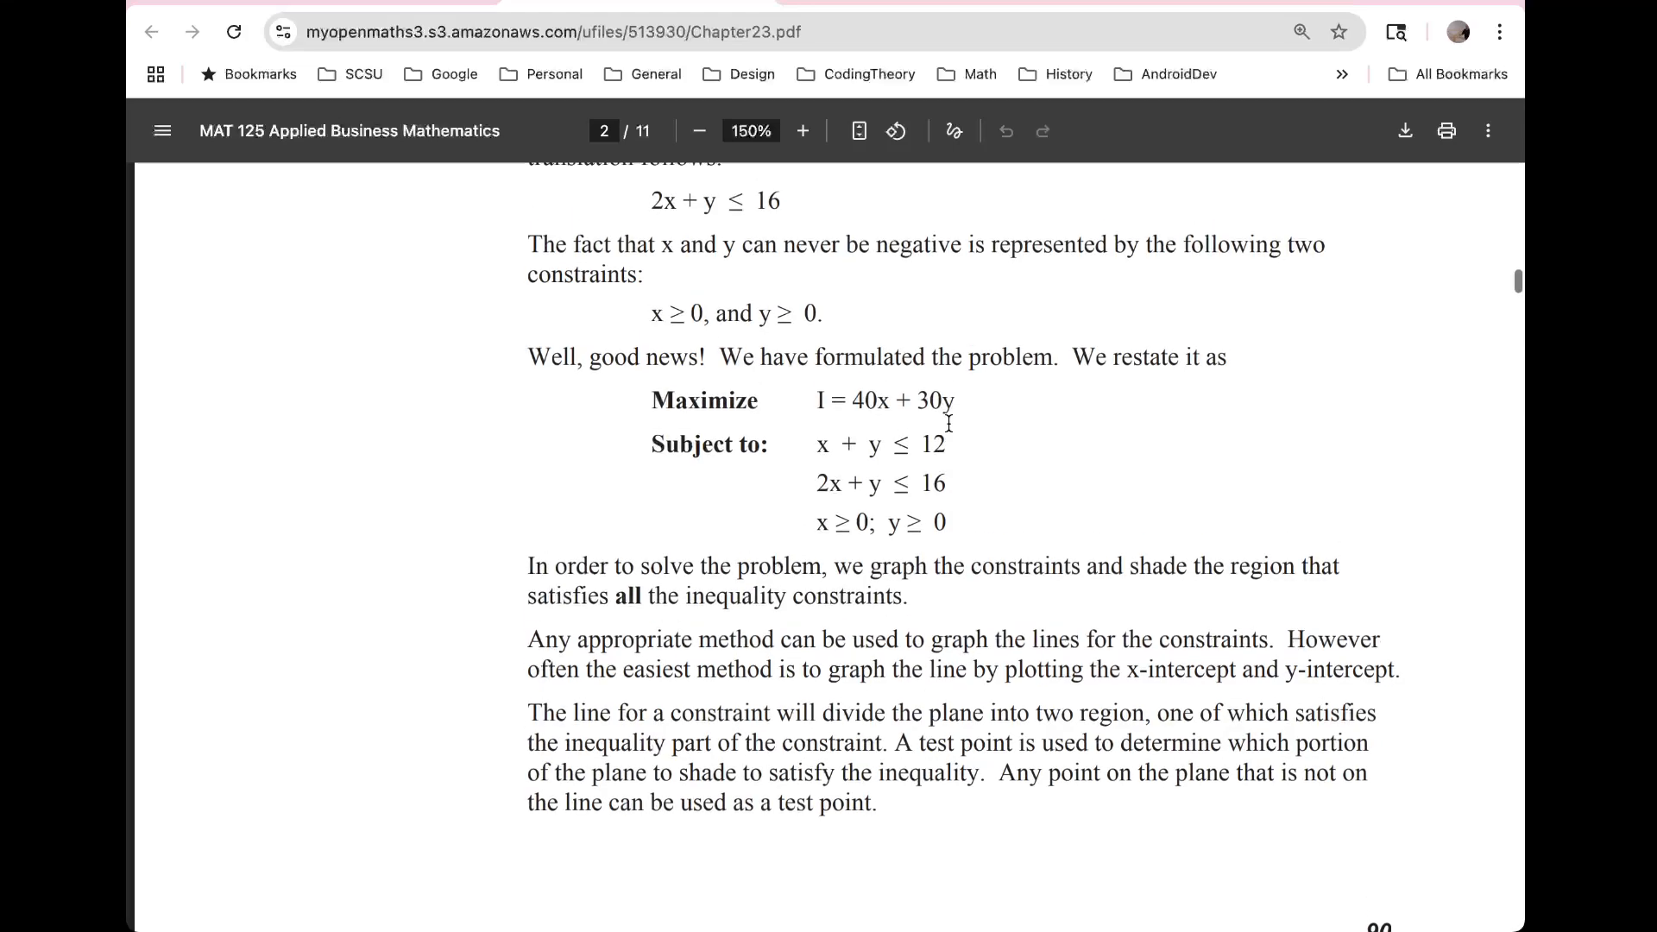
{"action": "scroll", "coordinate": [948, 423], "scroll_direction": "up", "scroll_amount": 5}
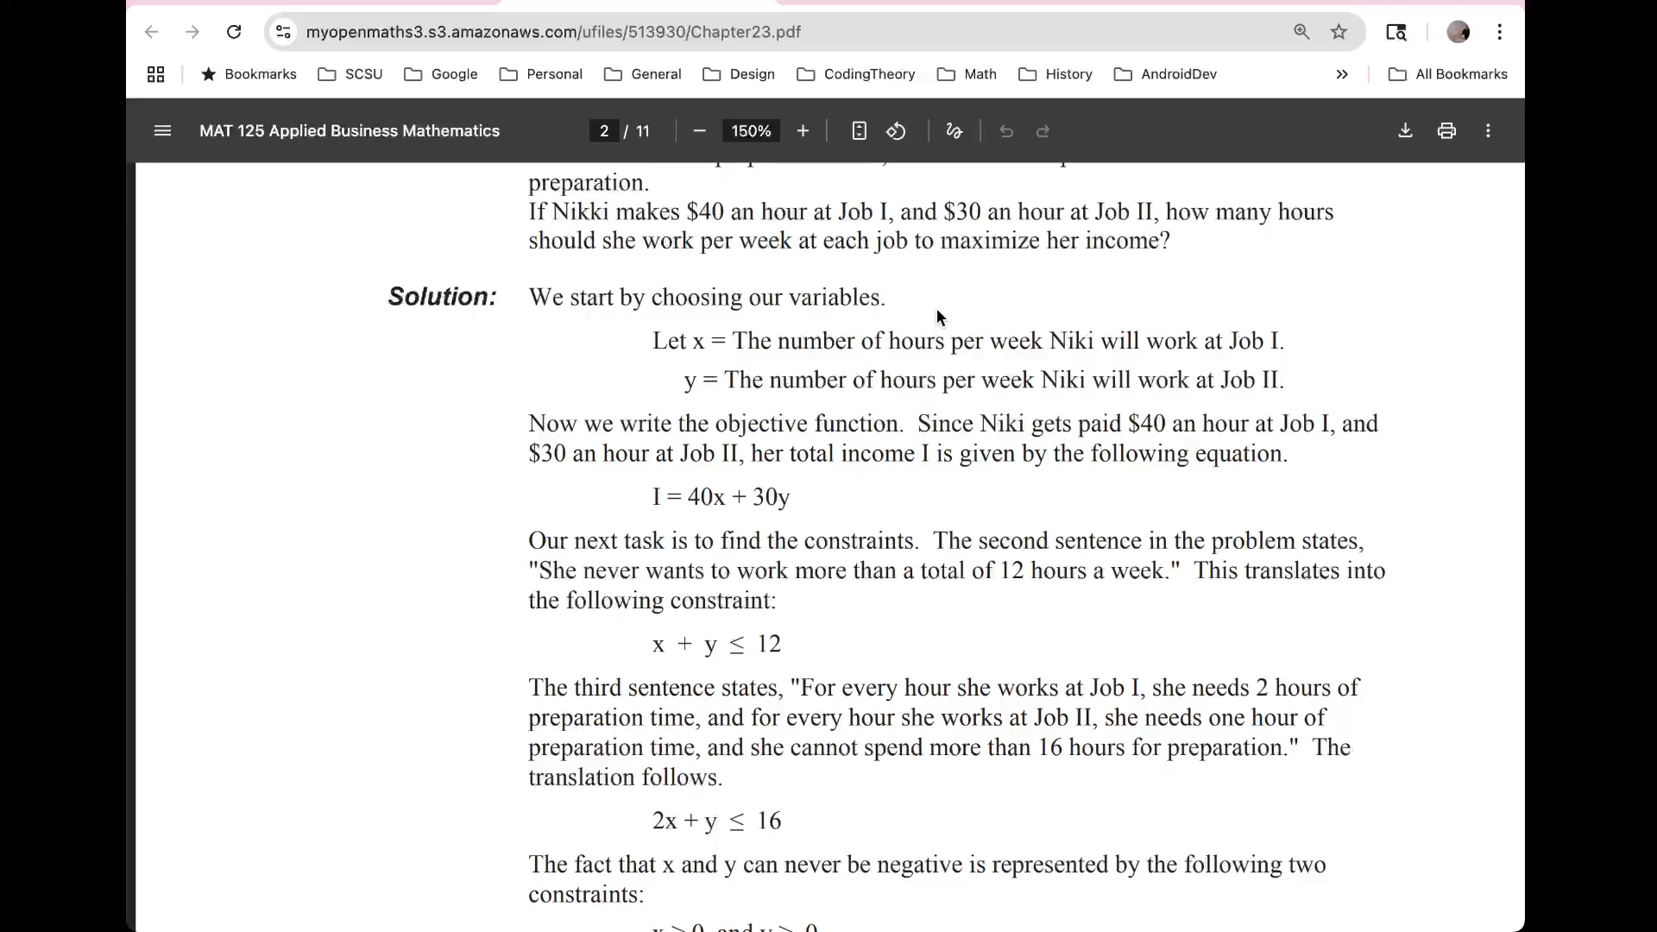
{"action": "scroll", "coordinate": [936, 308], "scroll_direction": "up", "scroll_amount": 3}
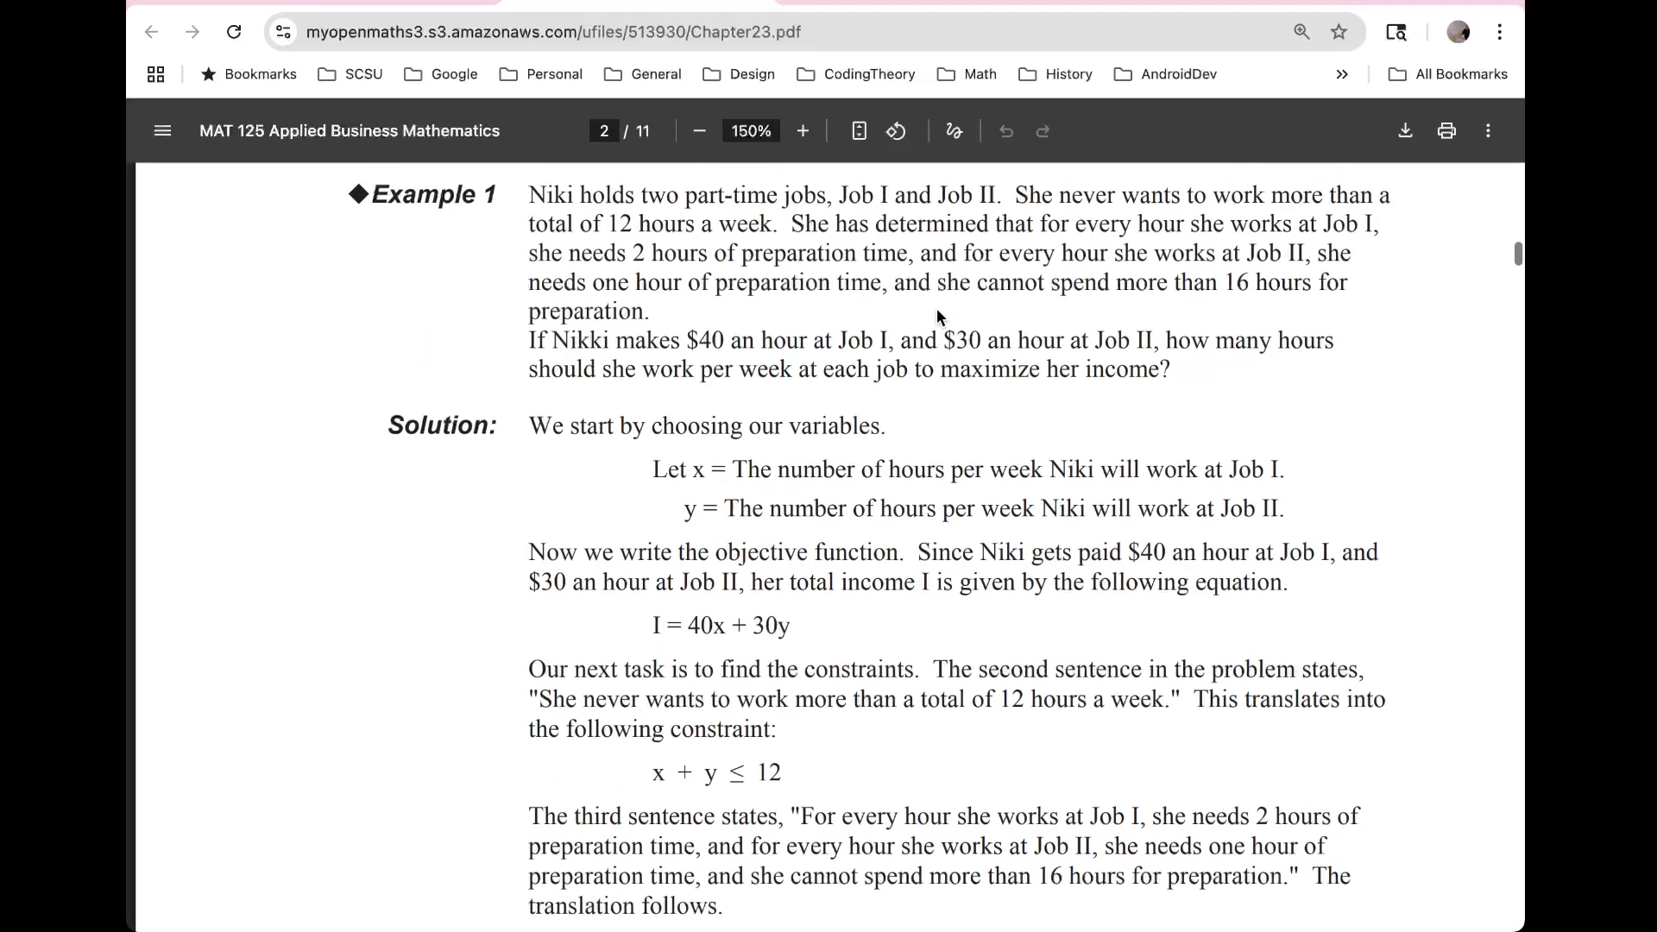